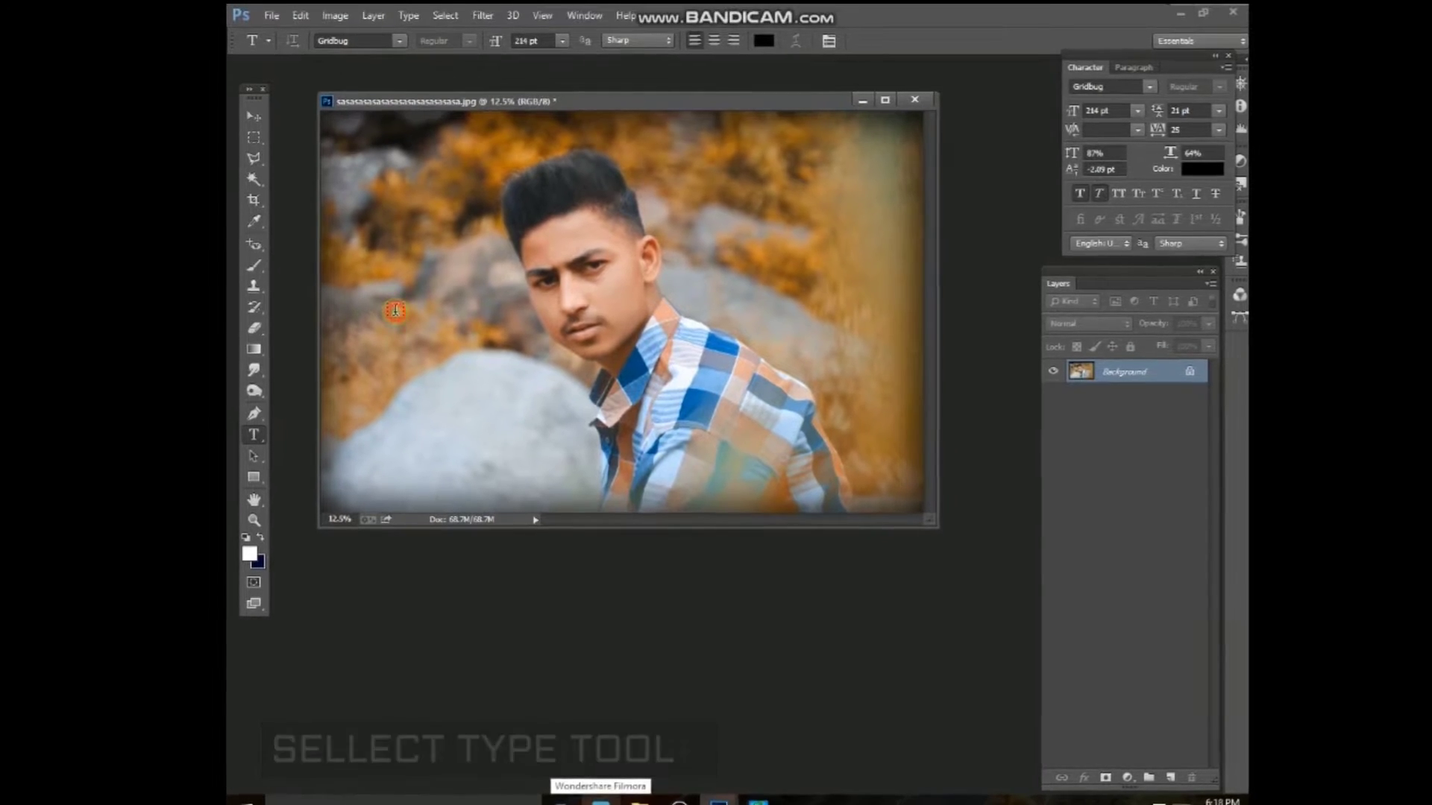
# - Type KASHIF in large Gridbug letters and drag it to the portrait's lower left
pyautogui.click(395, 311)
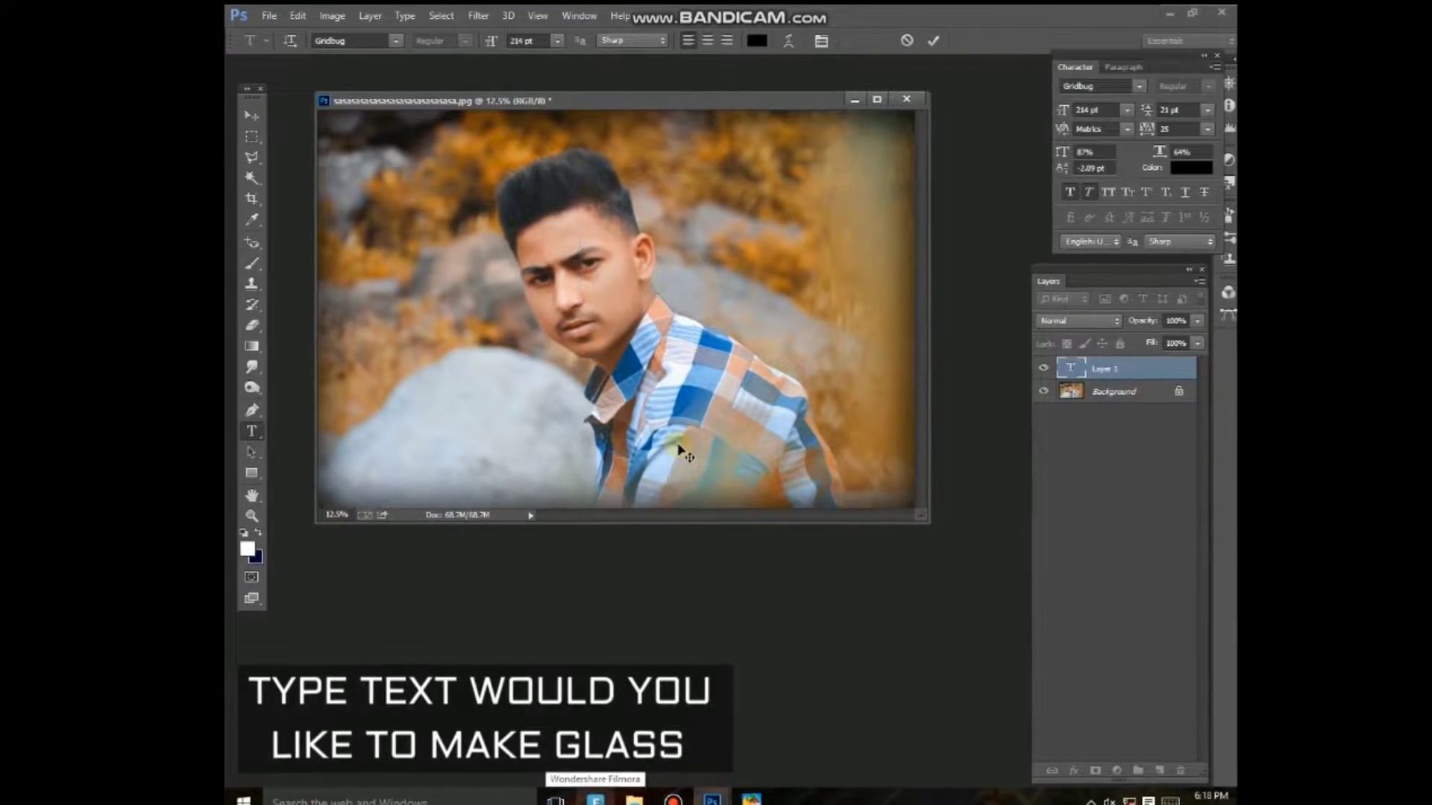
pyautogui.write('HAS')
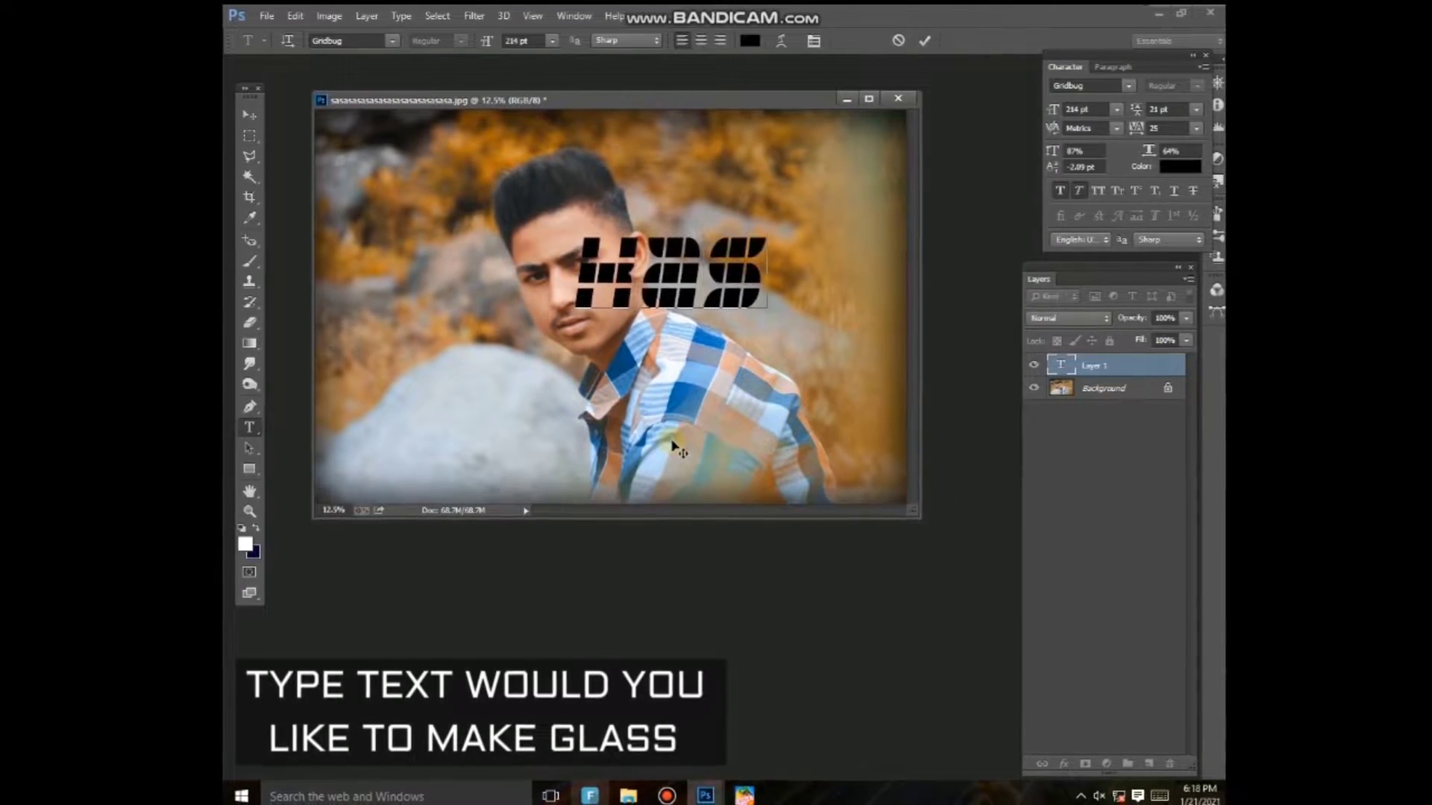
pyautogui.write('HI')
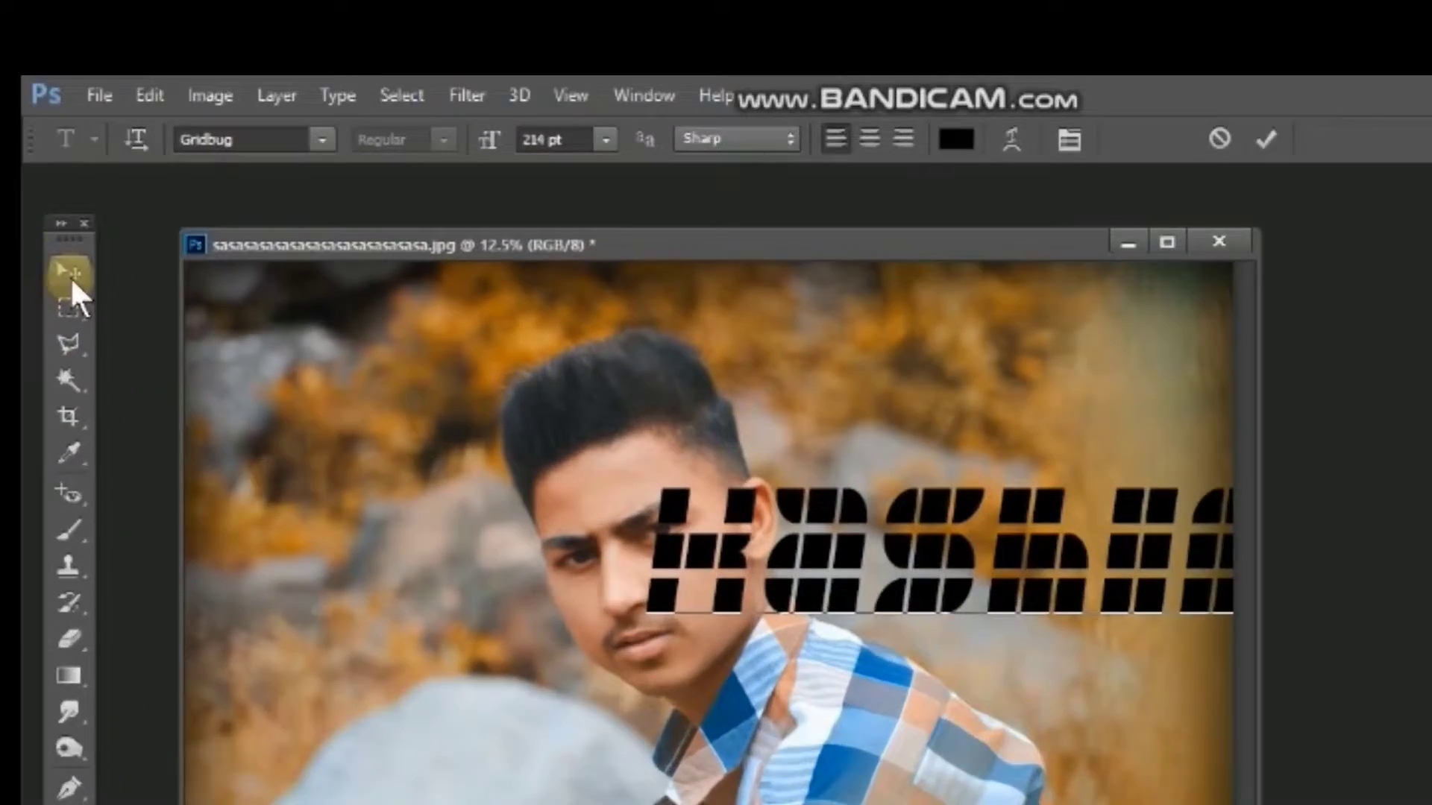
pyautogui.click(247, 113)
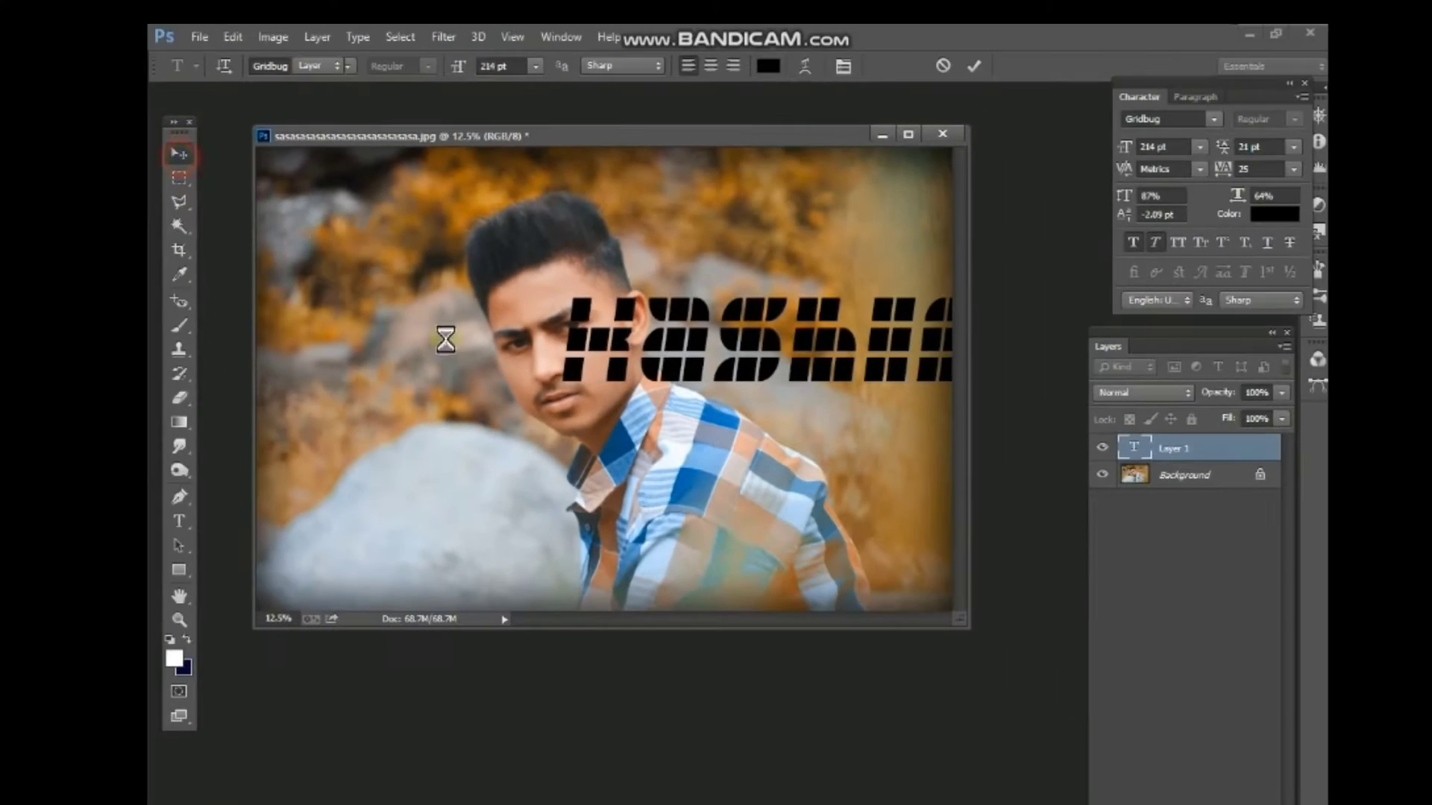
pyautogui.moveTo(626, 355)
pyautogui.mouseDown()
pyautogui.moveTo(437, 519)
pyautogui.moveTo(371, 498)
pyautogui.mouseUp()
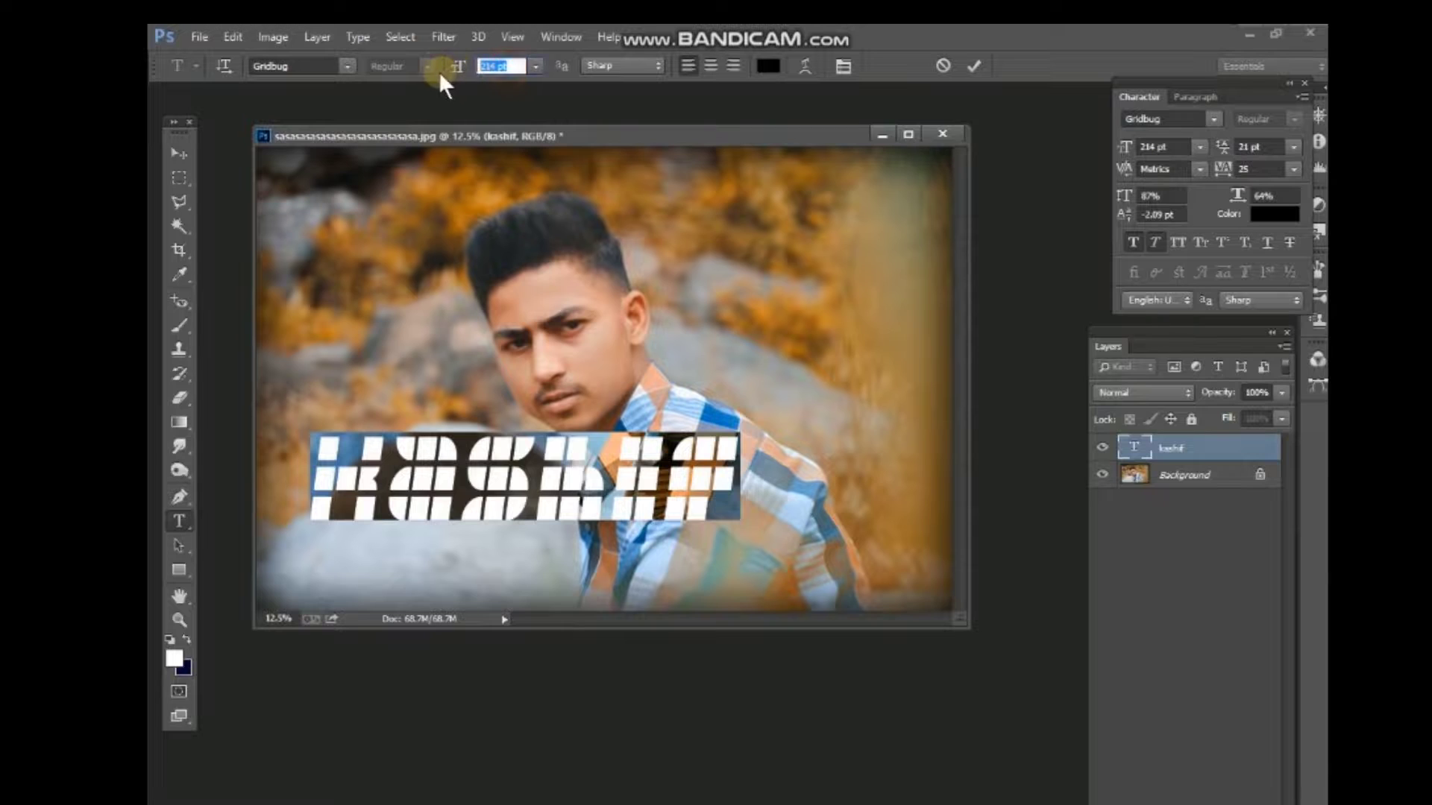
# - Set the KASHIF layer's fill opacity to 0% in its Blending Options
pyautogui.click(181, 153)
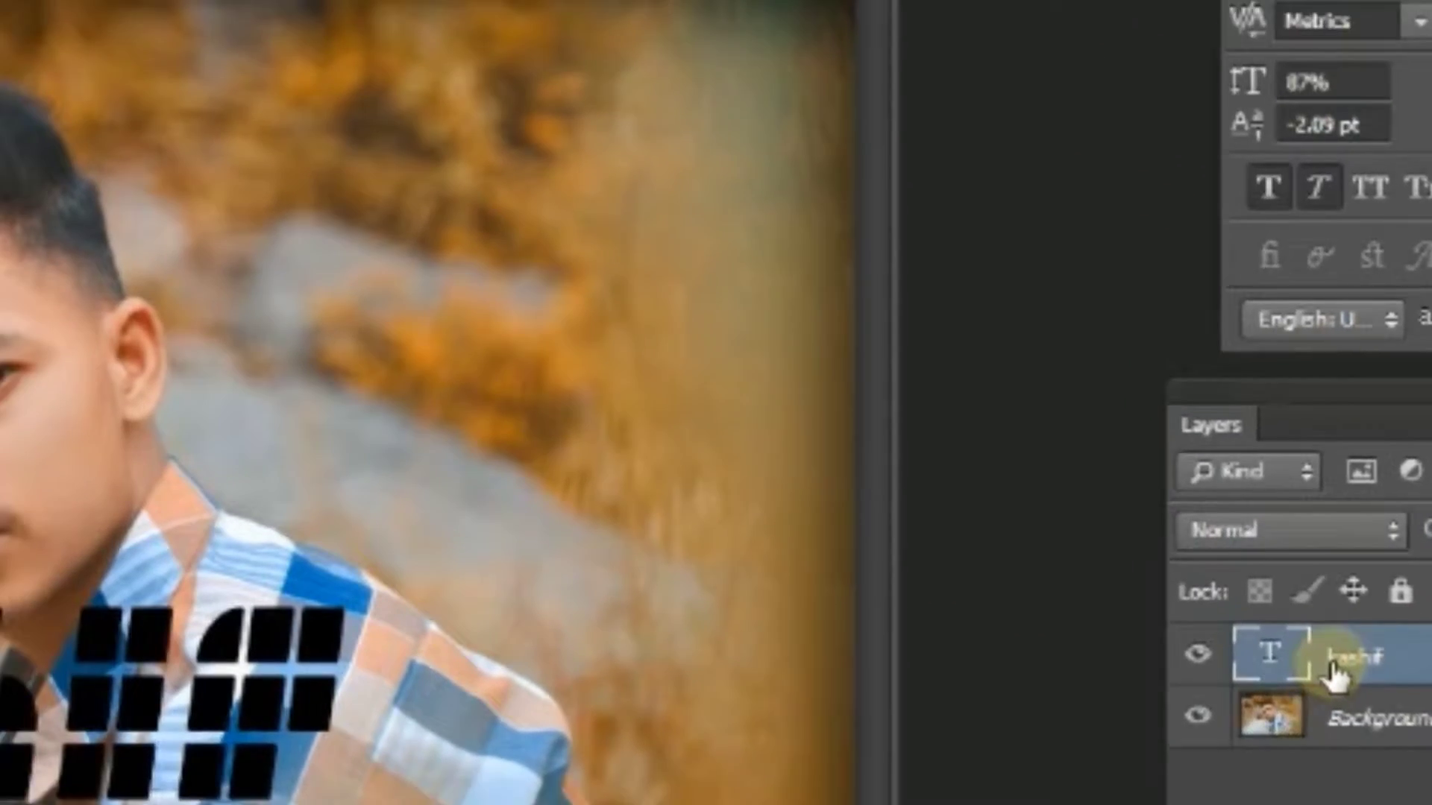
pyautogui.rightClick(1158, 463)
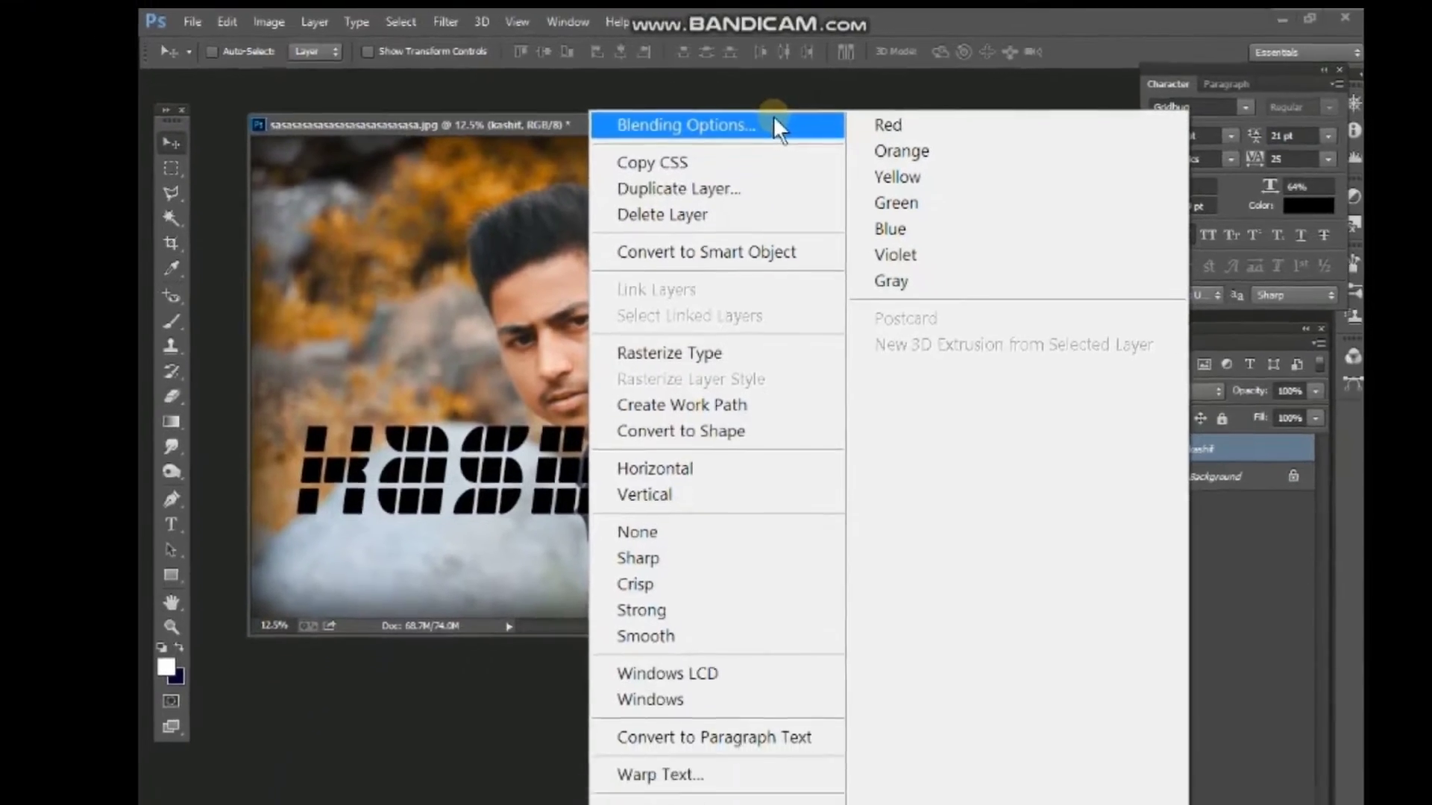
pyautogui.click(774, 122)
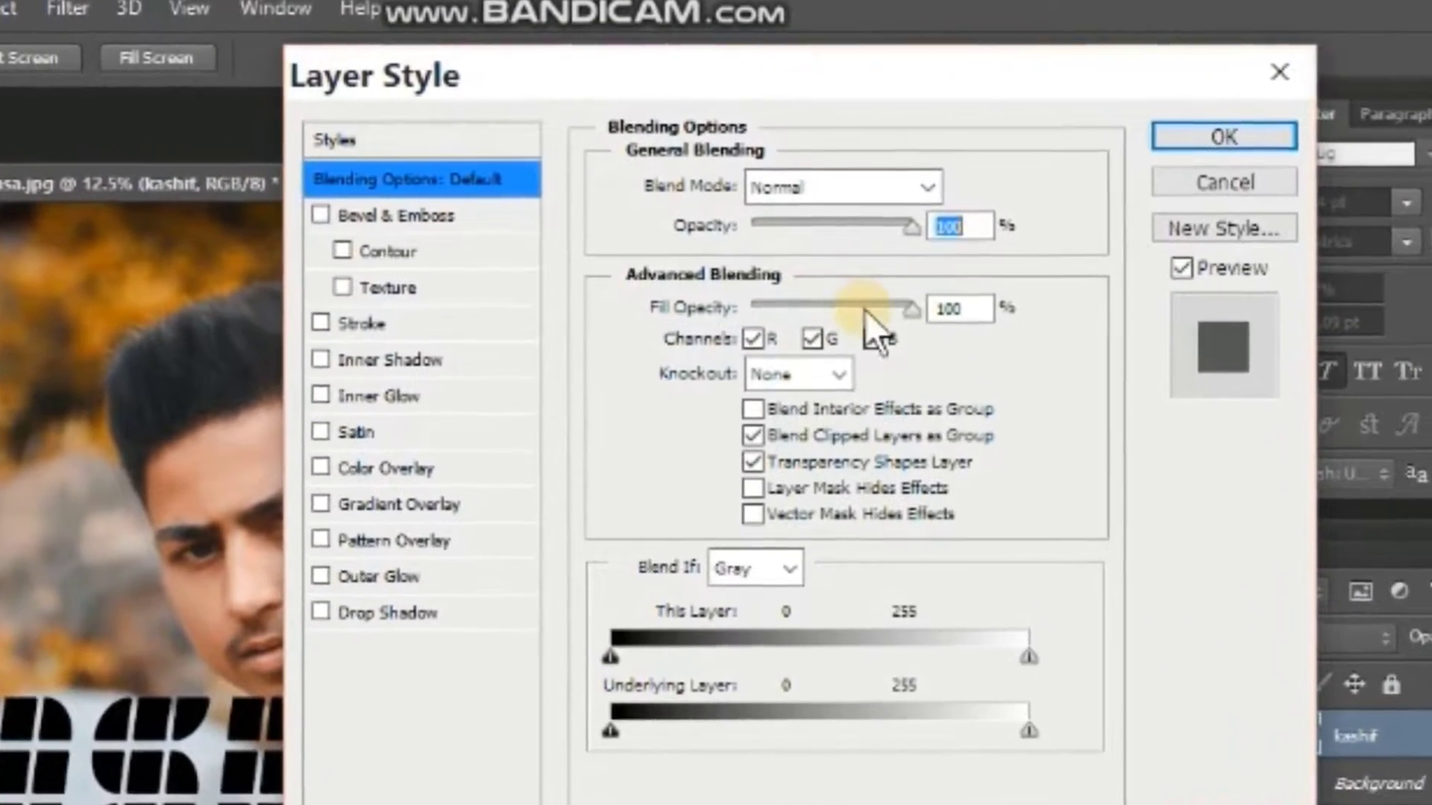
pyautogui.moveTo(865, 310)
pyautogui.mouseDown()
pyautogui.moveTo(792, 309)
pyautogui.moveTo(842, 307)
pyautogui.mouseUp()
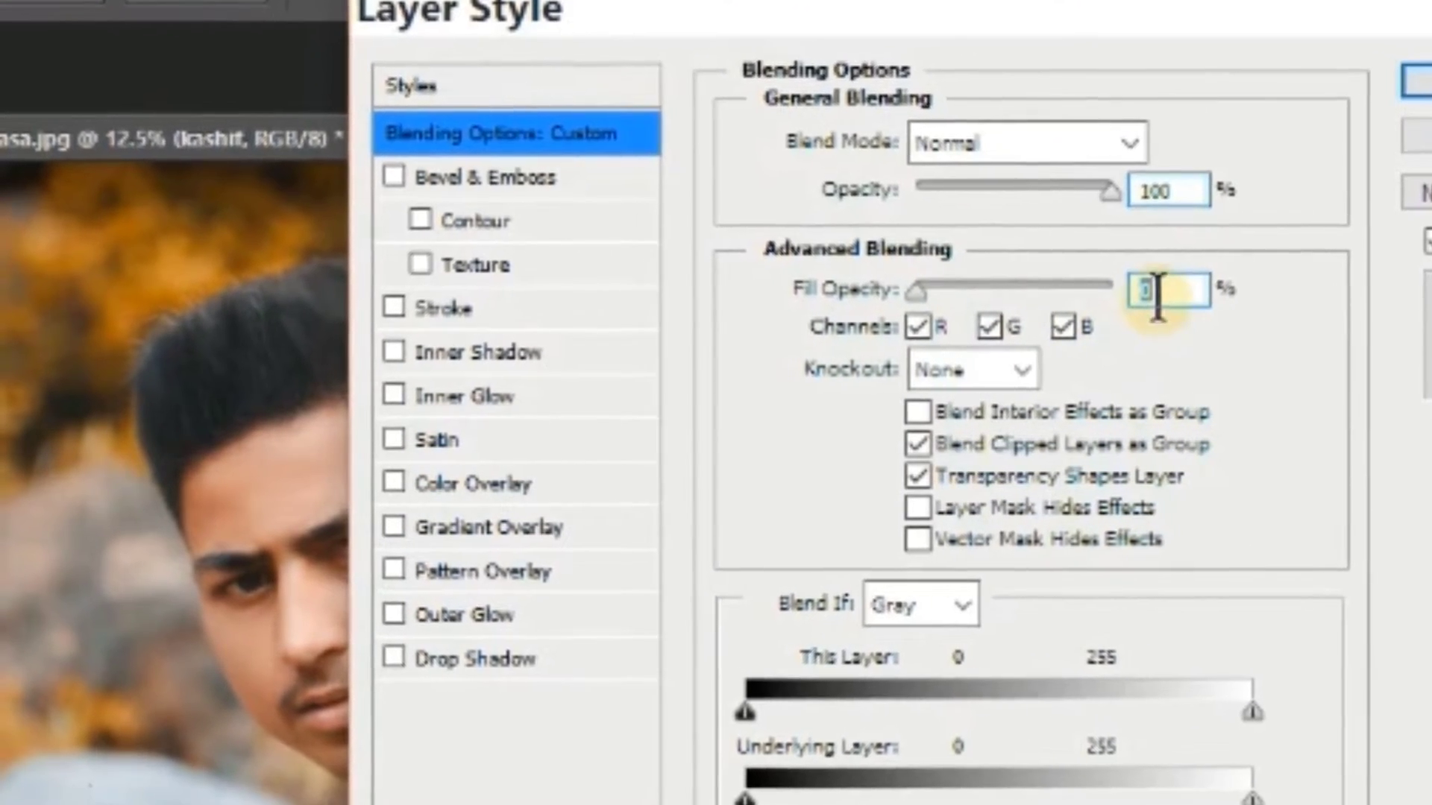
pyautogui.click(1111, 296)
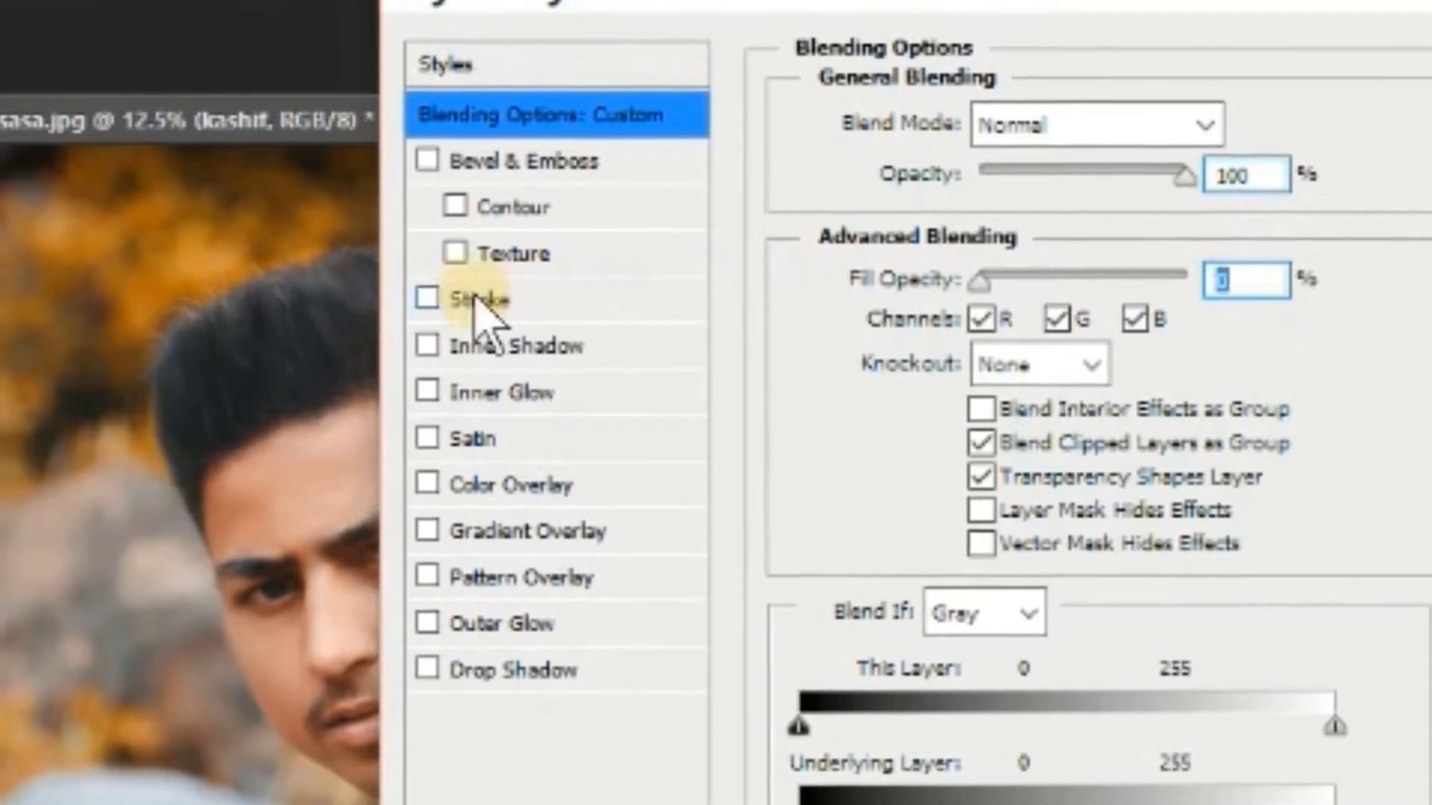
# - Add a 1 px stroke outline to the KASHIF letters
pyautogui.click(433, 302)
pyautogui.click(485, 303)
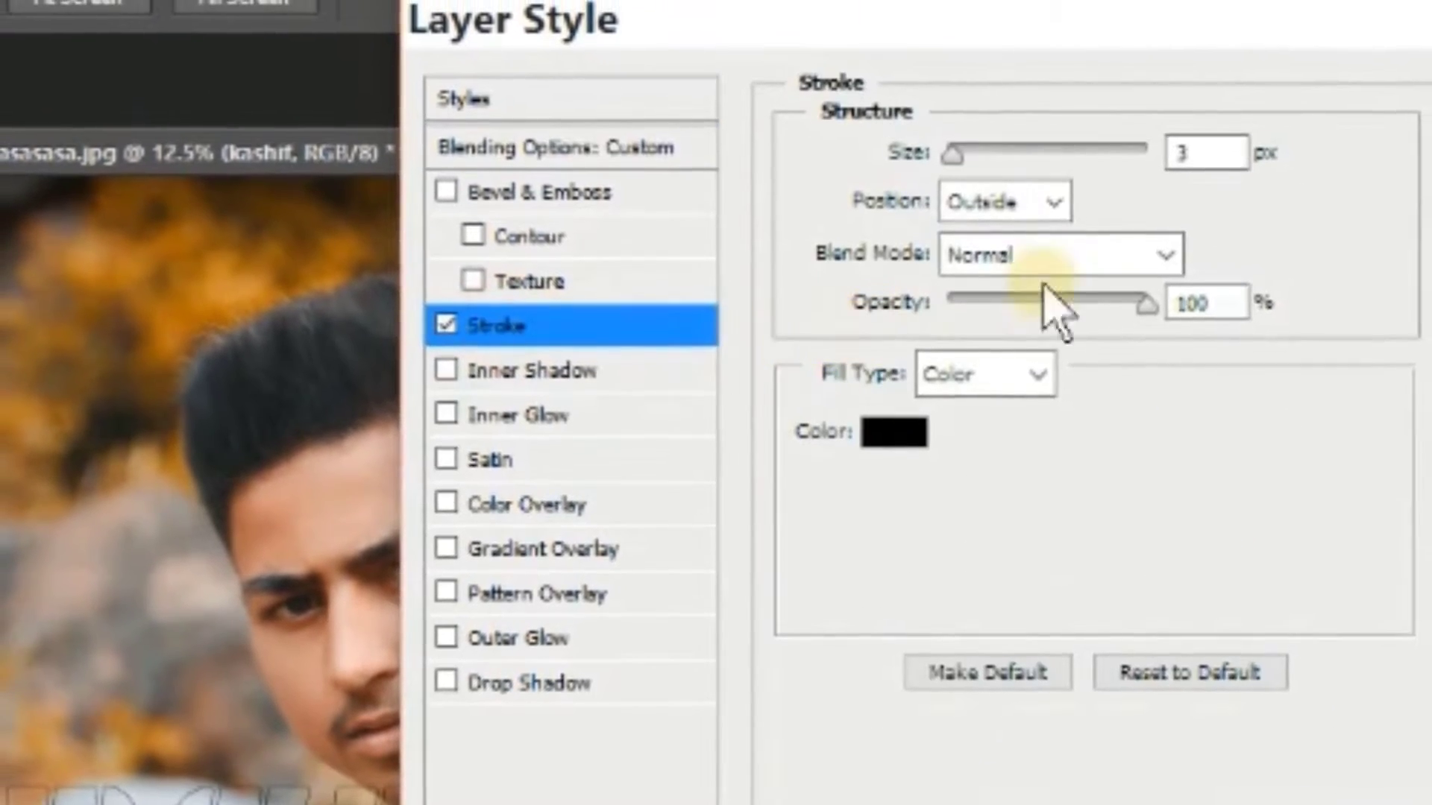
pyautogui.doubleClick(1193, 148)
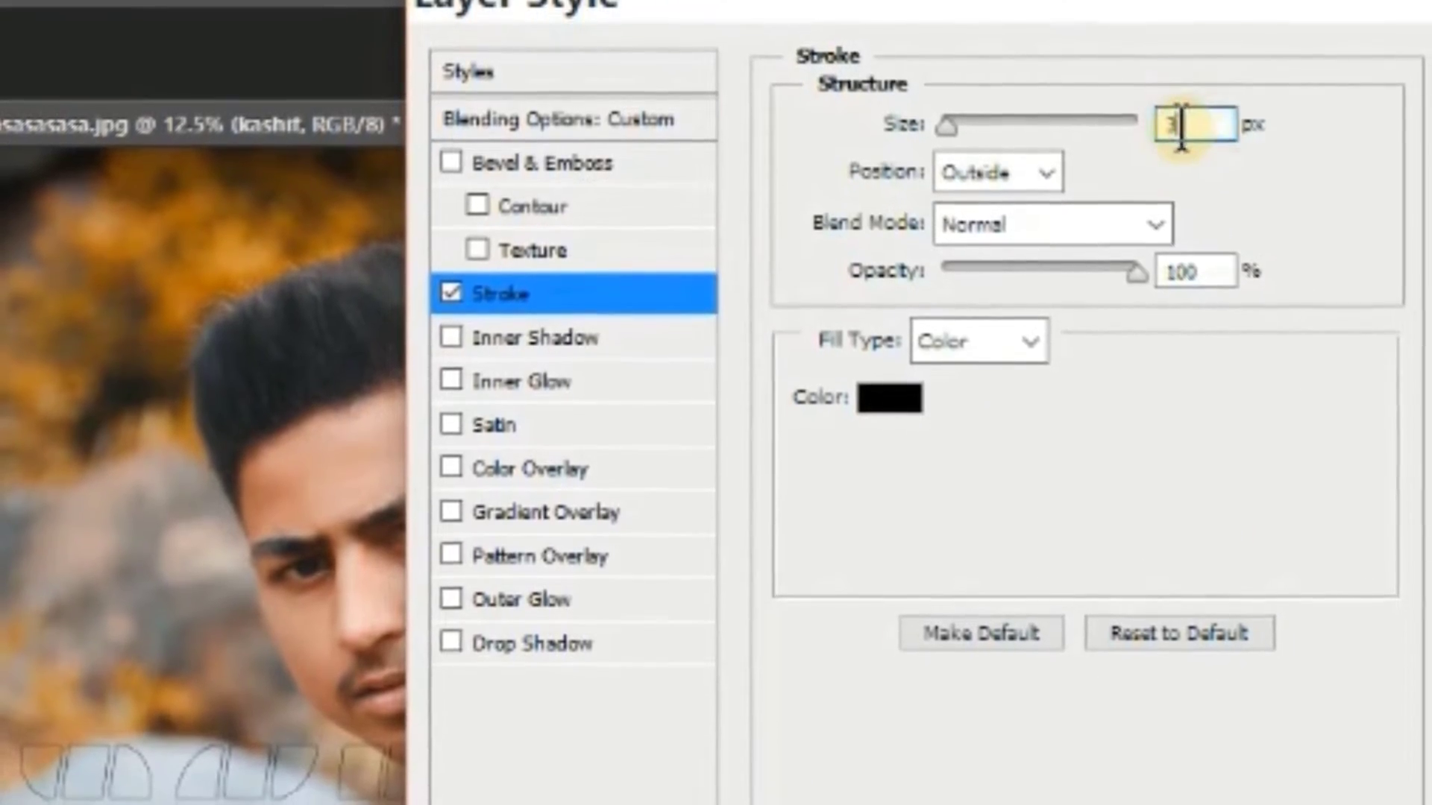
pyautogui.write('1')
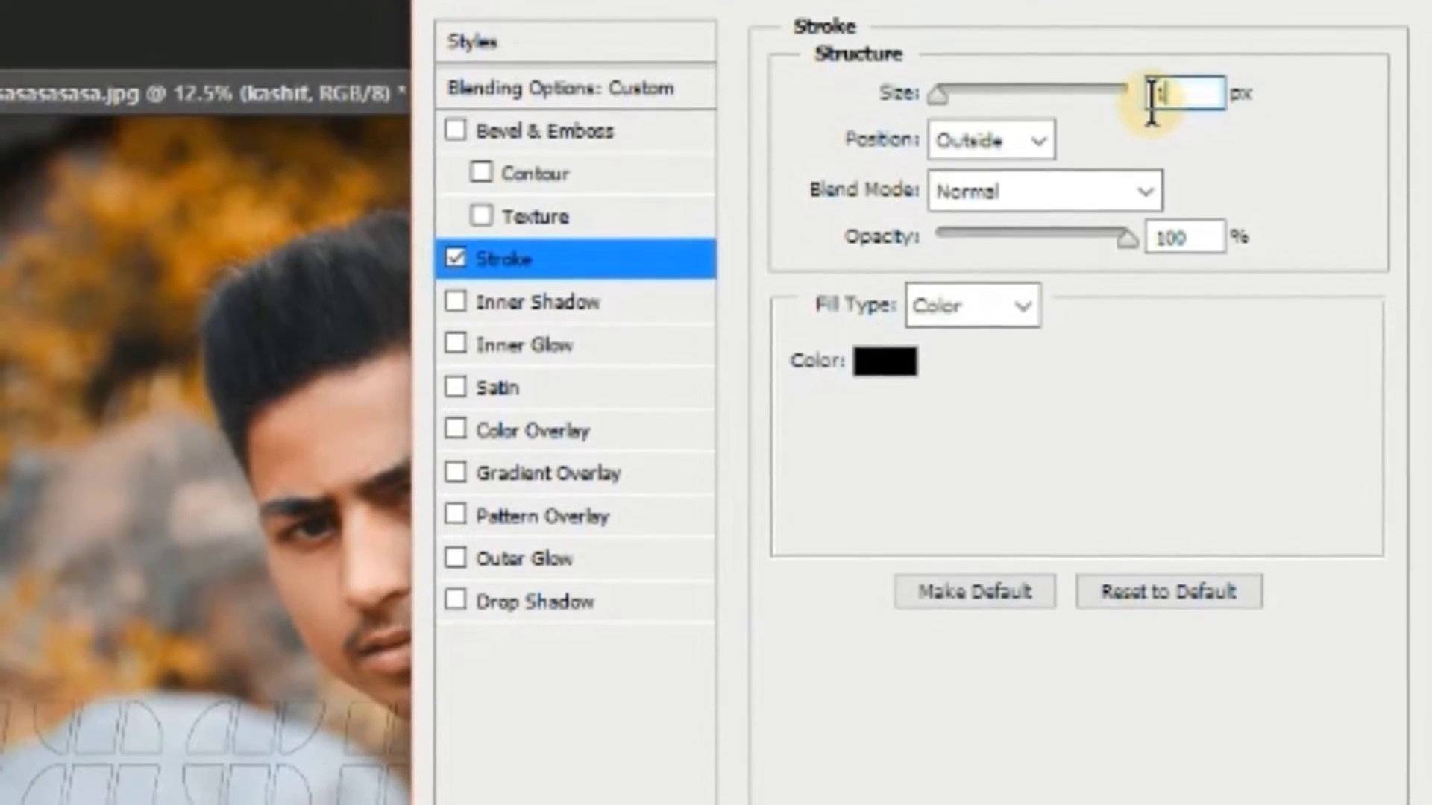
pyautogui.doubleClick(1179, 229)
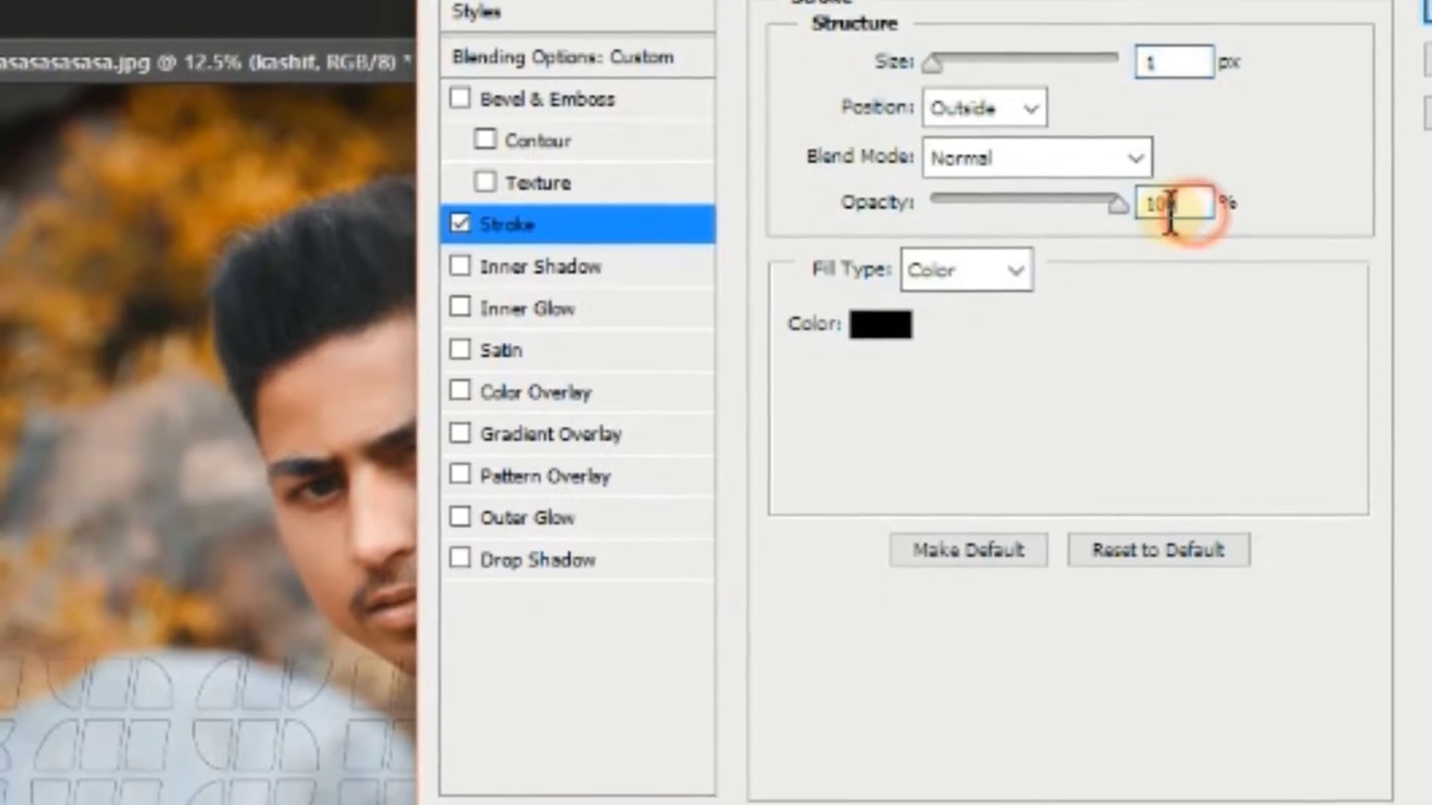
# - Try Inner Shadow, switch it back off, and enable Inner Glow instead
pyautogui.click(461, 257)
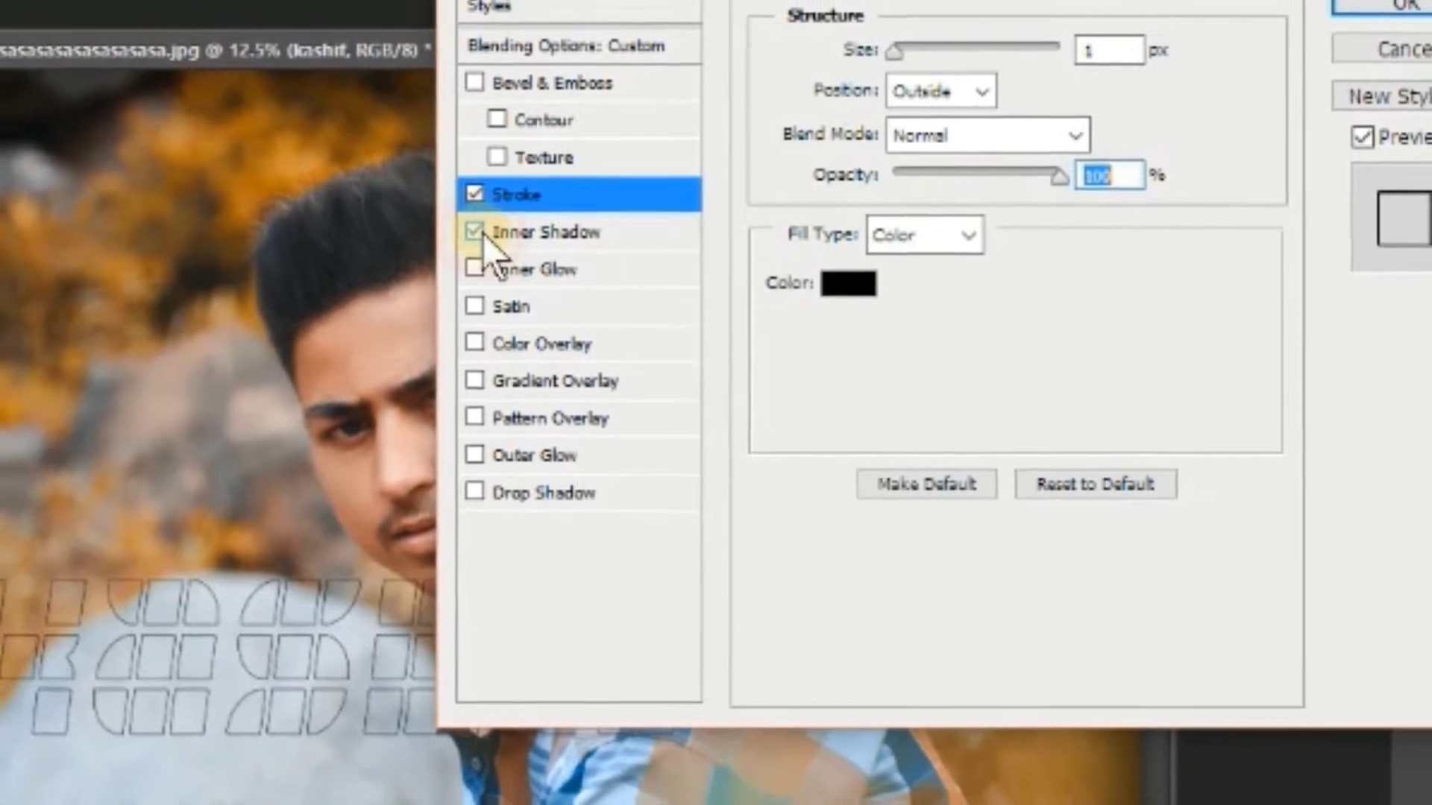
pyautogui.click(477, 232)
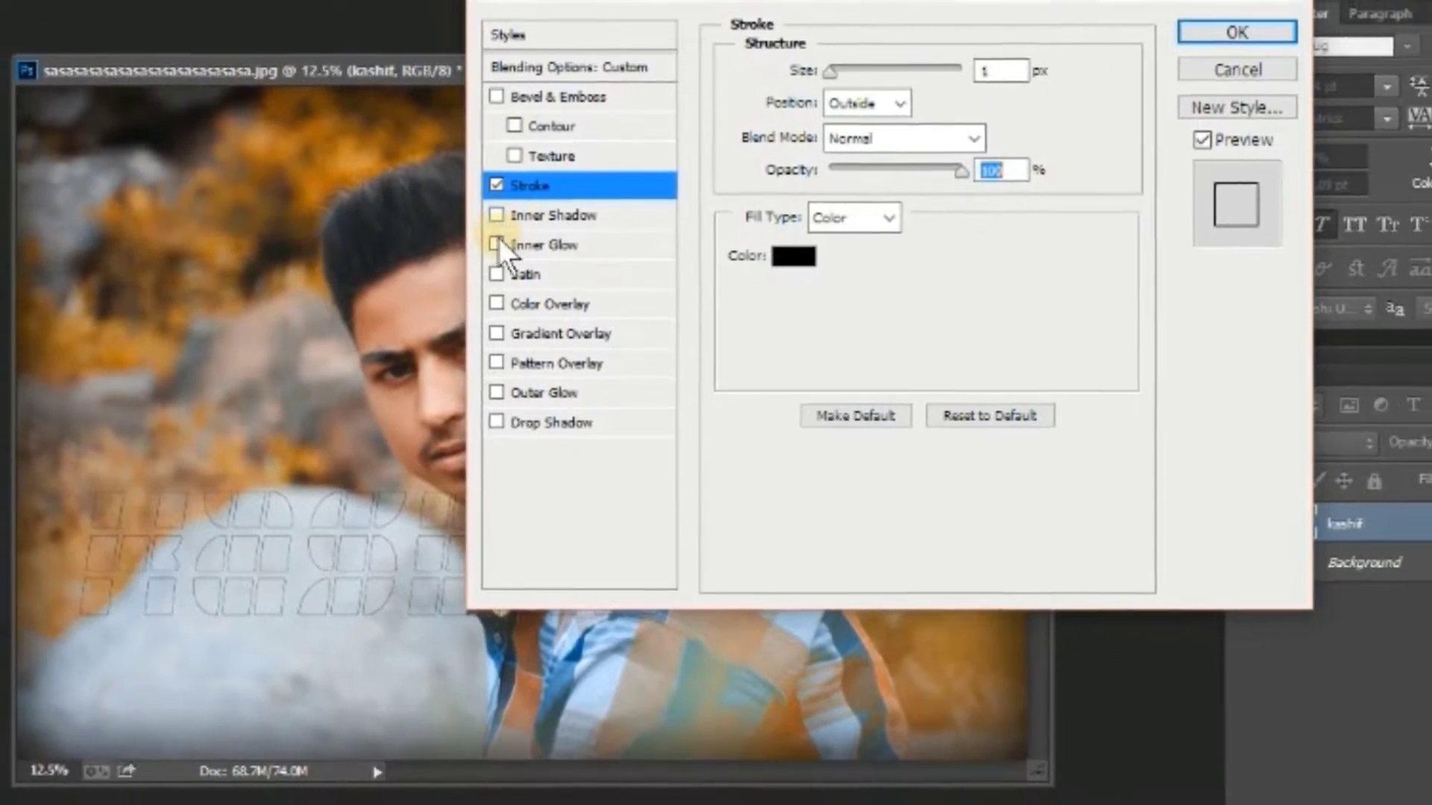
pyautogui.click(498, 243)
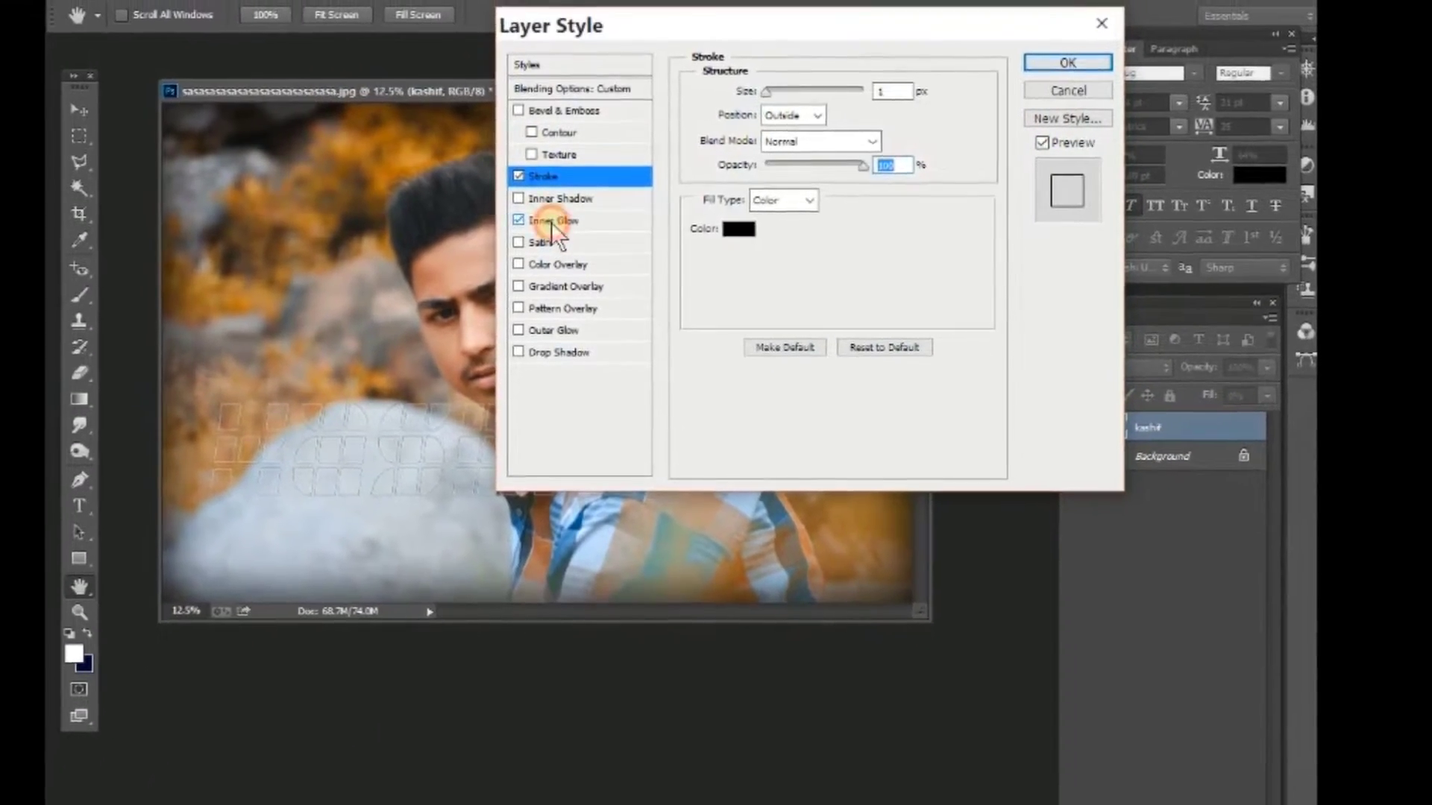
# - Make the inner glow white (ffffff), 4 px in size, with higher opacity
pyautogui.click(552, 222)
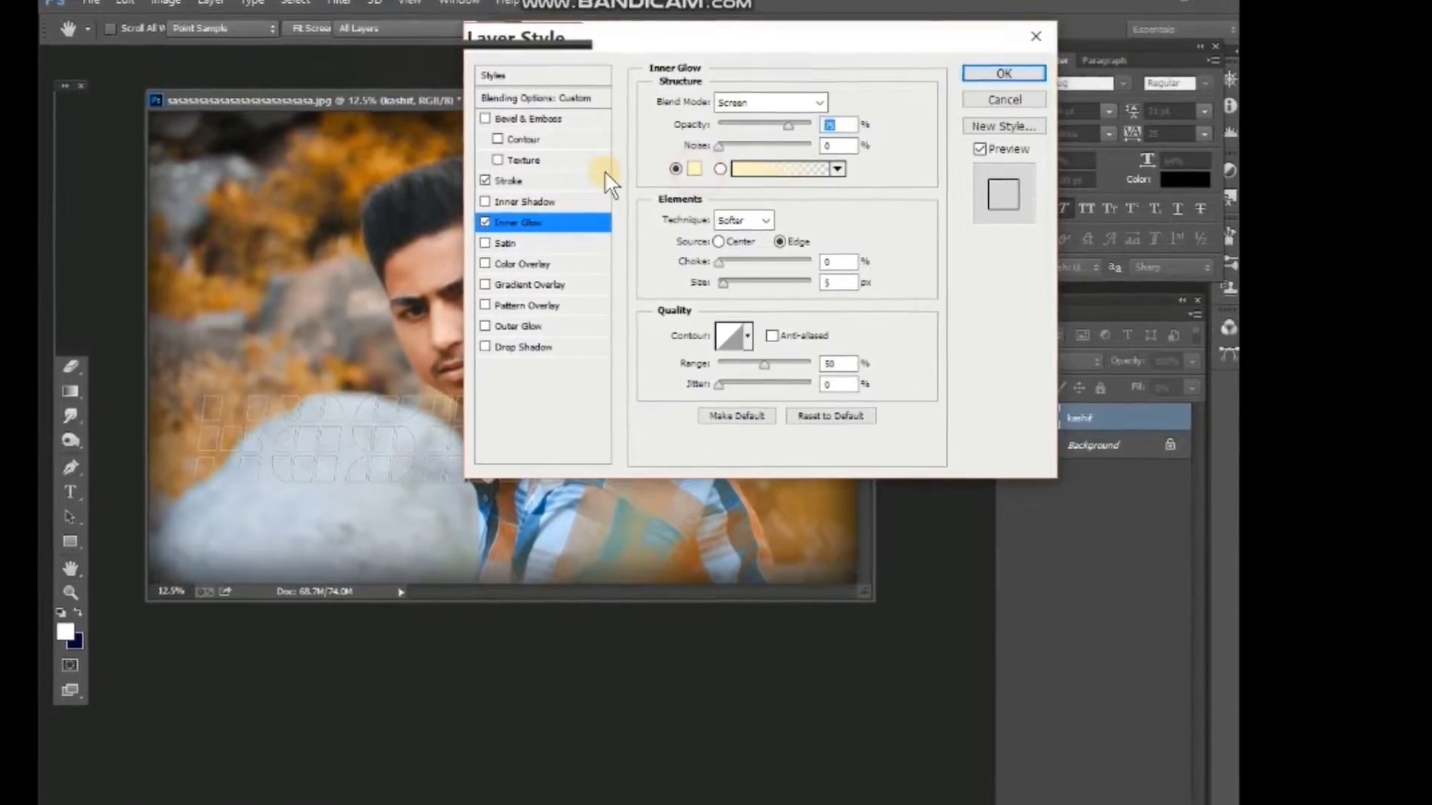
pyautogui.click(700, 162)
pyautogui.write('ffffff')
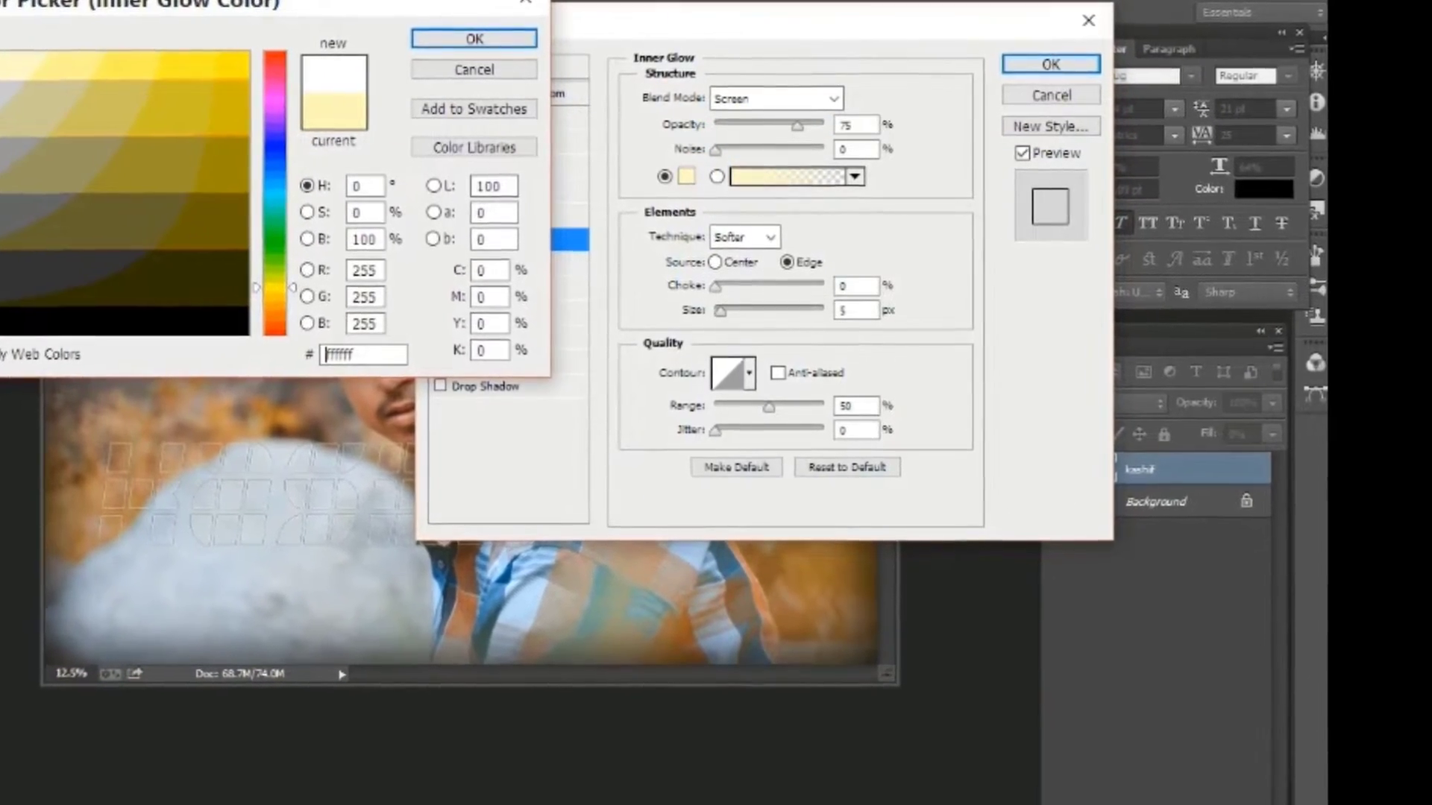
pyautogui.click(455, 35)
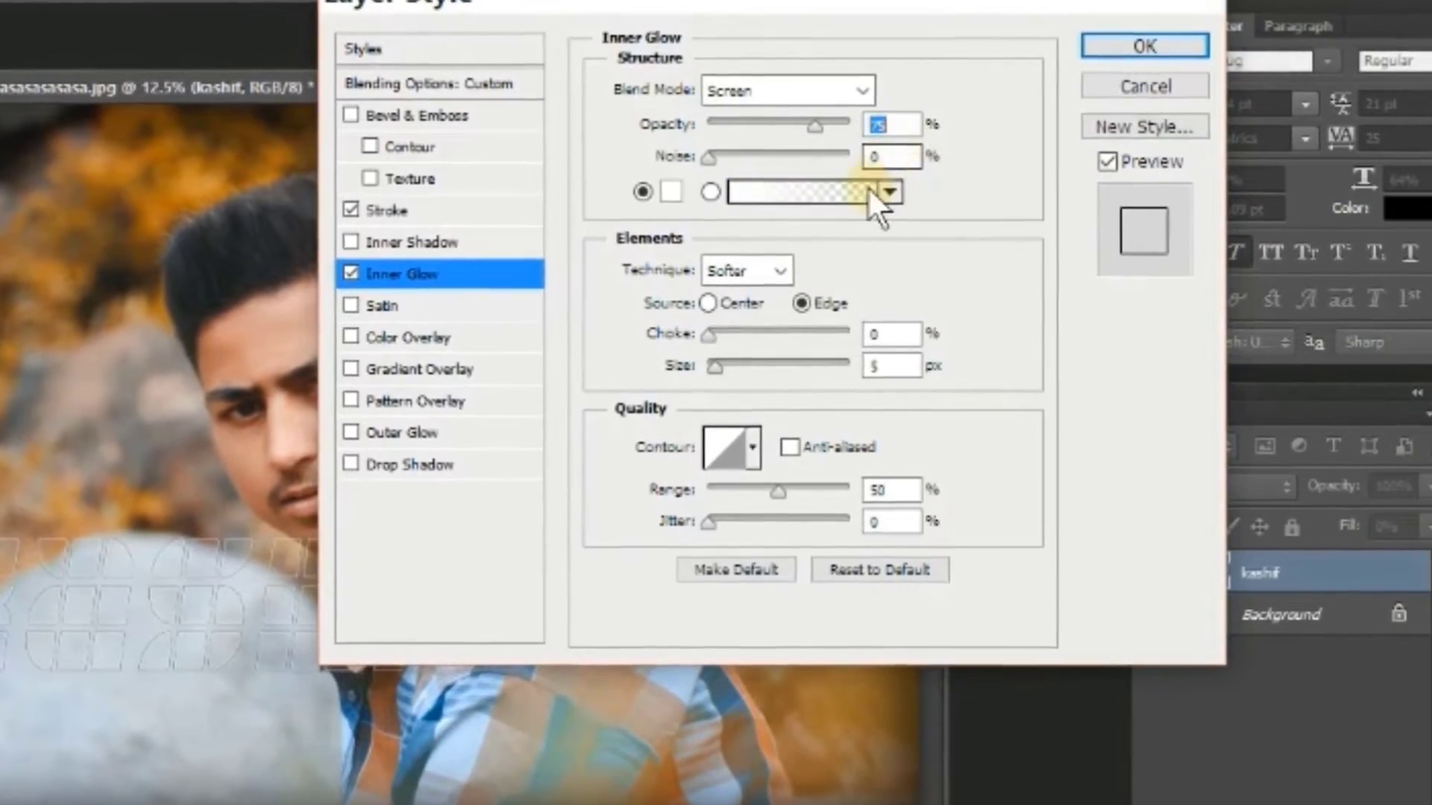
pyautogui.click(895, 374)
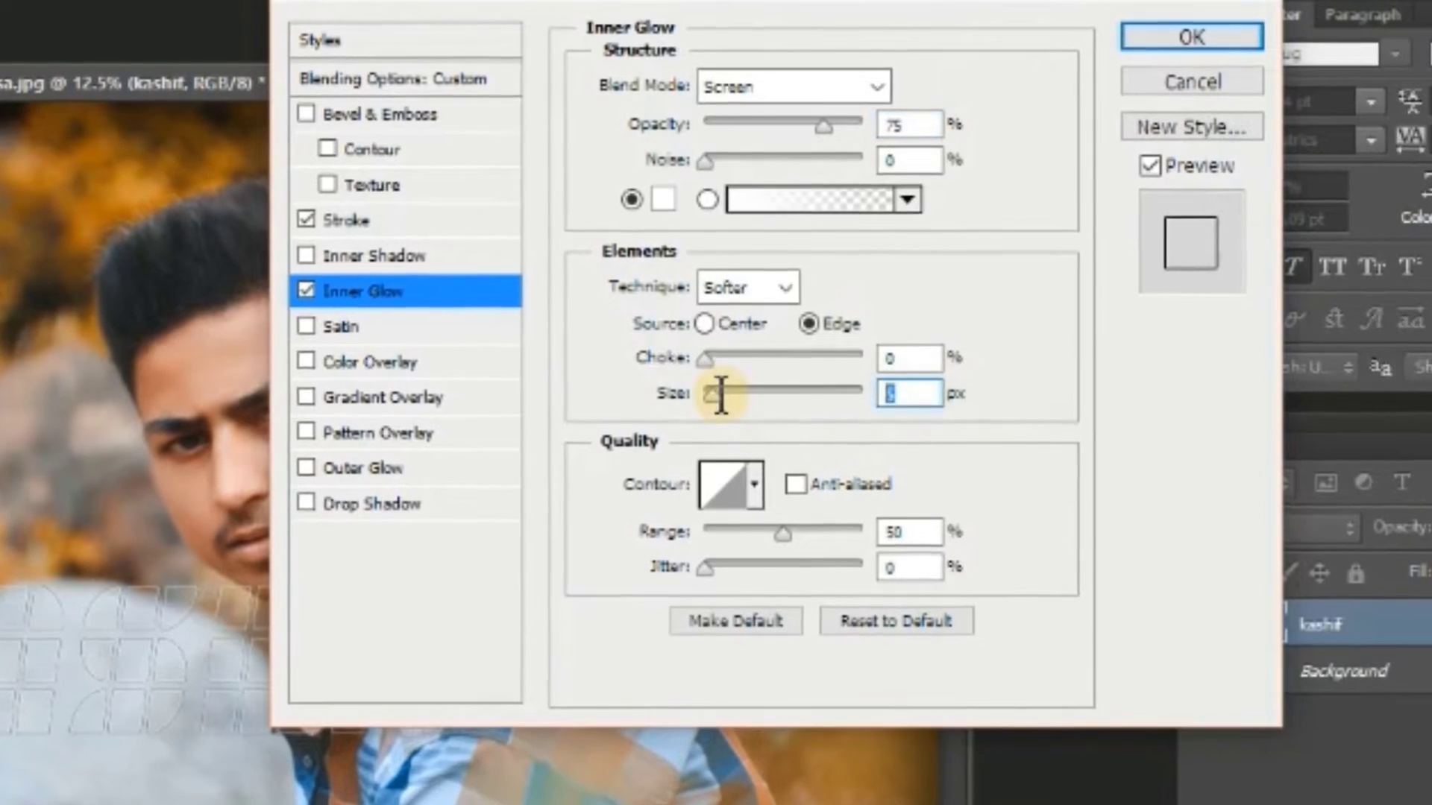
pyautogui.write('4')
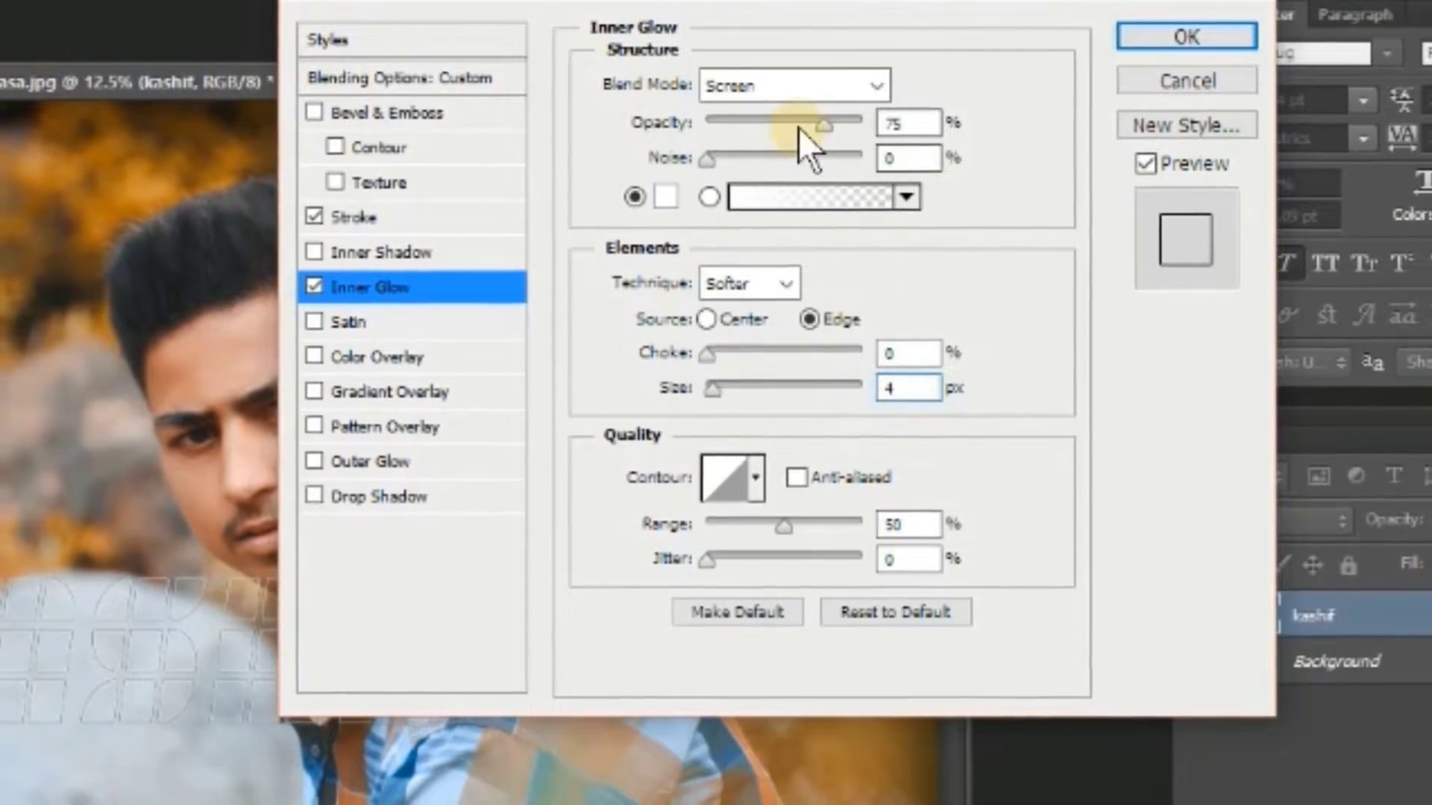
pyautogui.moveTo(820, 124); pyautogui.dragTo(848, 142)
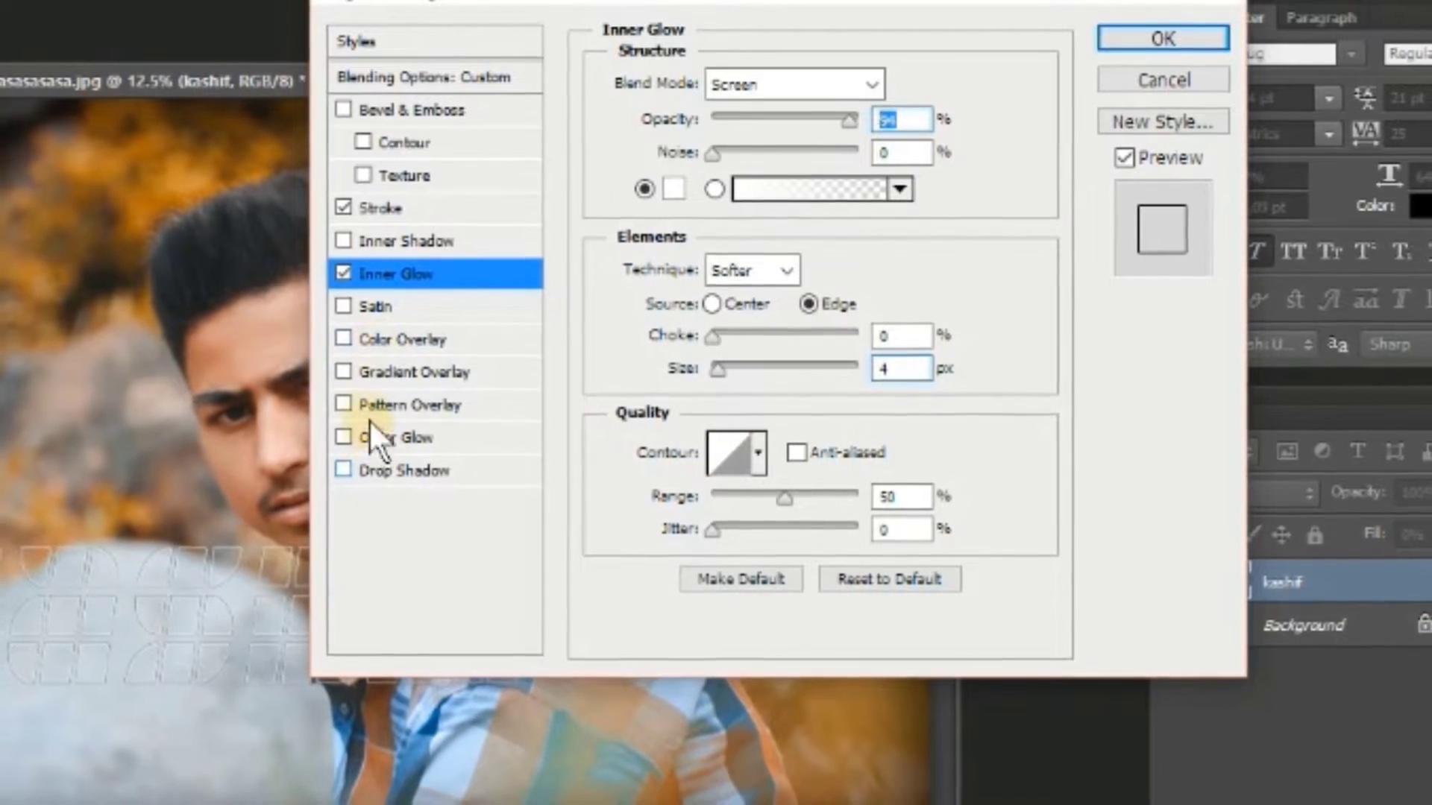
# - Add a drop shadow to the KASHIF text at 70% opacity
pyautogui.click(350, 464)
pyautogui.click(403, 462)
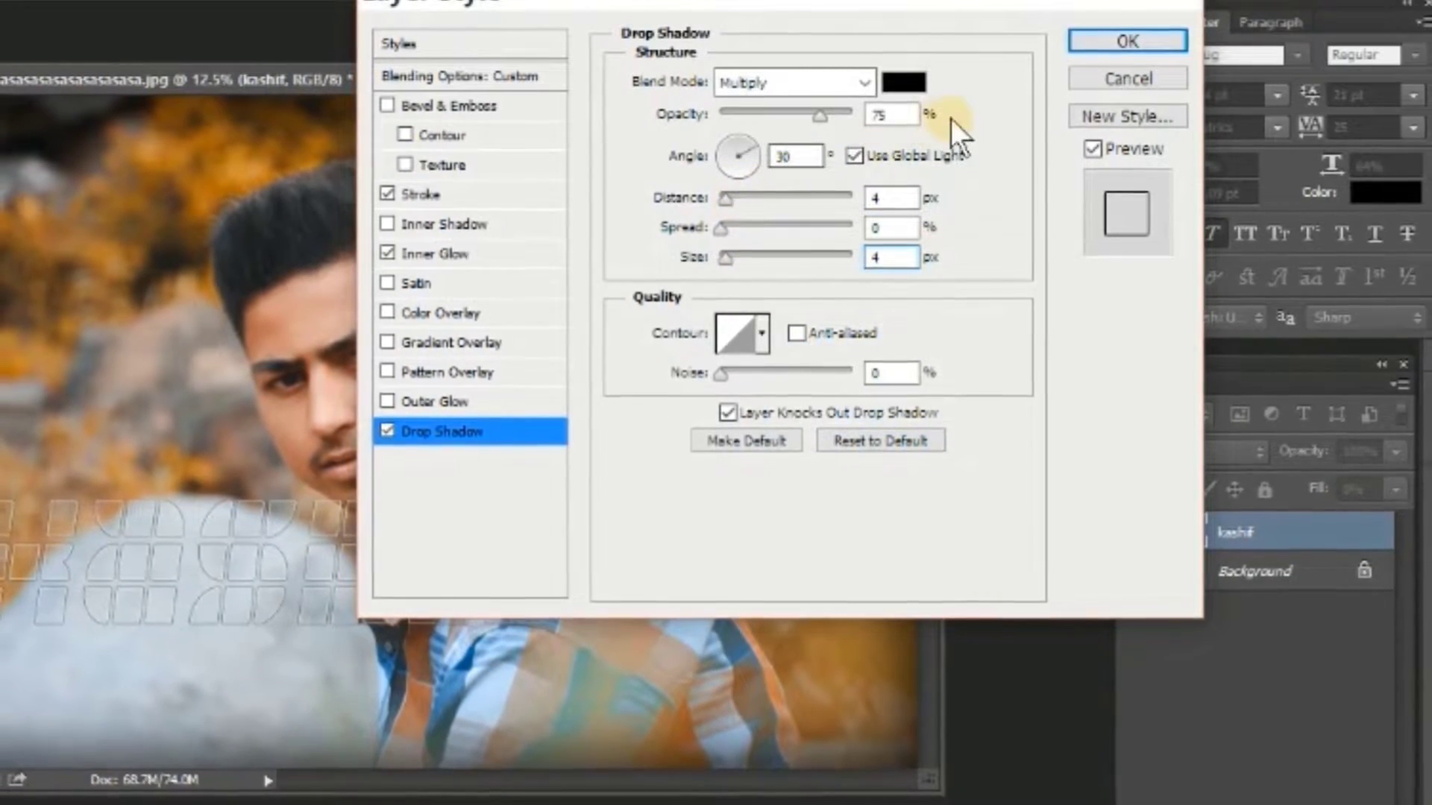
pyautogui.click(882, 118)
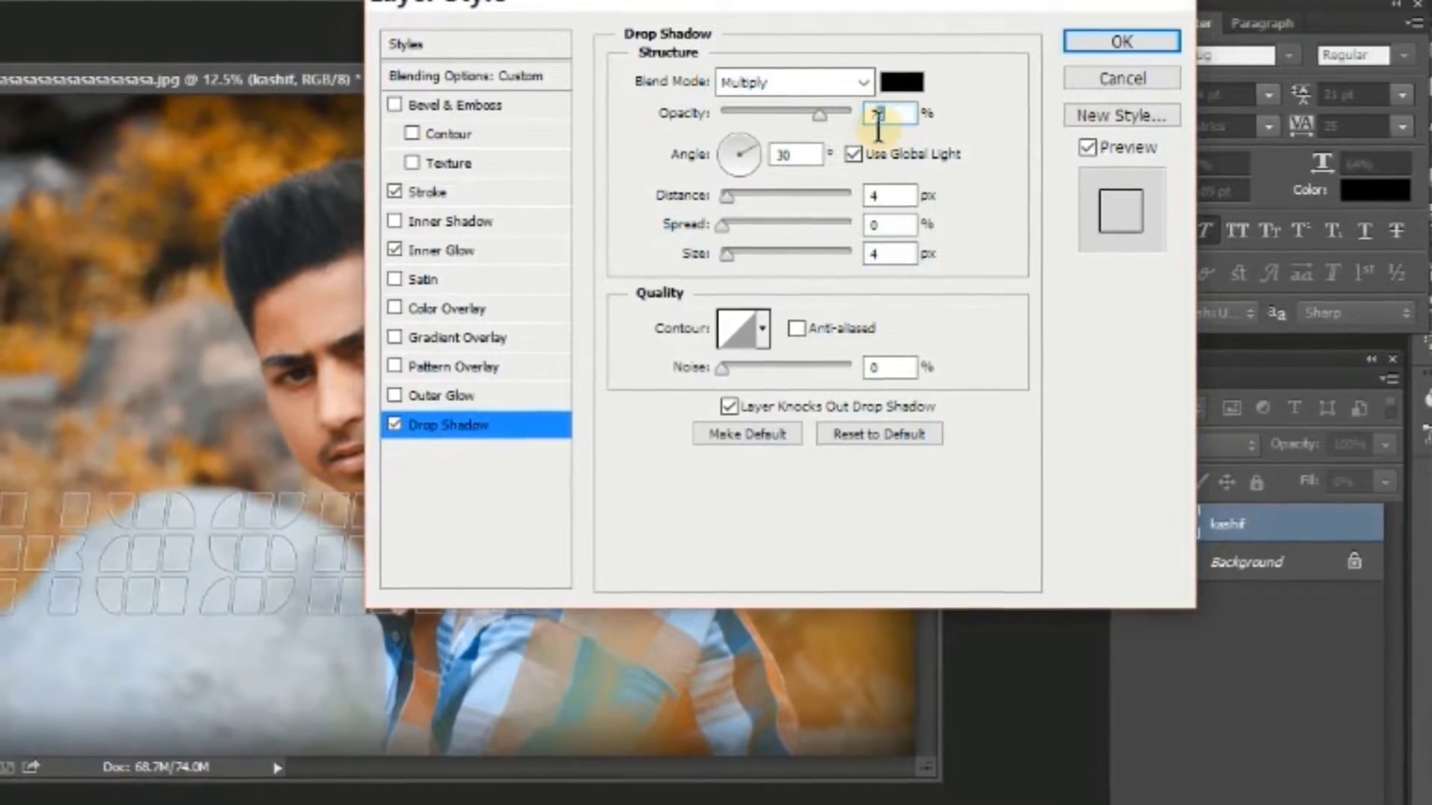
pyautogui.write('70')
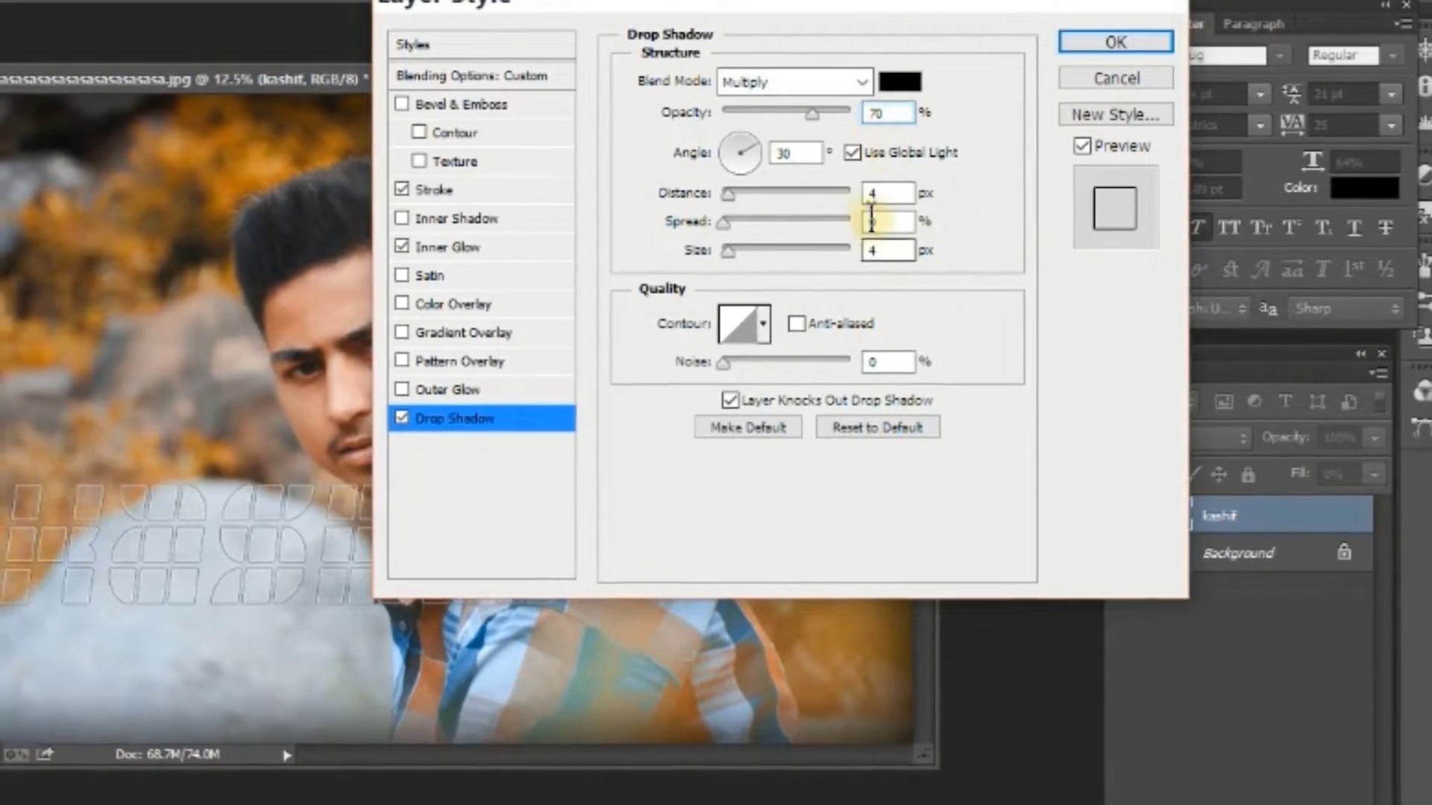
pyautogui.doubleClick(883, 112)
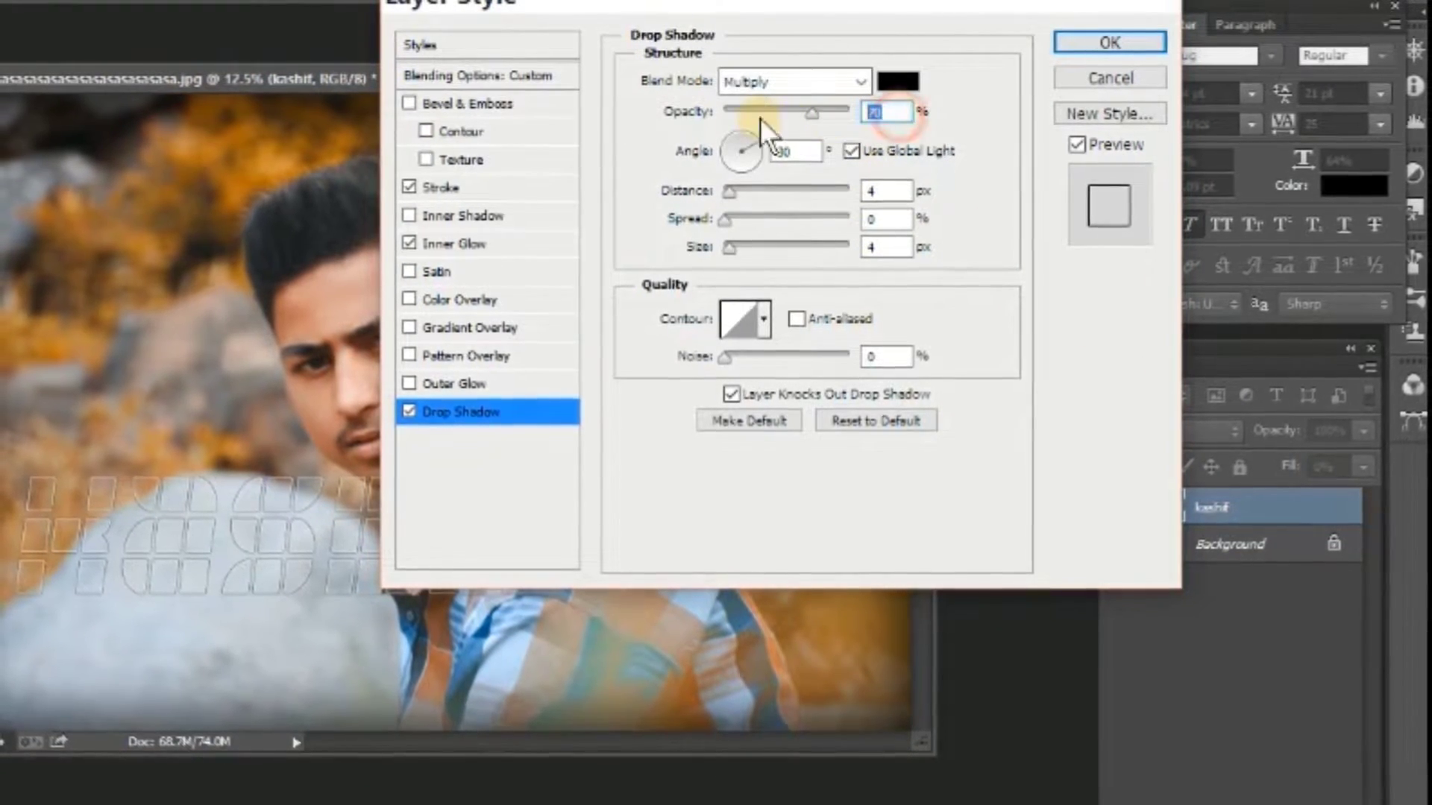
# - Add a reversed, reflected black-to-white gradient overlay to the KASHIF text
pyautogui.click(432, 327)
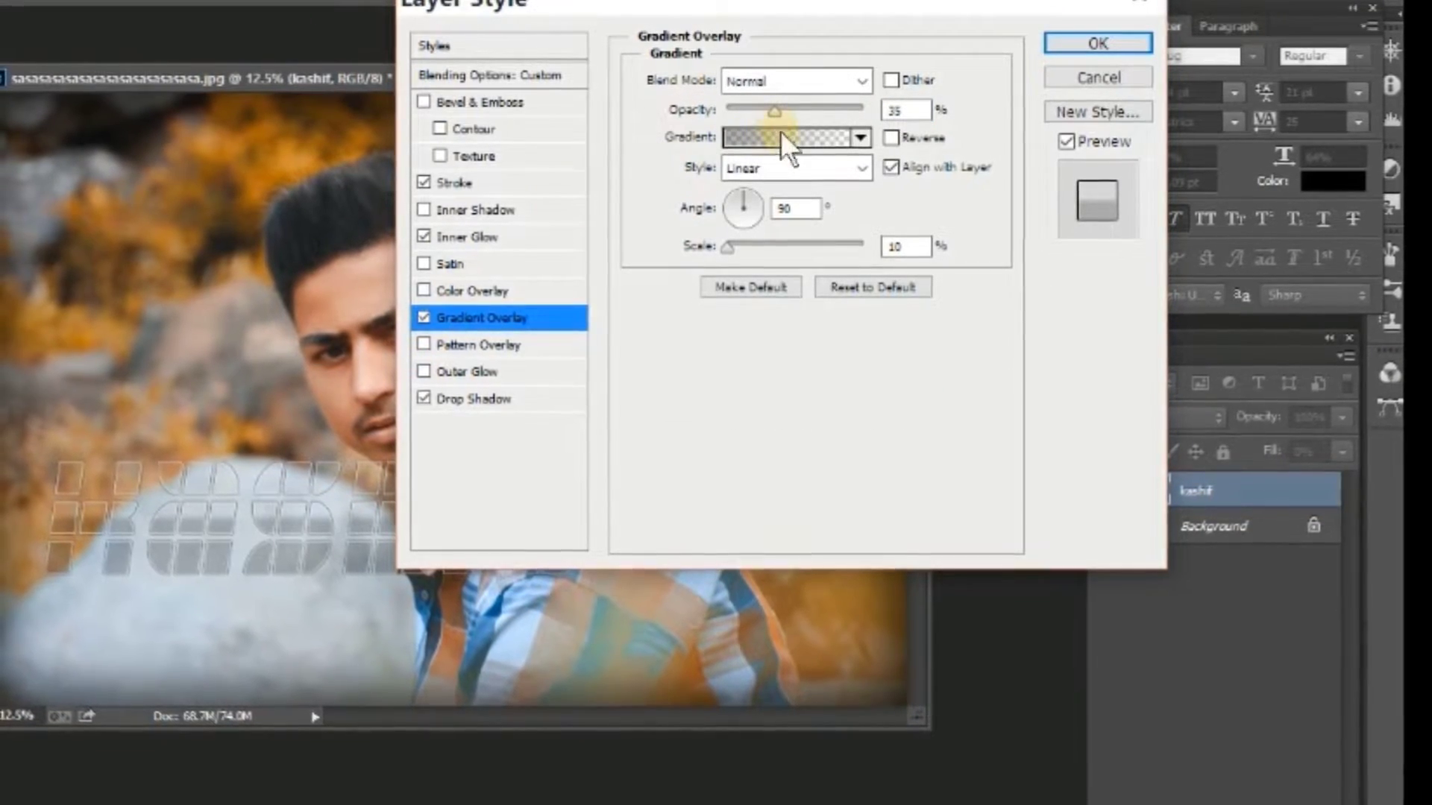
pyautogui.click(860, 137)
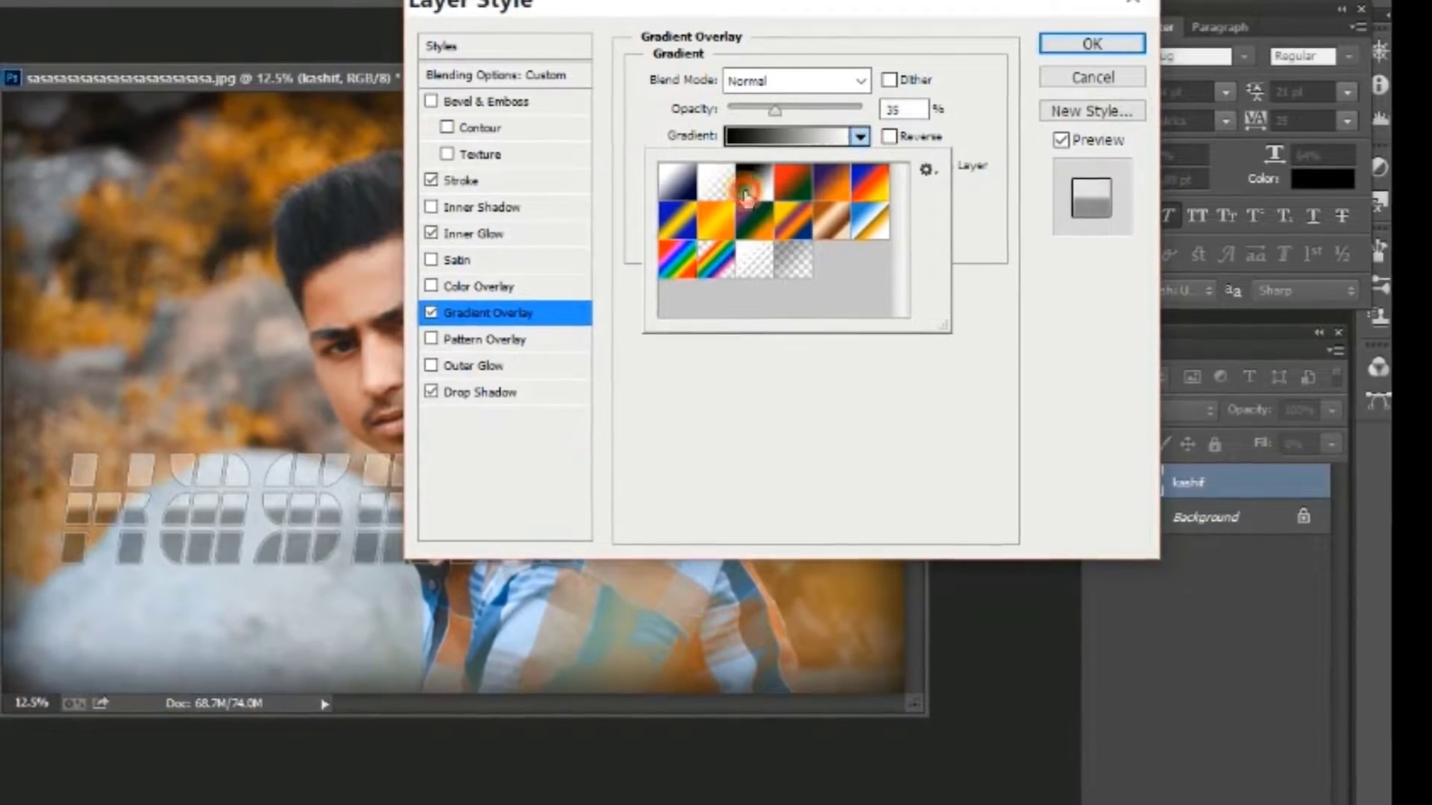
pyautogui.press('Escape')
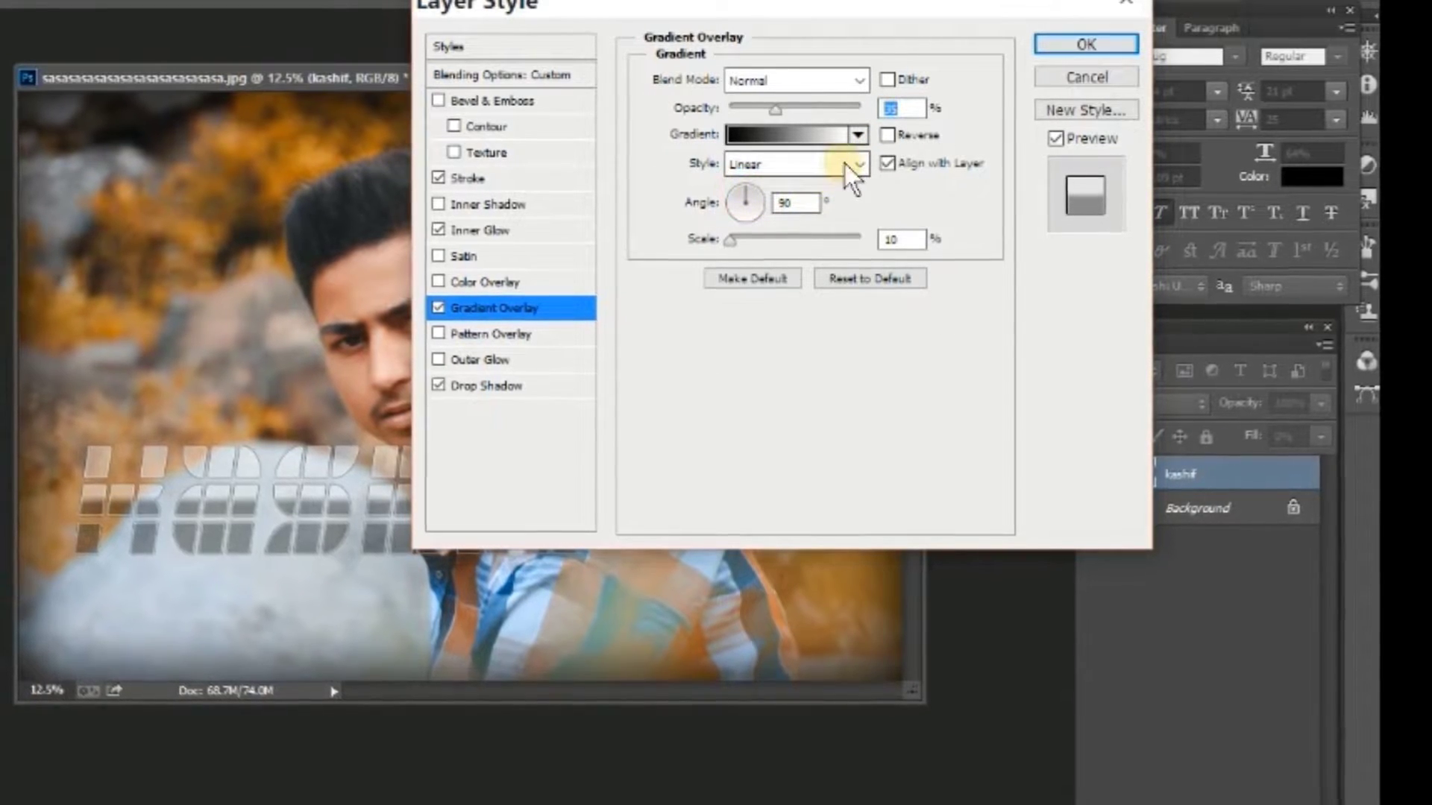
pyautogui.click(859, 163)
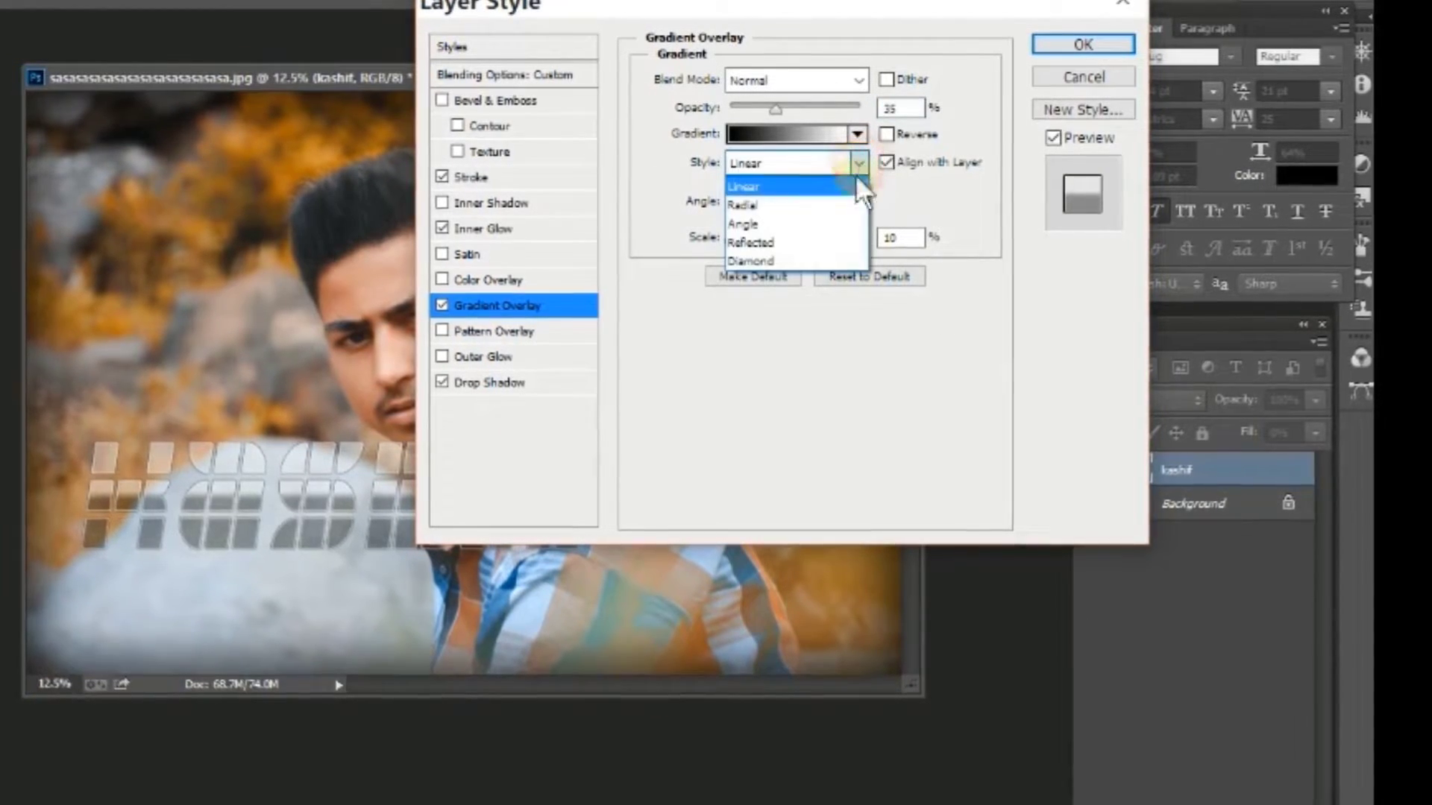
pyautogui.click(809, 234)
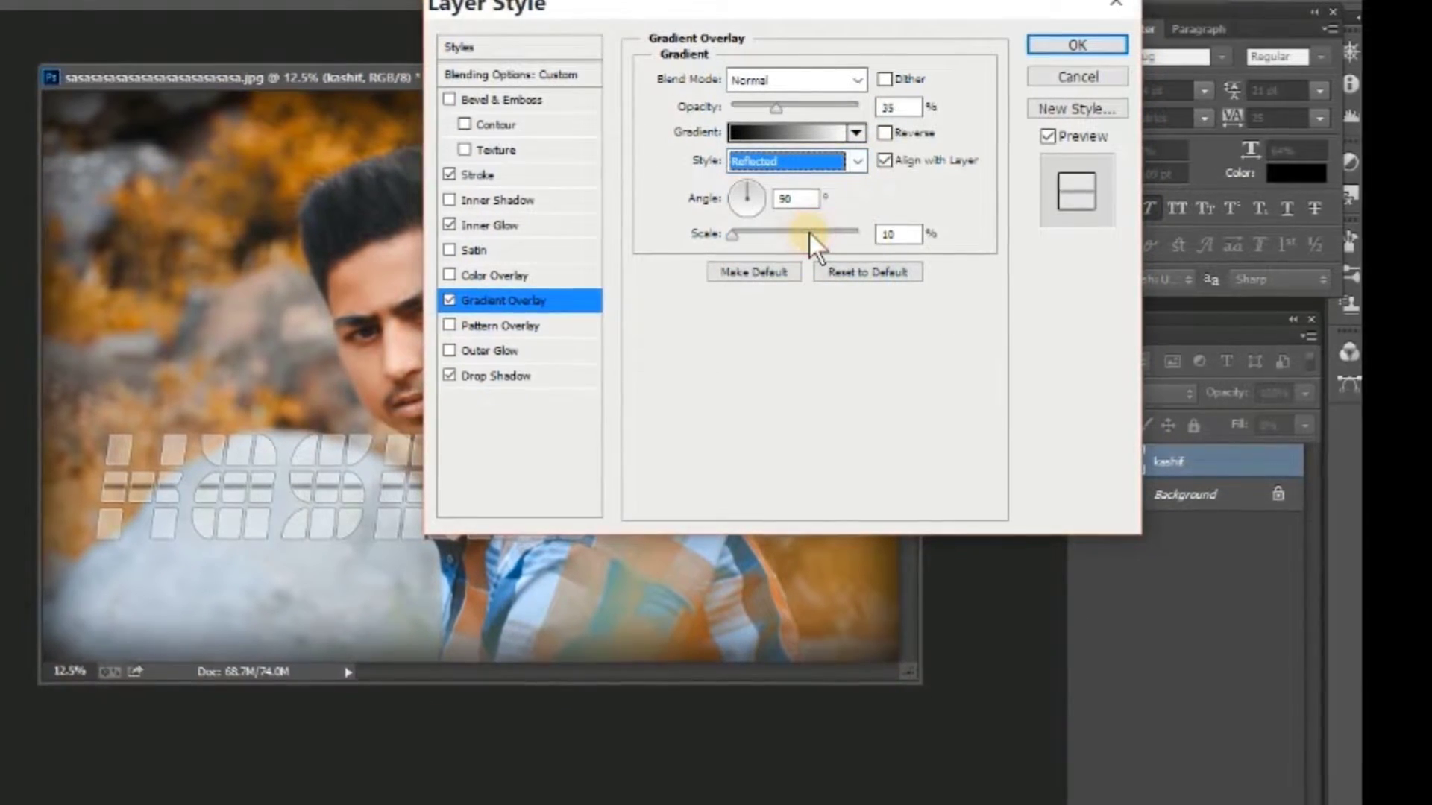
pyautogui.click(881, 131)
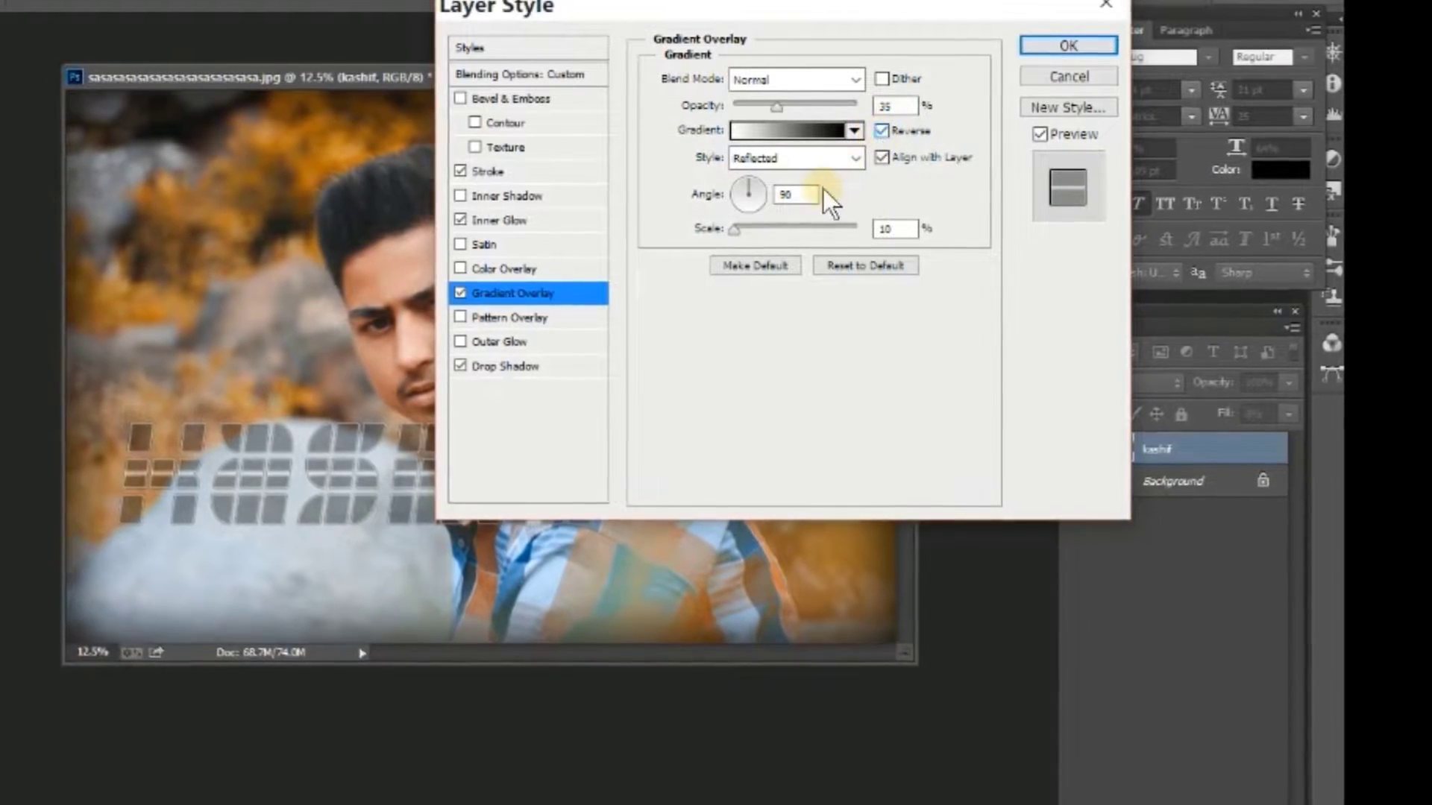
# - Enlarge the gradient scale to 98%, blend it in Overlay mode, and apply the style
pyautogui.moveTo(734, 230); pyautogui.dragTo(790, 226)
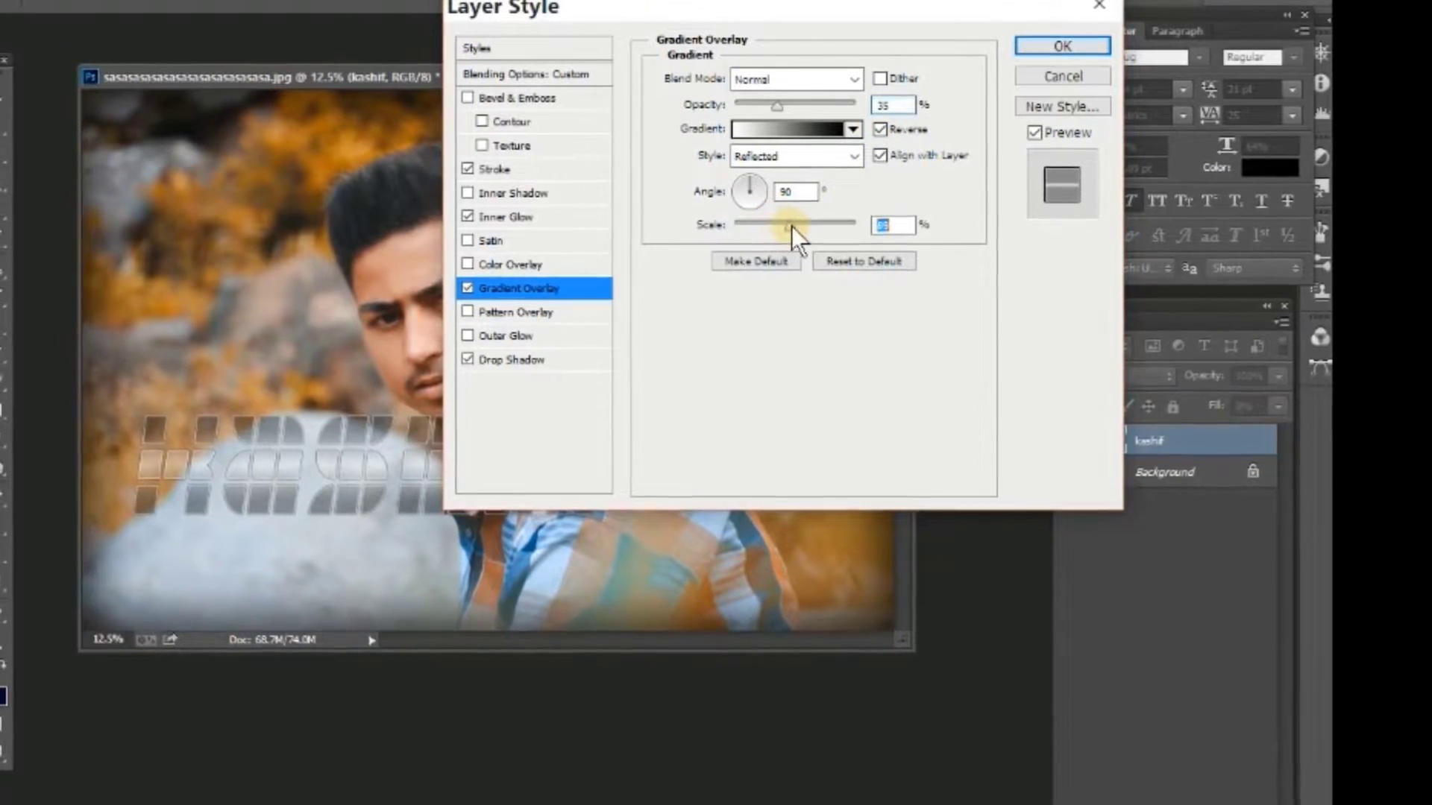
pyautogui.moveTo(790, 226)
pyautogui.mouseDown()
pyautogui.moveTo(831, 219)
pyautogui.moveTo(806, 208)
pyautogui.mouseUp()
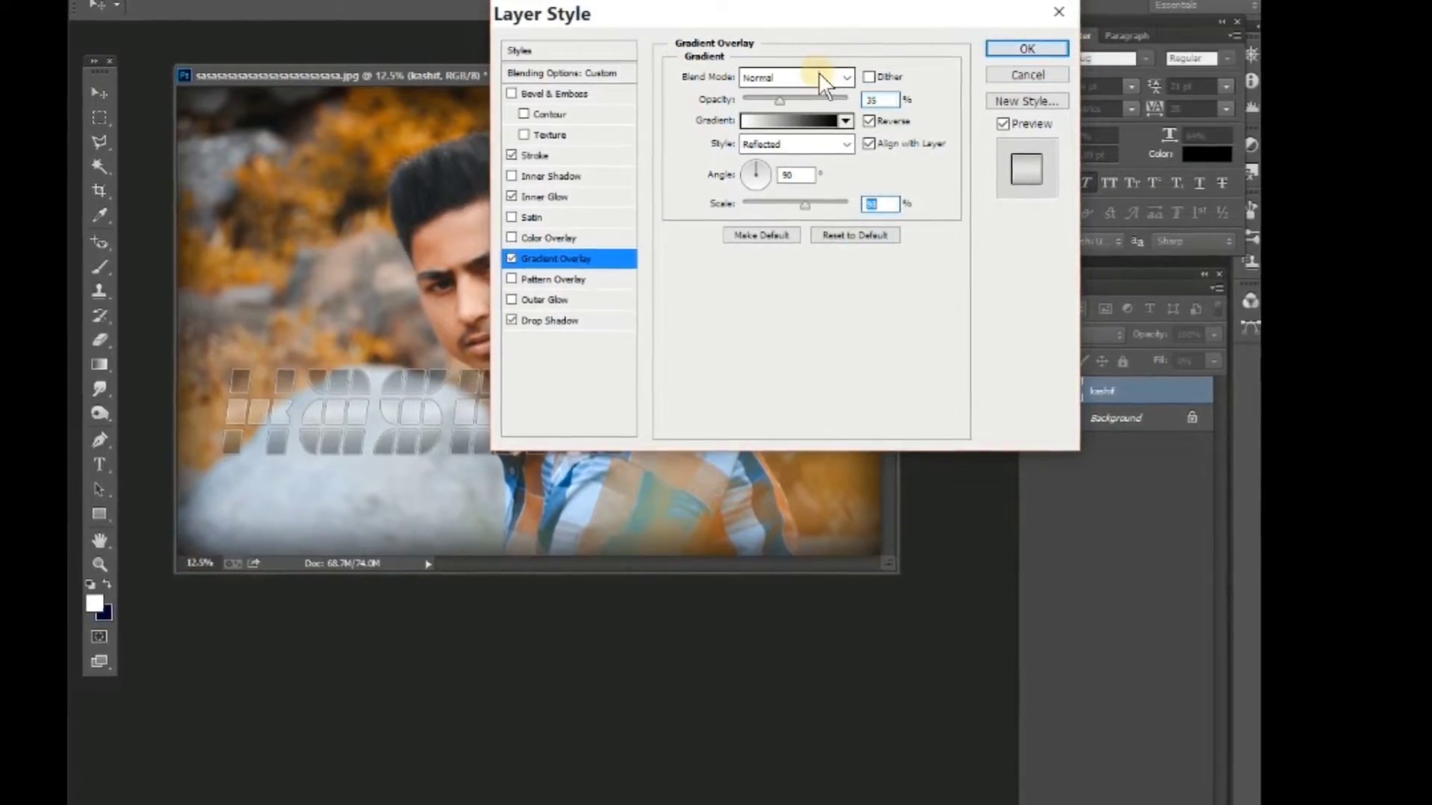
pyautogui.click(823, 80)
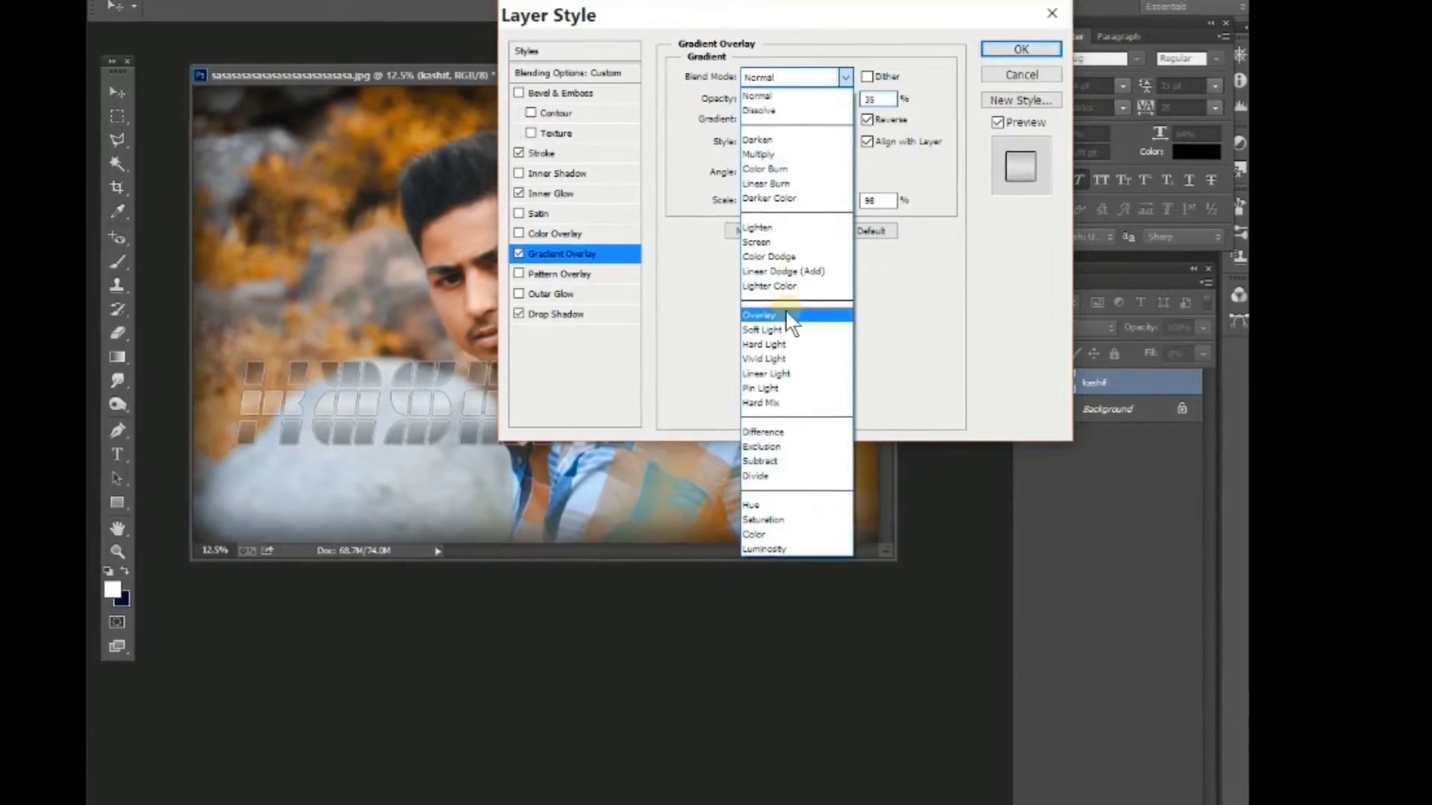
pyautogui.click(768, 313)
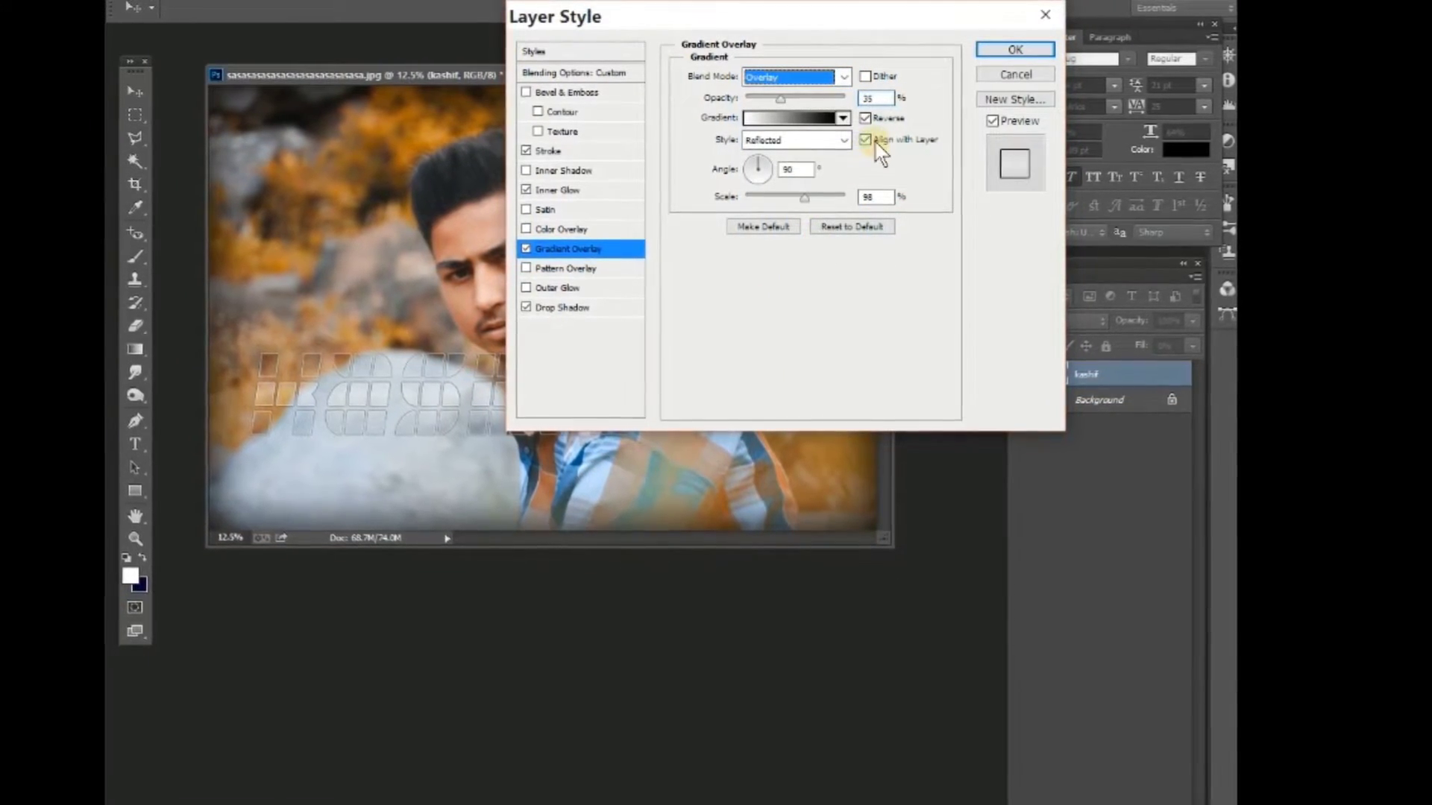
pyautogui.click(998, 50)
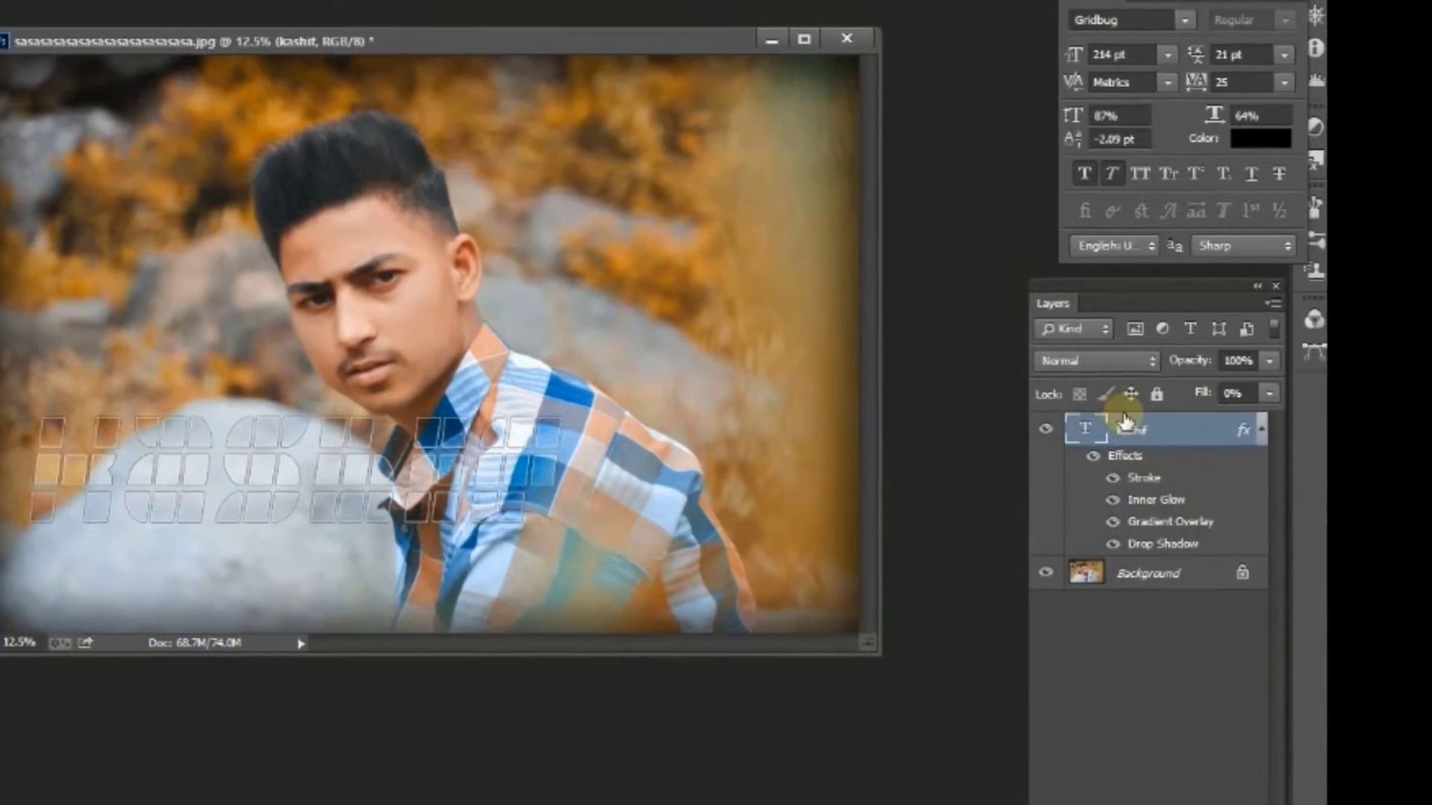
# - Duplicate the kashif layer to create kashif copy
pyautogui.rightClick(1137, 418)
pyautogui.click(505, 119)
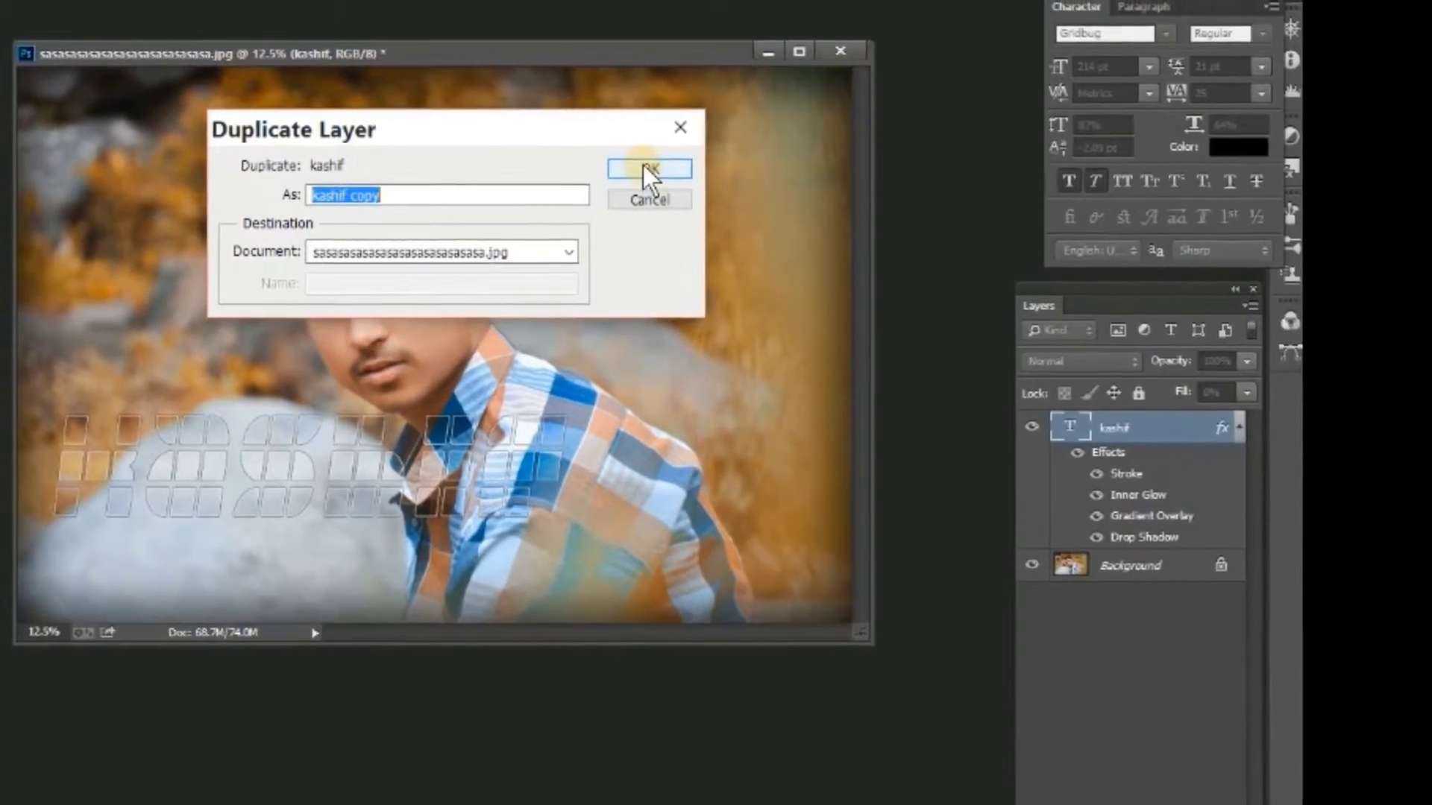
pyautogui.click(640, 168)
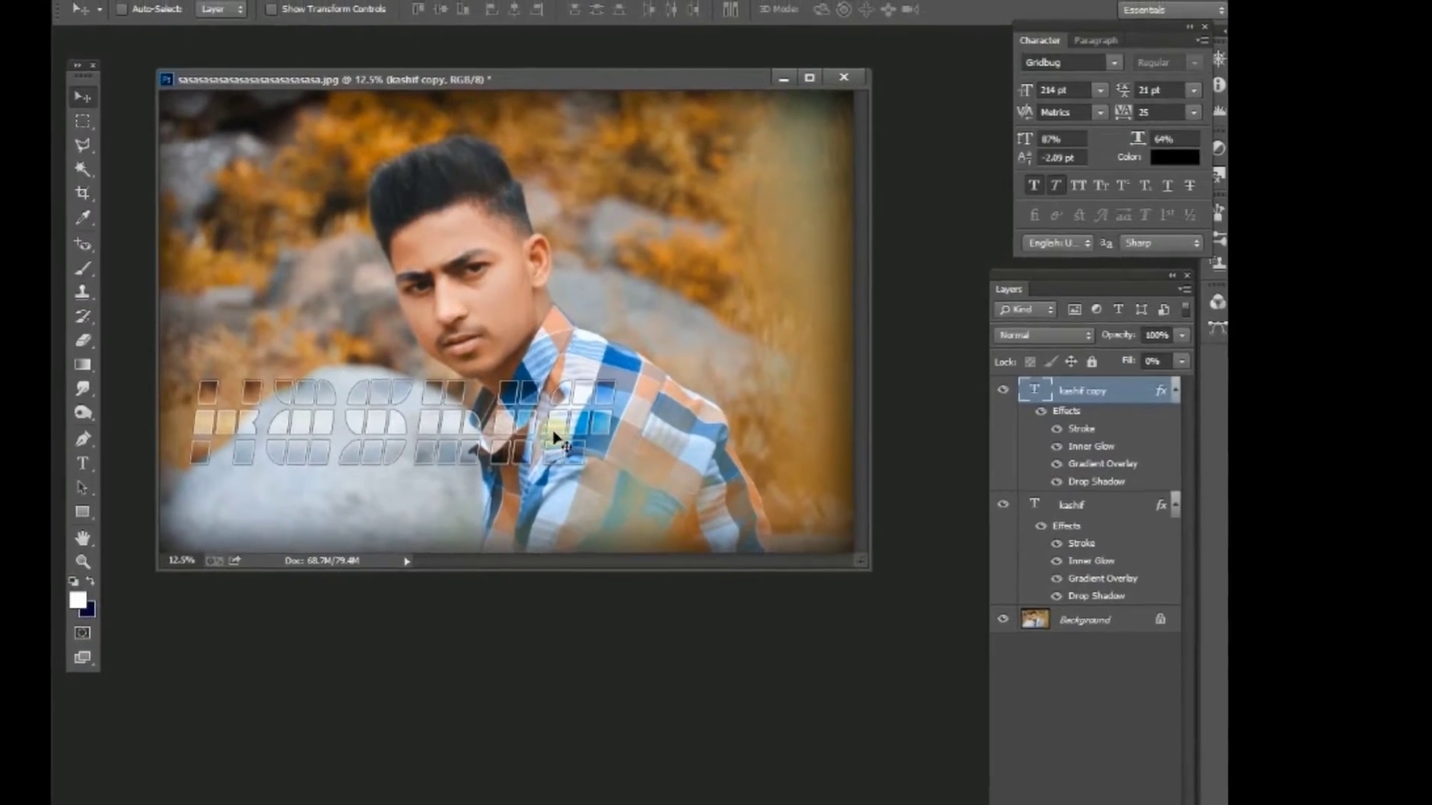
pyautogui.moveTo(572, 408); pyautogui.dragTo(572, 409)
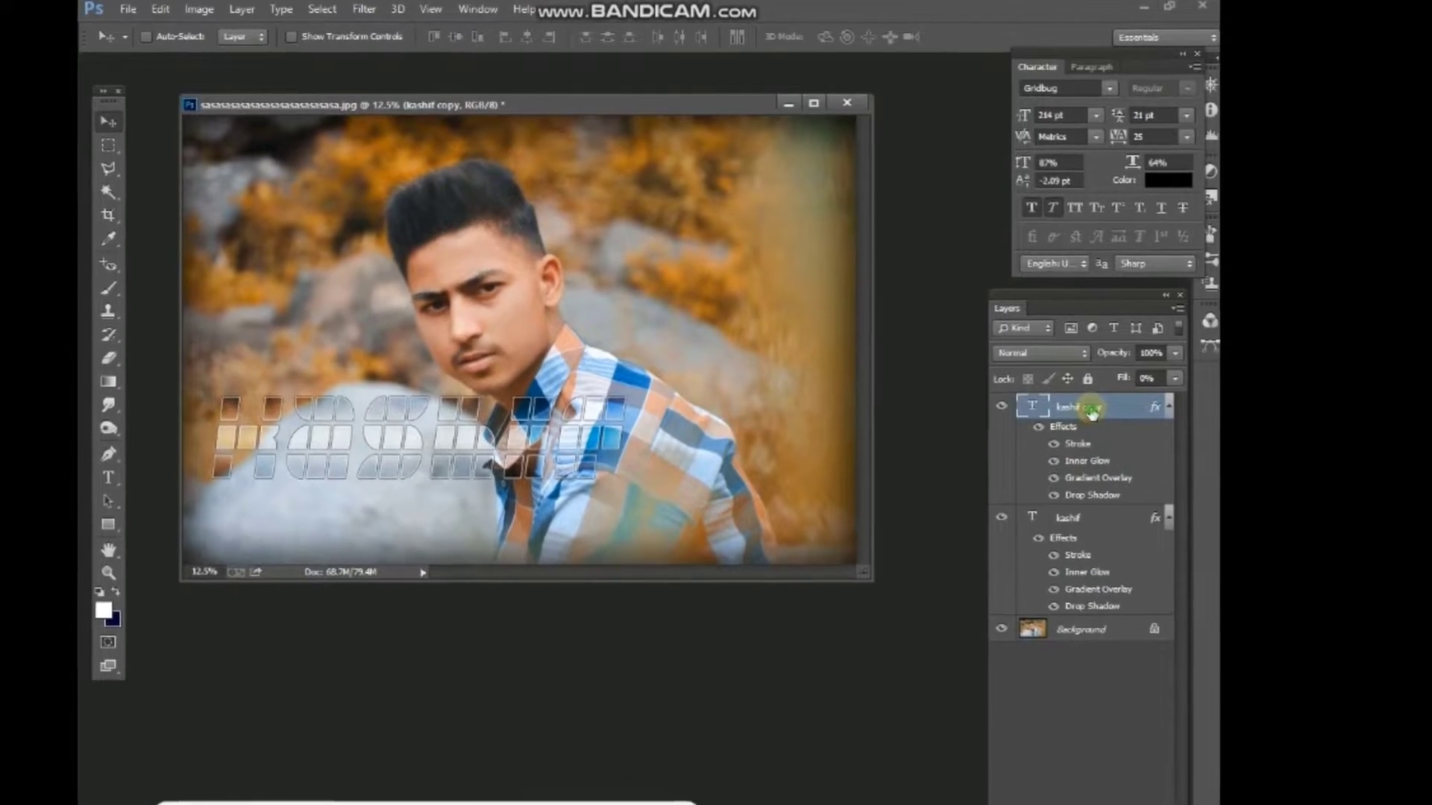
# - Duplicate kashif copy to create kashif copy 2
pyautogui.rightClick(1091, 412)
pyautogui.click(463, 654)
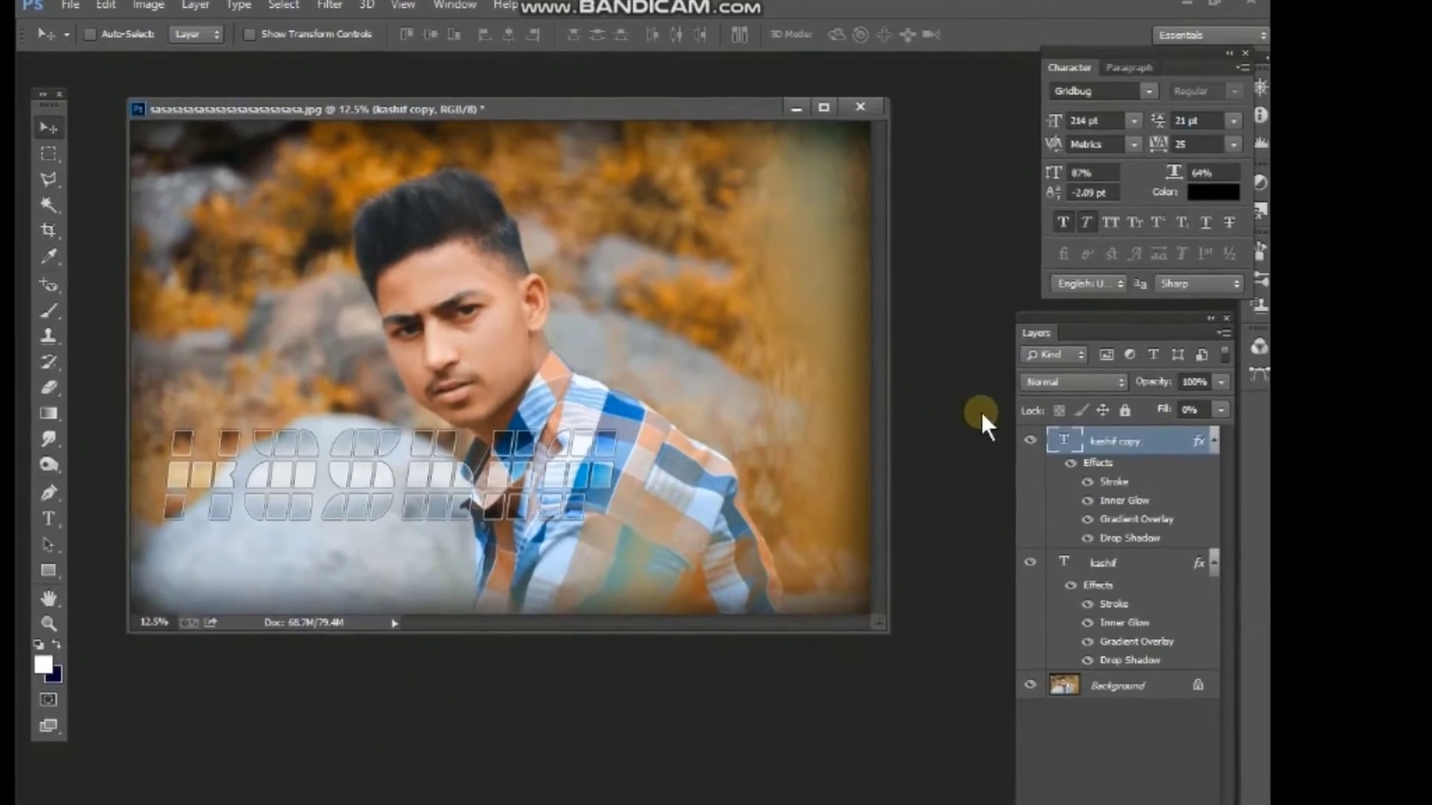
pyautogui.rightClick(1090, 441)
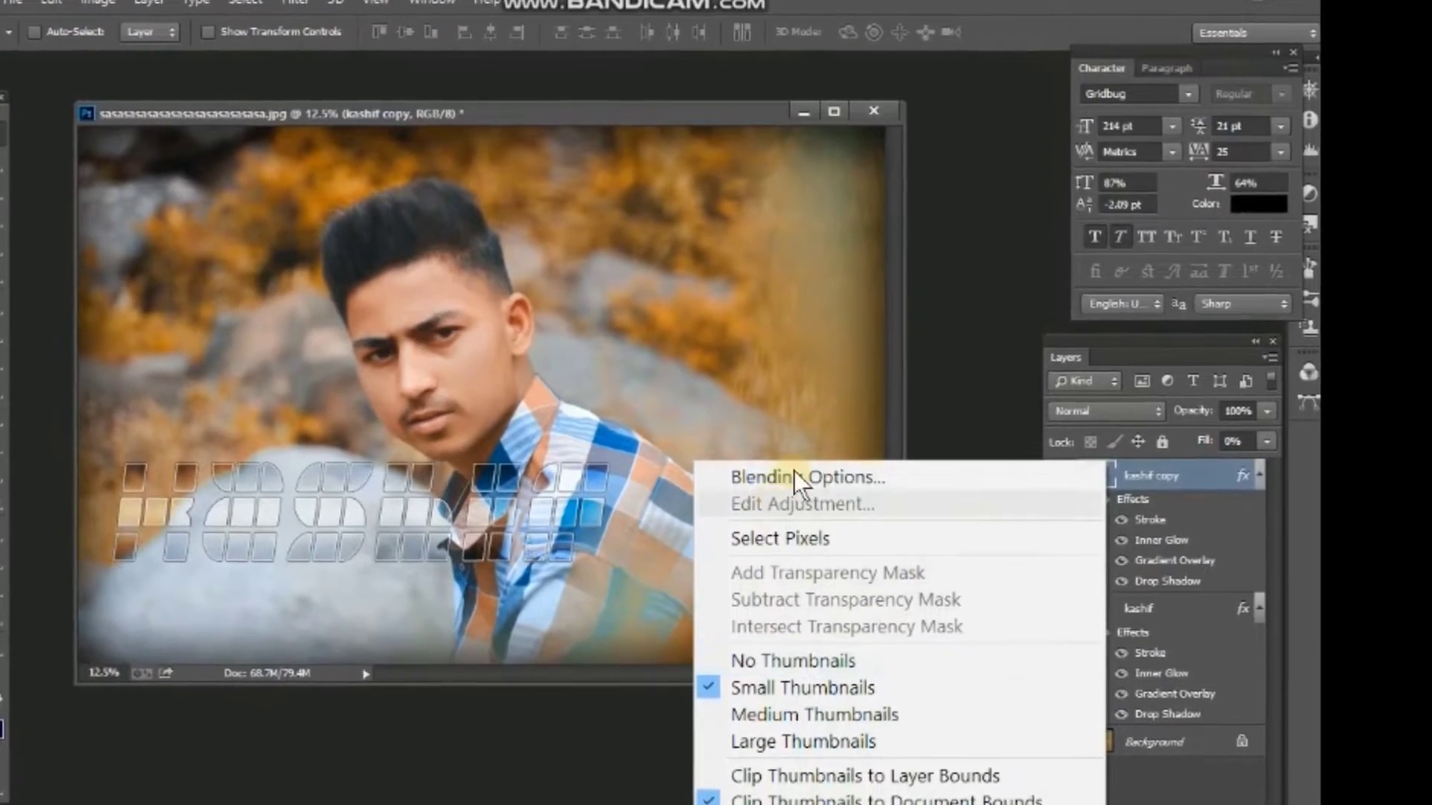
pyautogui.click(586, 745)
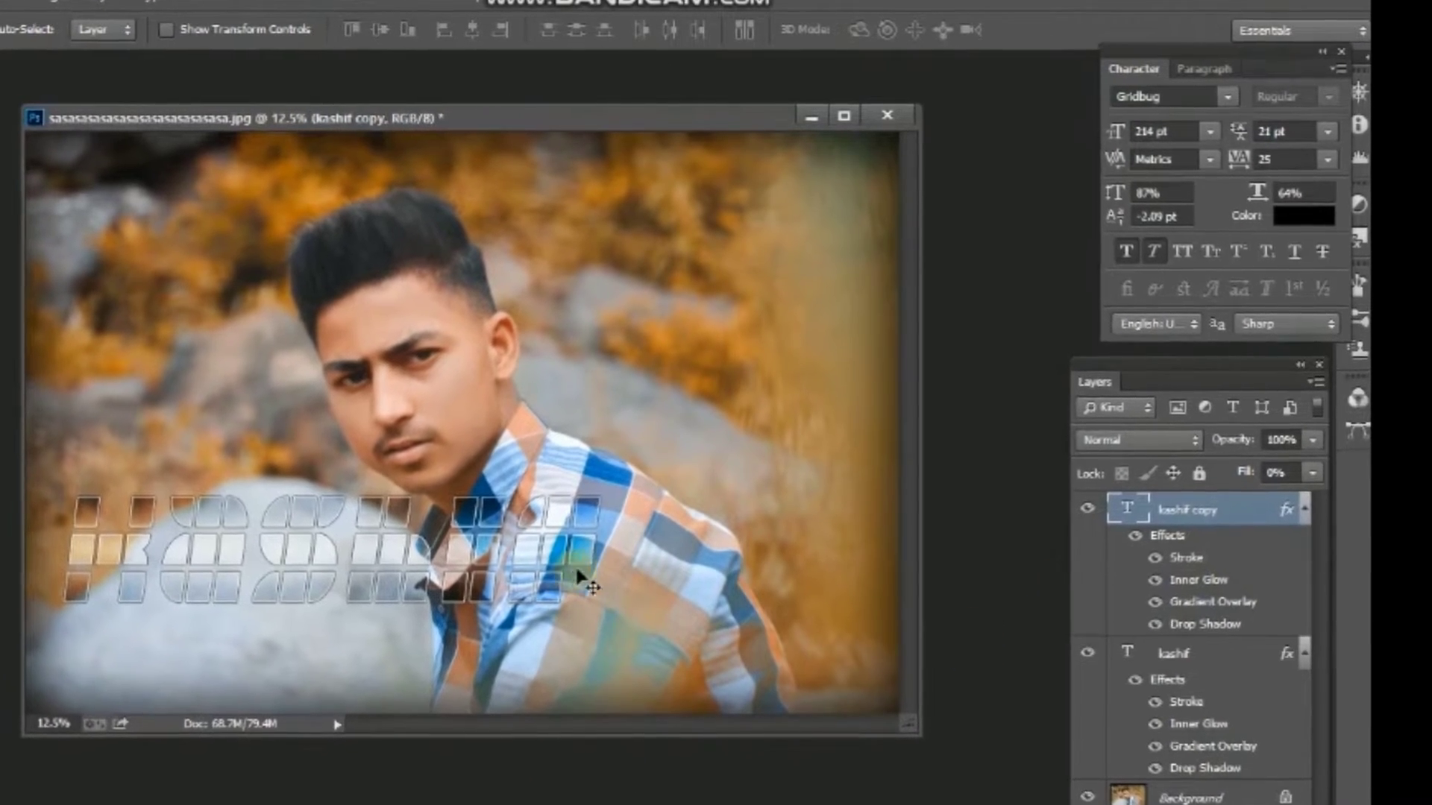
pyautogui.rightClick(1159, 505)
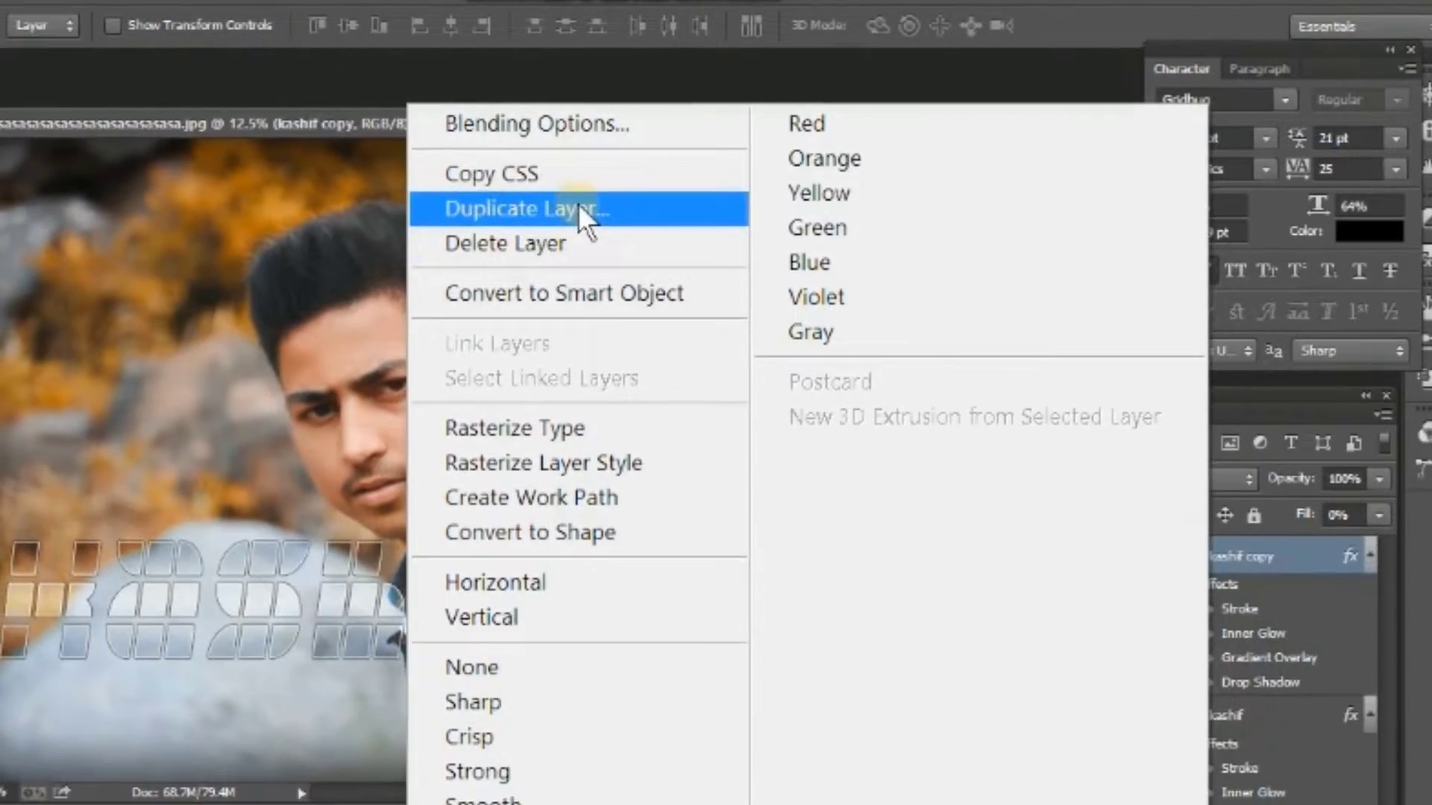
pyautogui.click(579, 205)
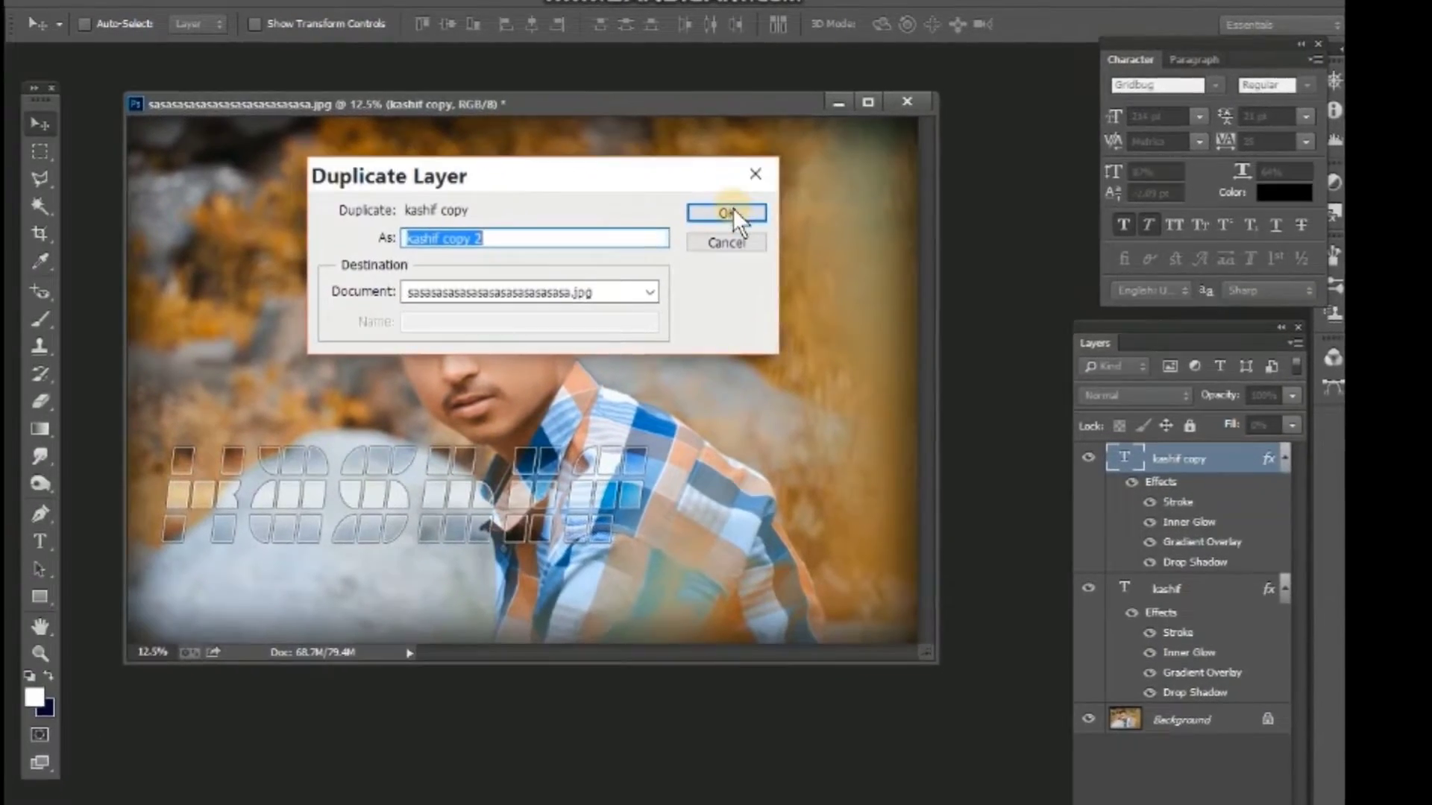
pyautogui.click(695, 246)
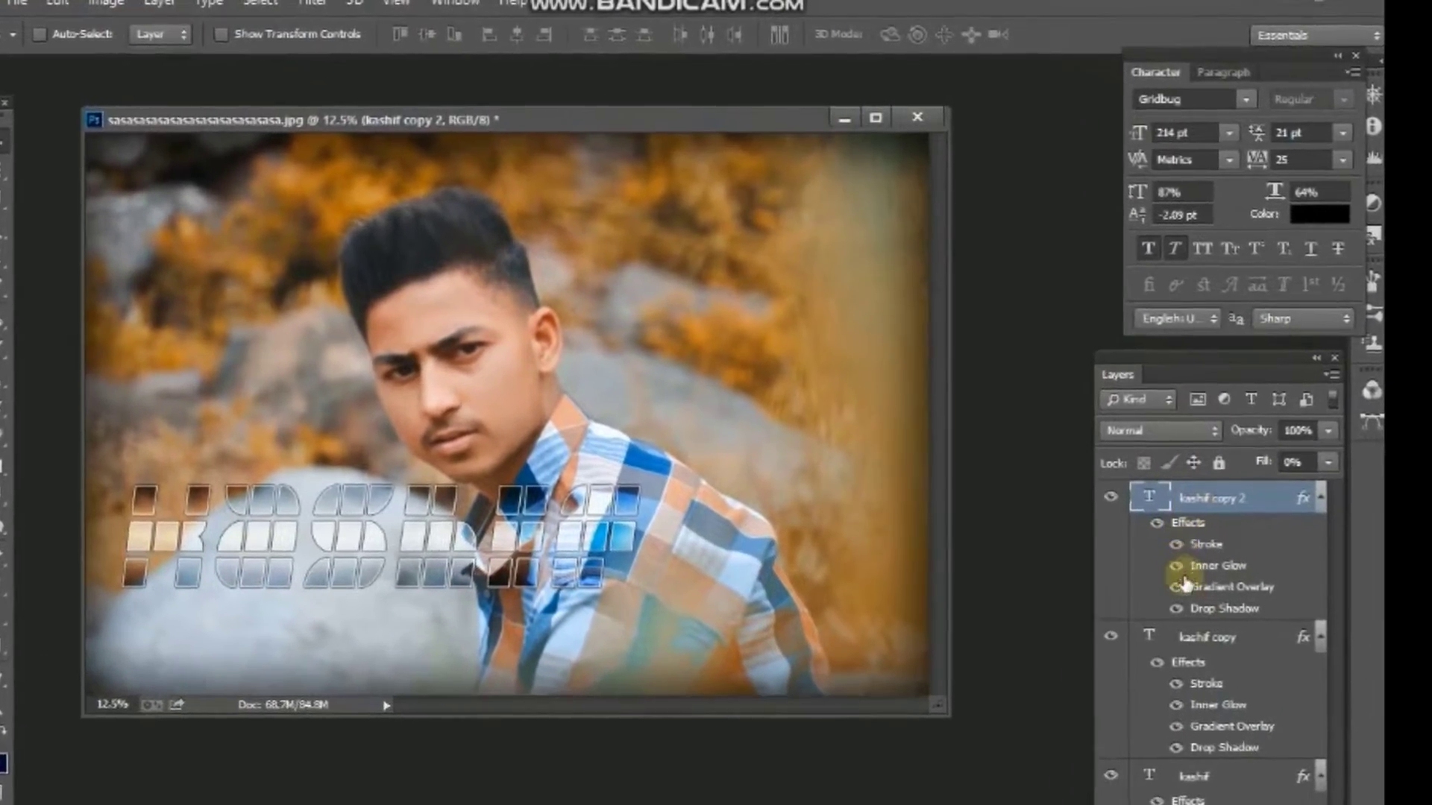
# - Switch kashif copy 2's gradient overlay to the Copper gradient
pyautogui.rightClick(1260, 498)
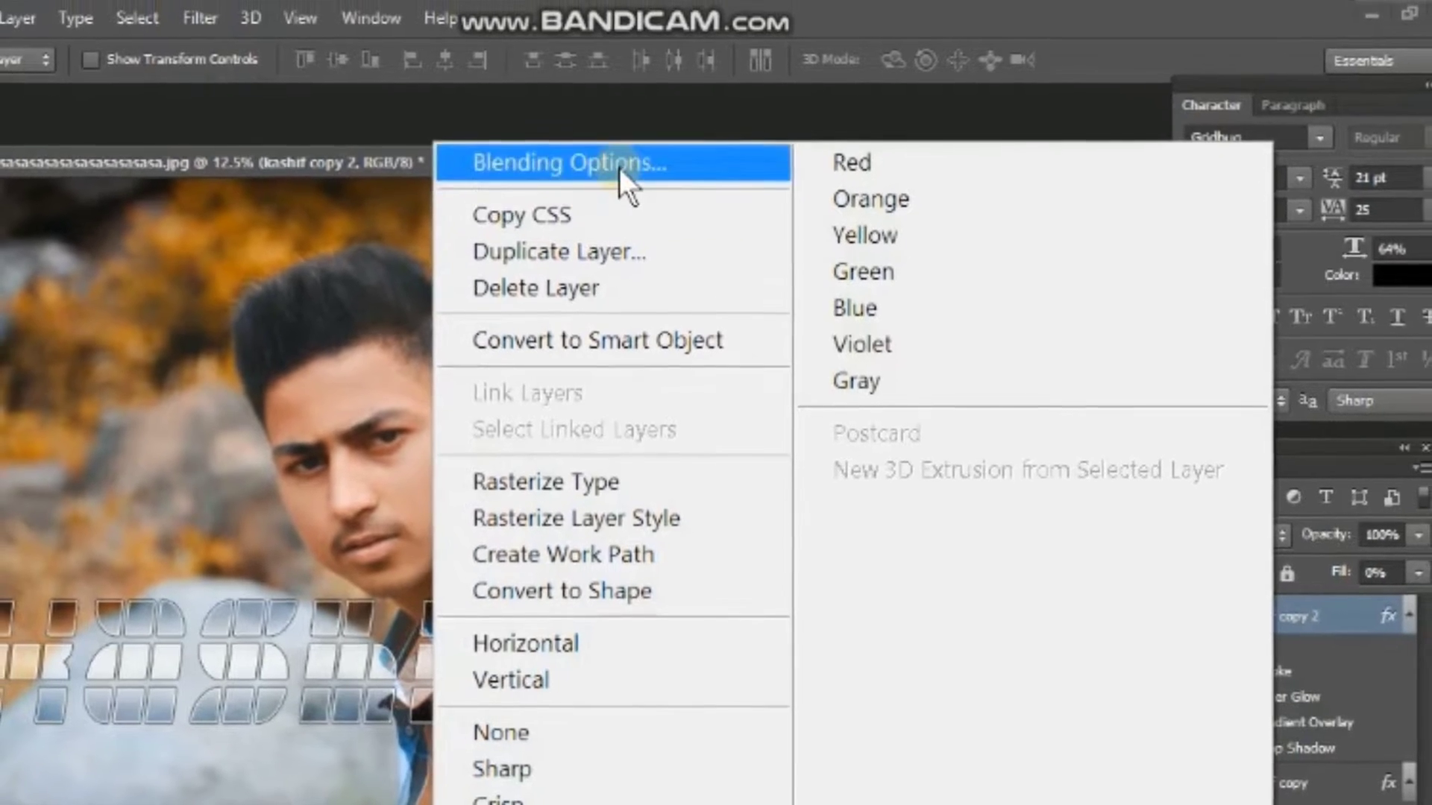
pyautogui.click(620, 165)
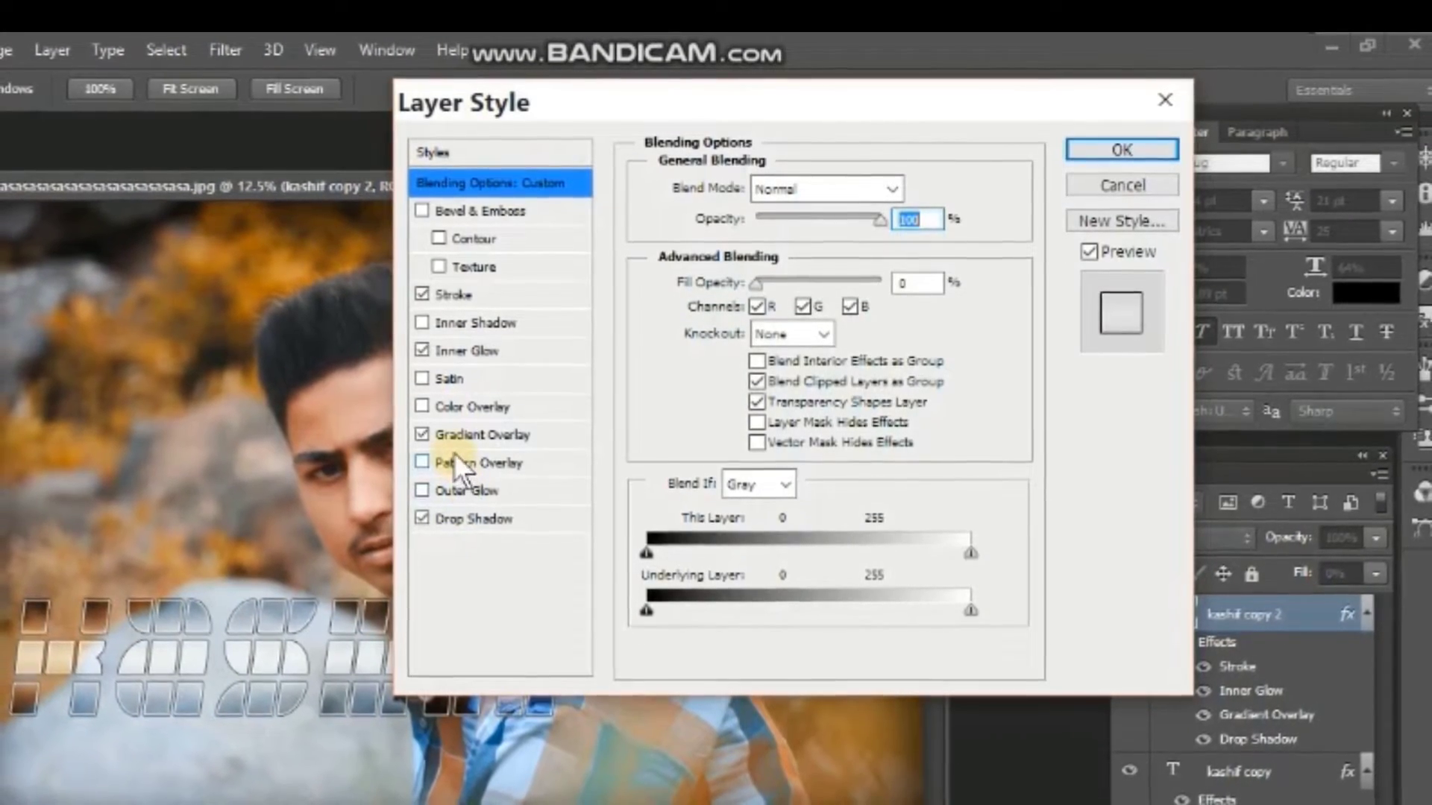
pyautogui.click(443, 435)
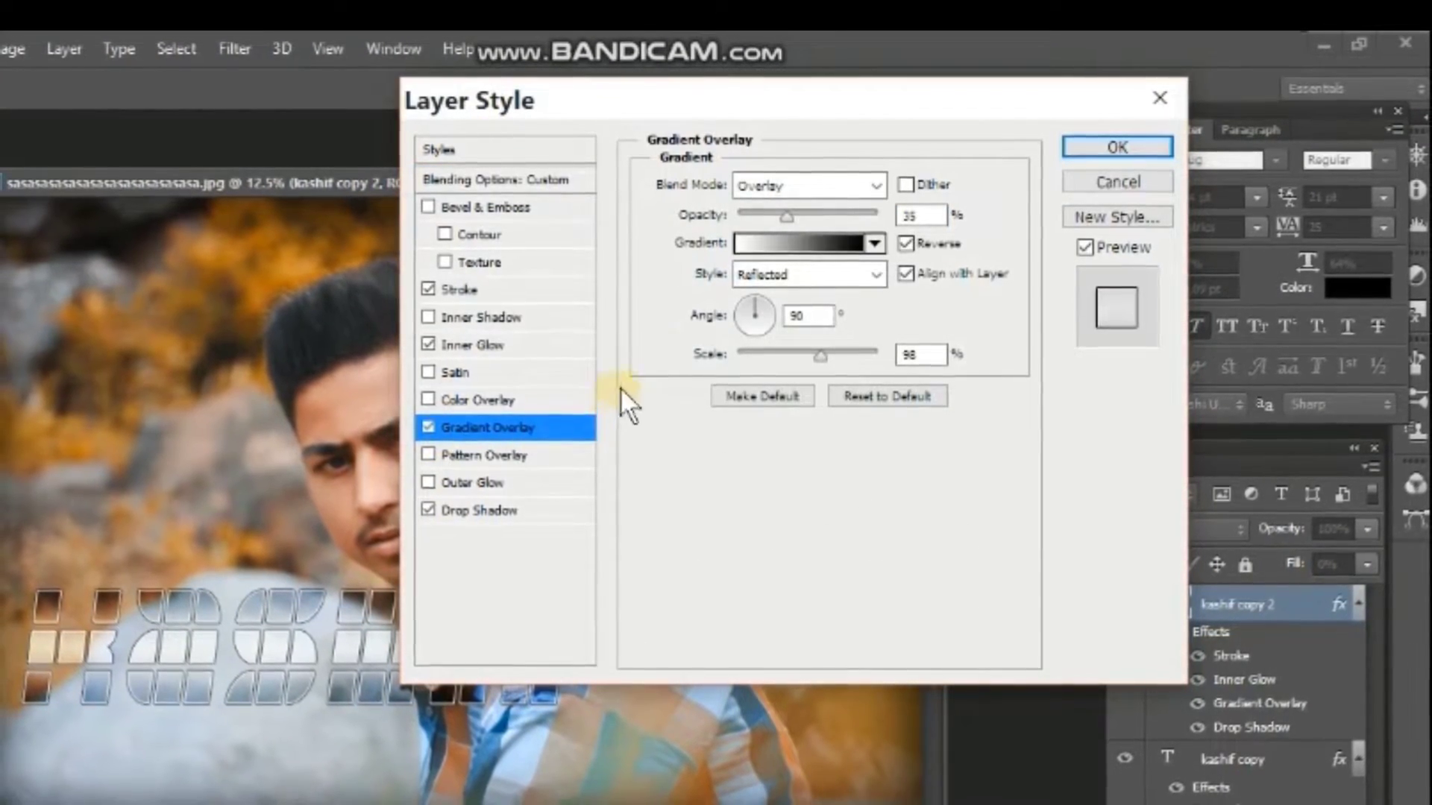
pyautogui.click(862, 237)
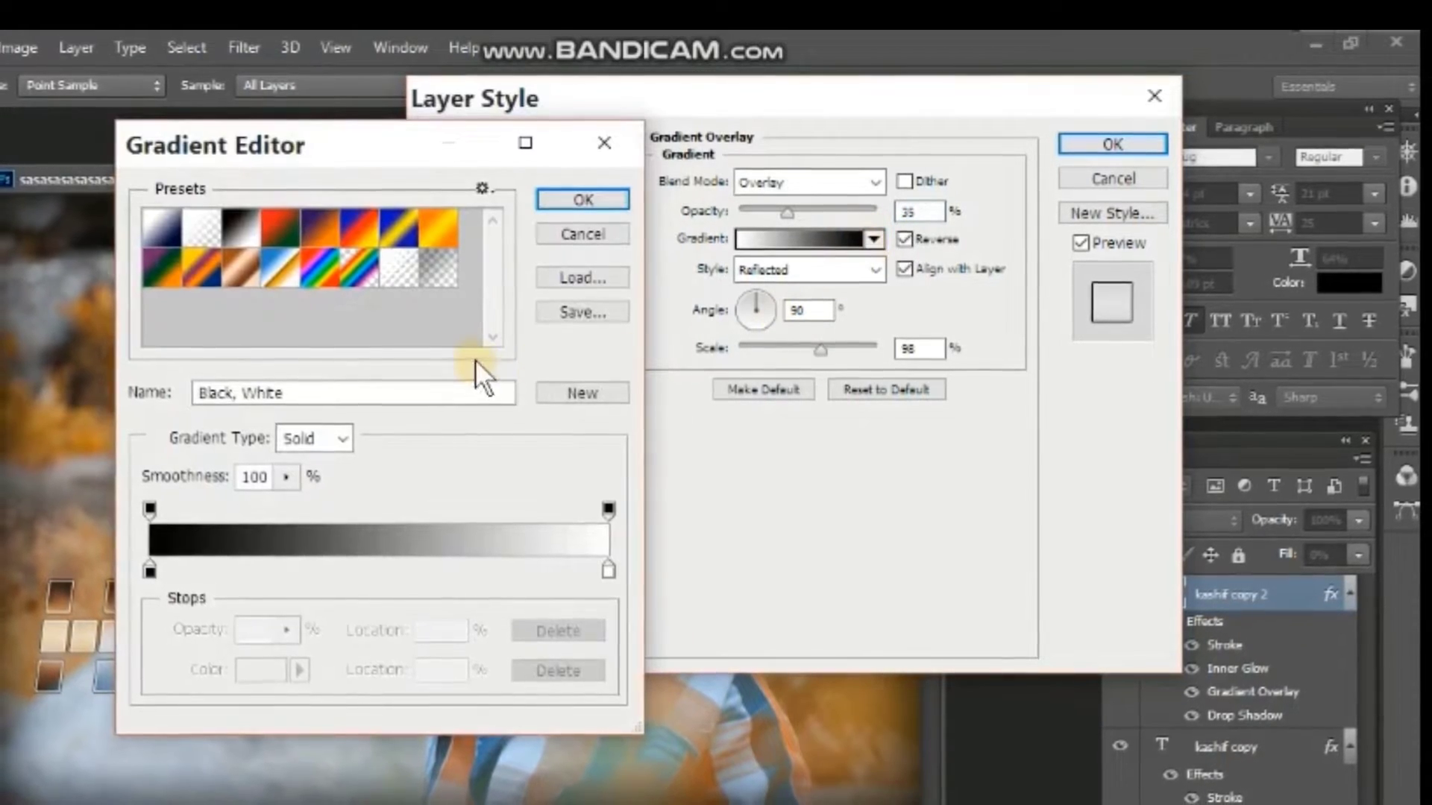
pyautogui.click(241, 274)
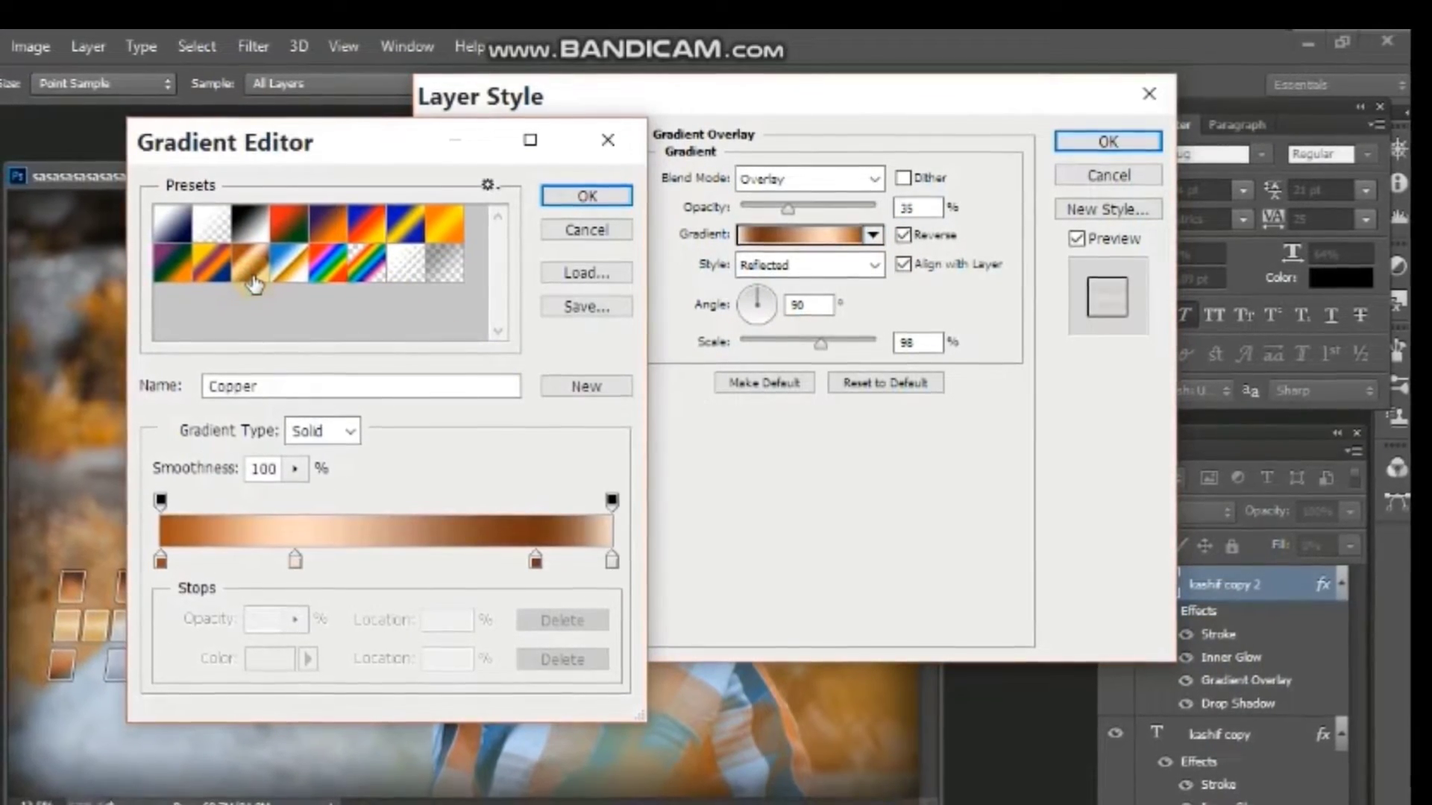
pyautogui.moveTo(508, 131); pyautogui.dragTo(814, 180)
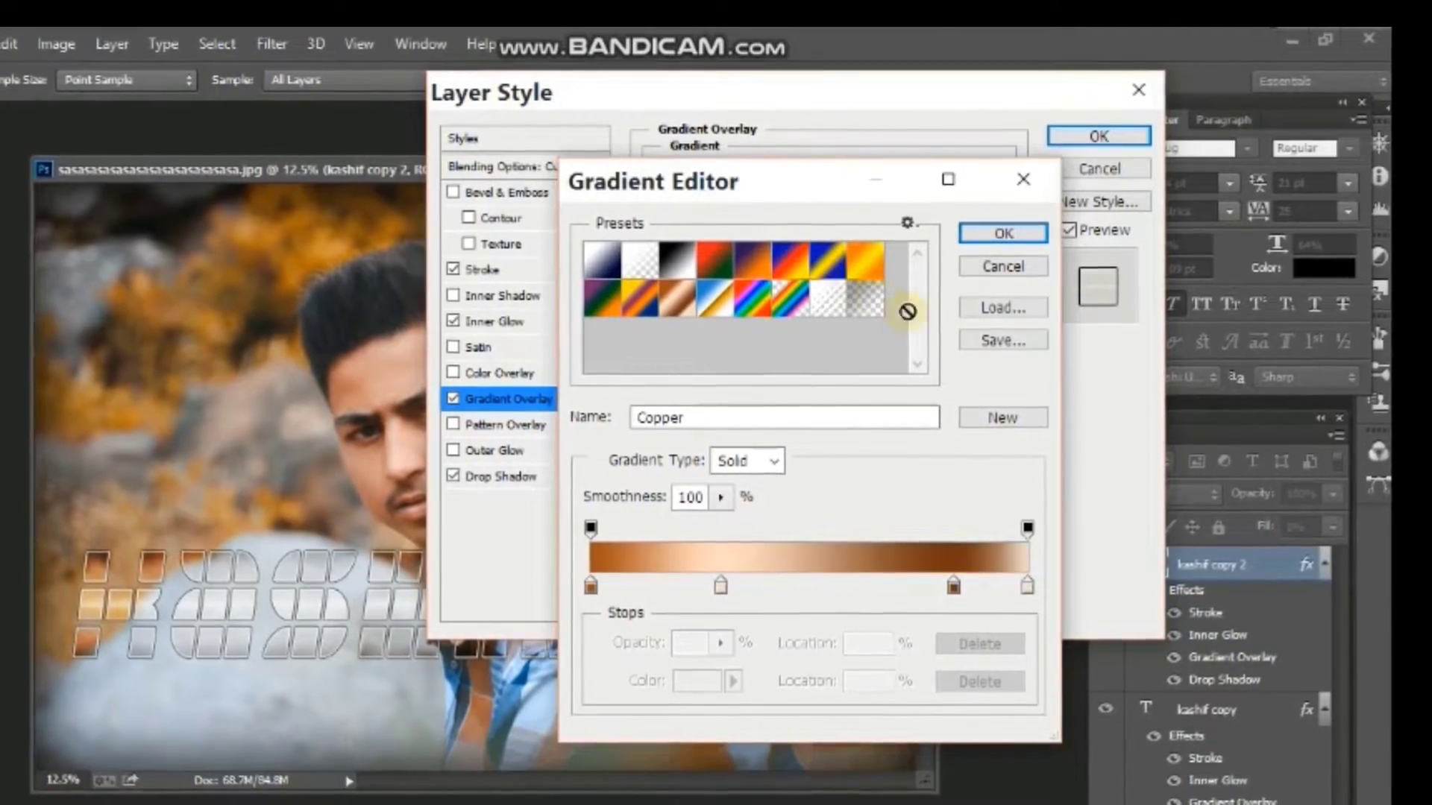
pyautogui.click(1000, 233)
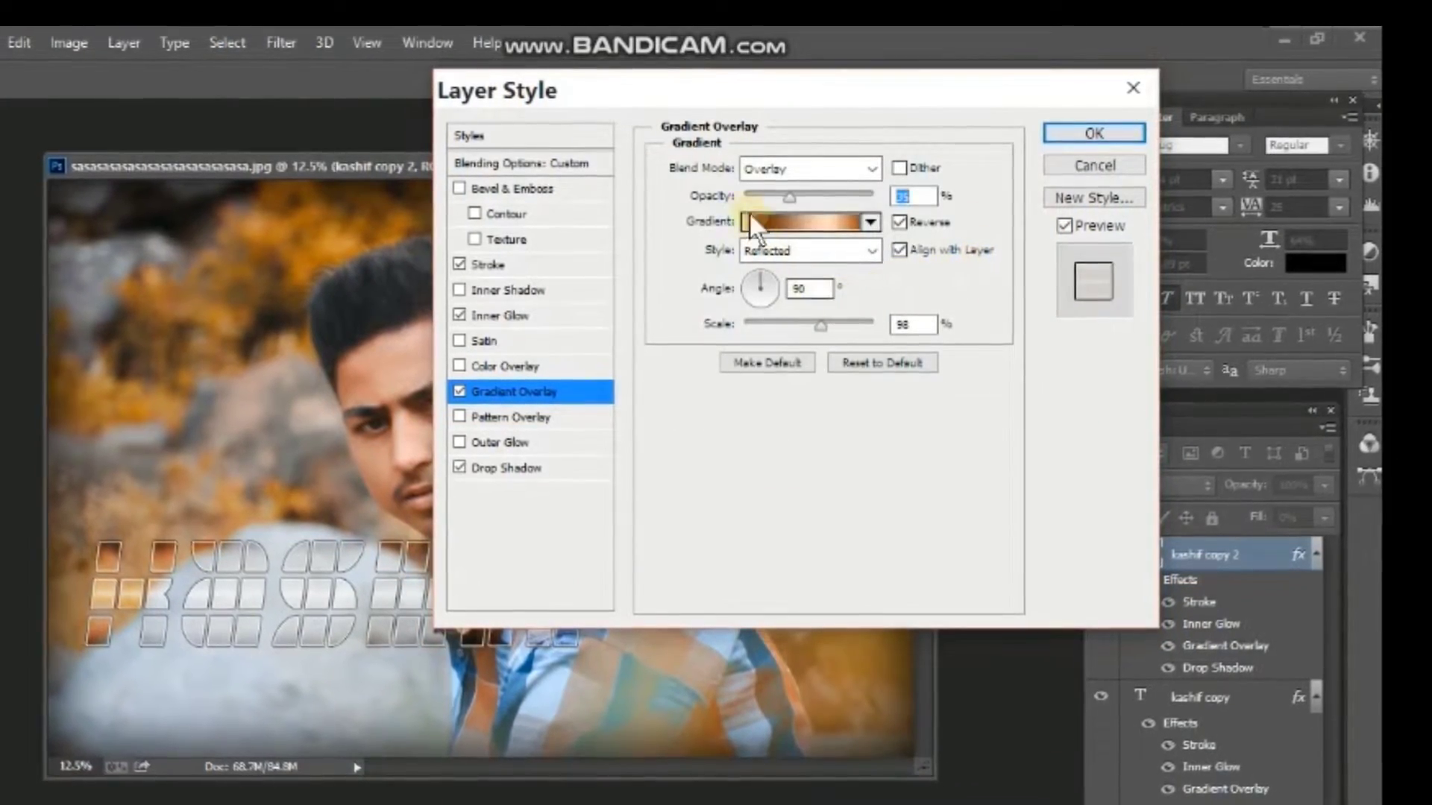
# - Set the copper gradient overlay to 43% opacity and 95% scale
pyautogui.moveTo(739, 95); pyautogui.dragTo(833, 52)
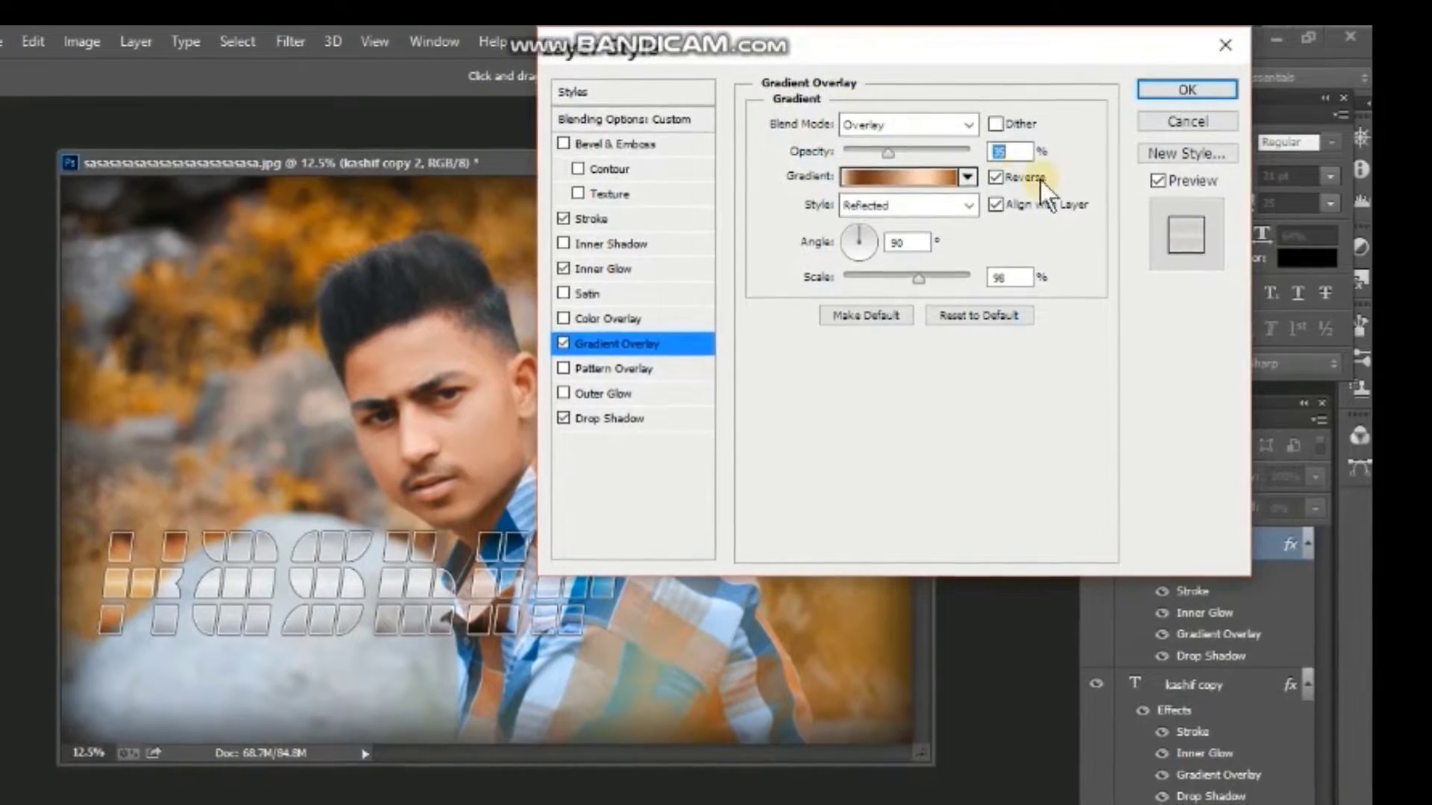
pyautogui.moveTo(890, 149)
pyautogui.mouseDown()
pyautogui.moveTo(844, 156)
pyautogui.moveTo(964, 160)
pyautogui.moveTo(870, 162)
pyautogui.mouseUp()
pyautogui.press('Up')
pyautogui.press('Up')
pyautogui.press('Up')
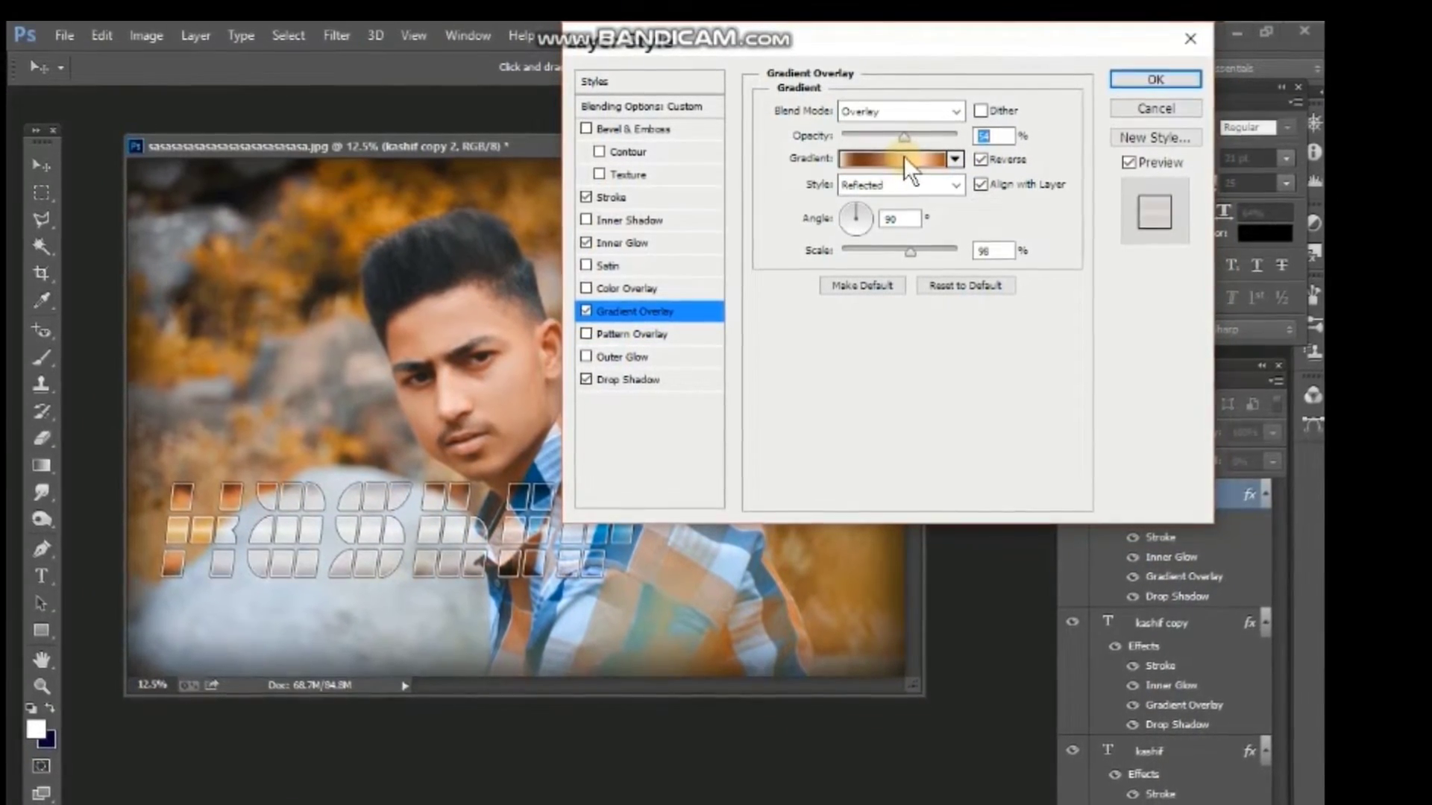
pyautogui.press('Down')
pyautogui.press('Down')
pyautogui.press('Down')
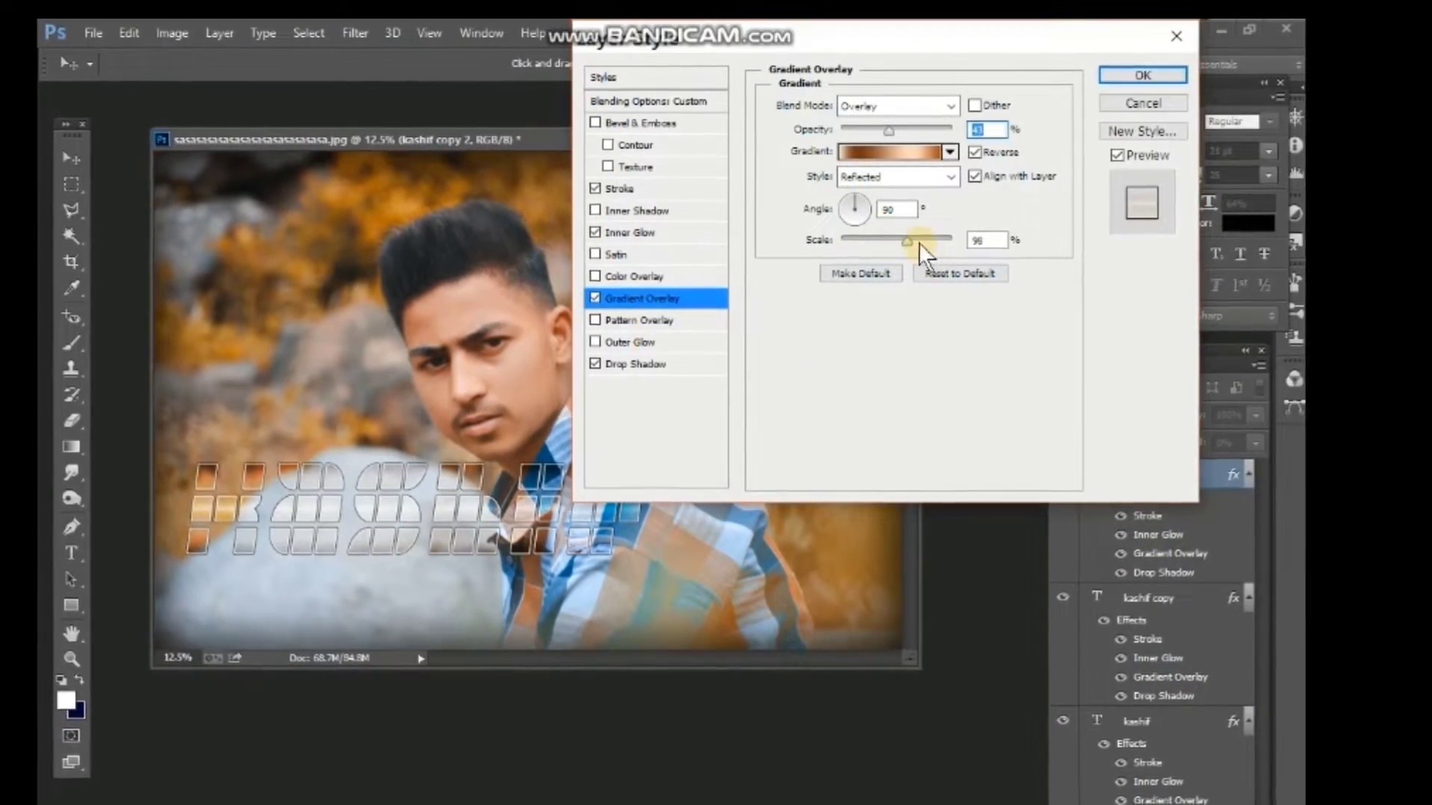
pyautogui.moveTo(906, 241)
pyautogui.mouseDown()
pyautogui.moveTo(928, 240)
pyautogui.moveTo(894, 228)
pyautogui.mouseUp()
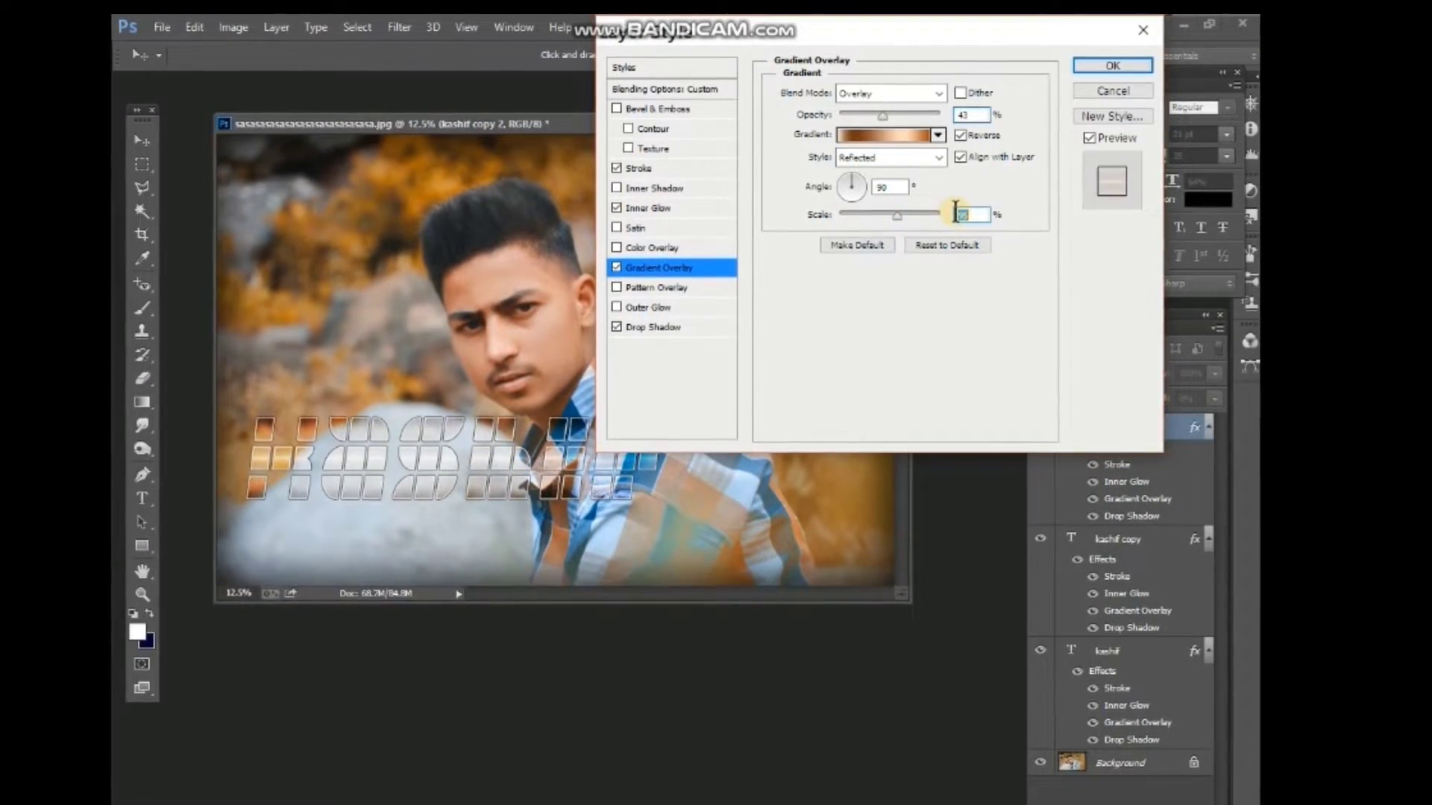
pyautogui.write('95')
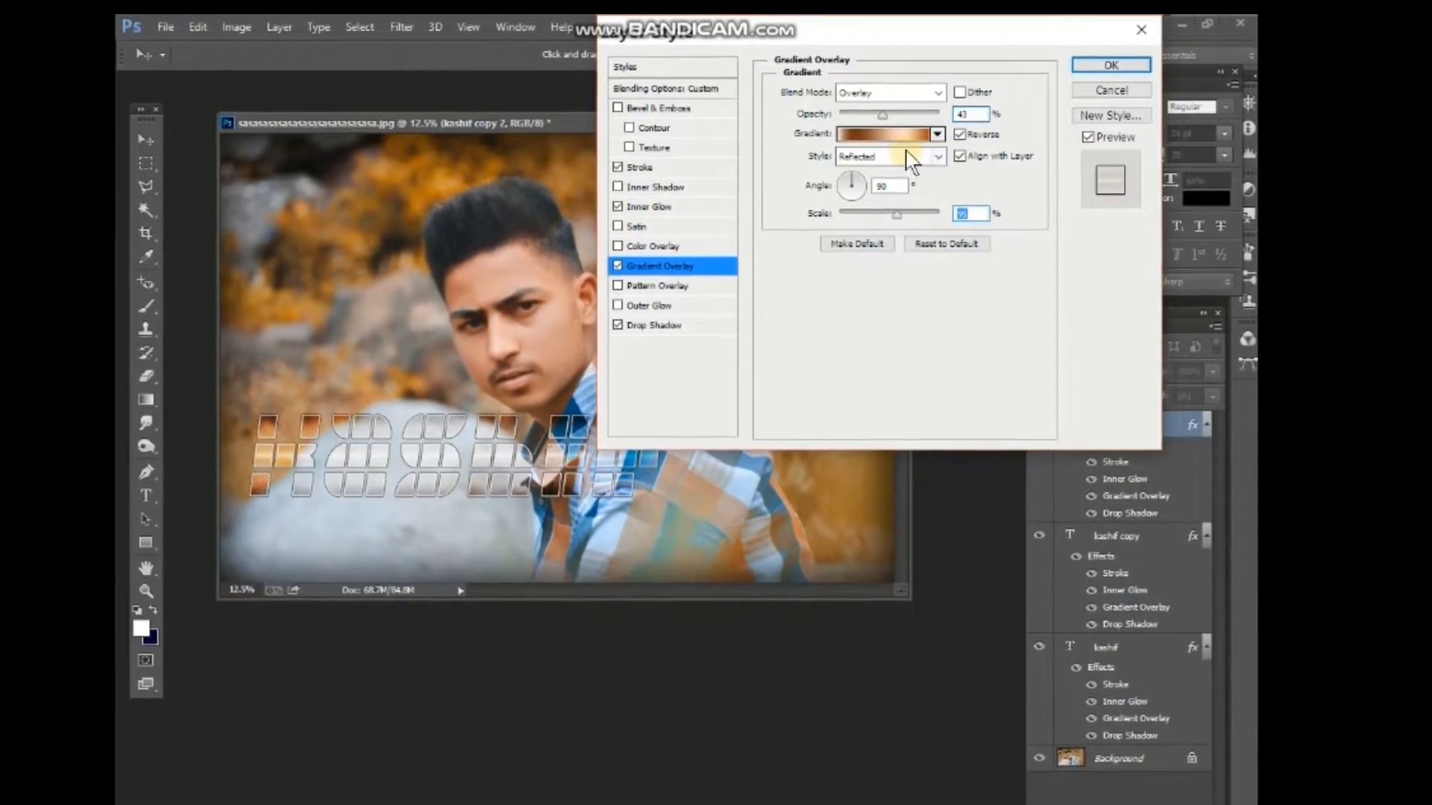
pyautogui.click(1096, 65)
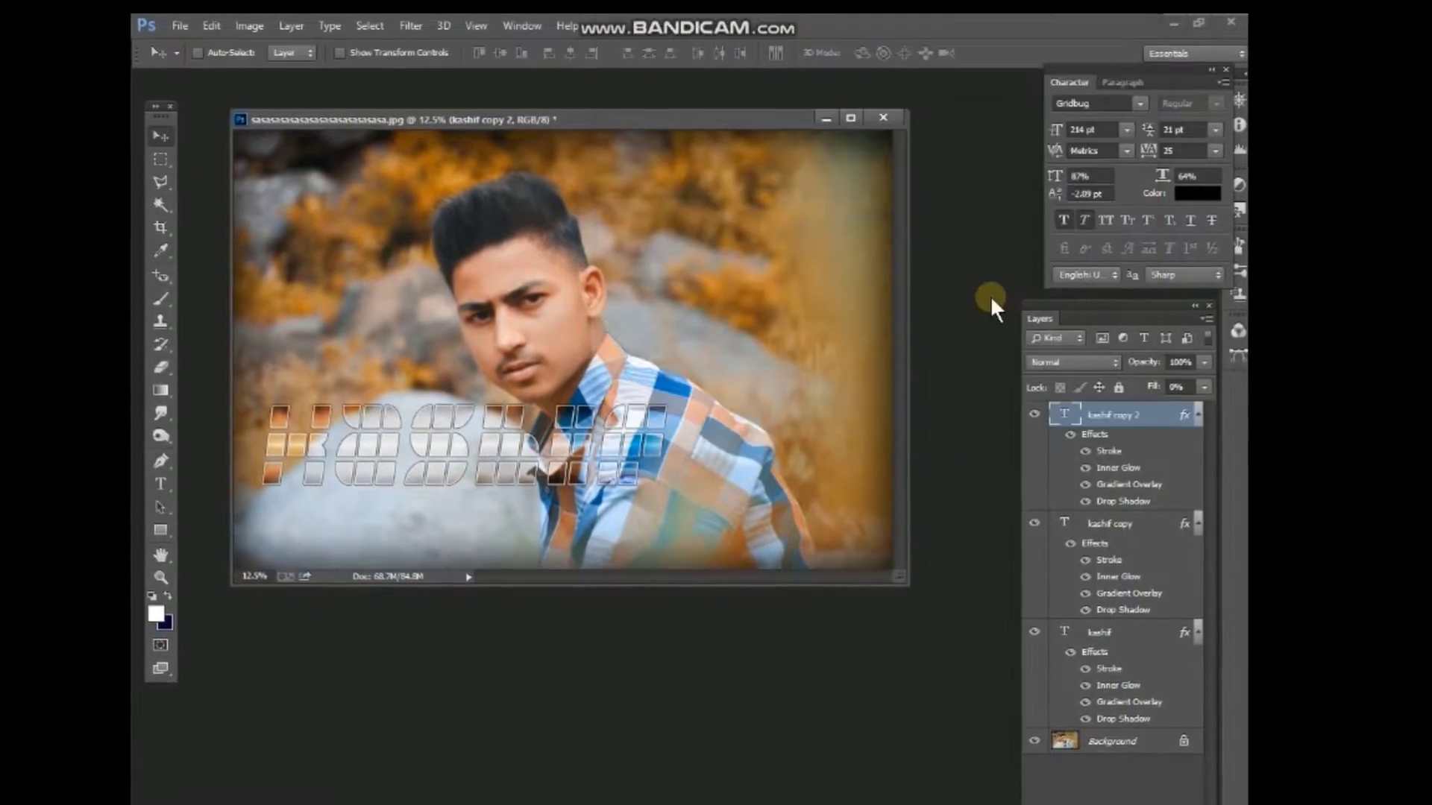
# - Duplicate kashif copy 2 into kashif copy 3 and add an empty Layer 1 on top
pyautogui.rightClick(1132, 404)
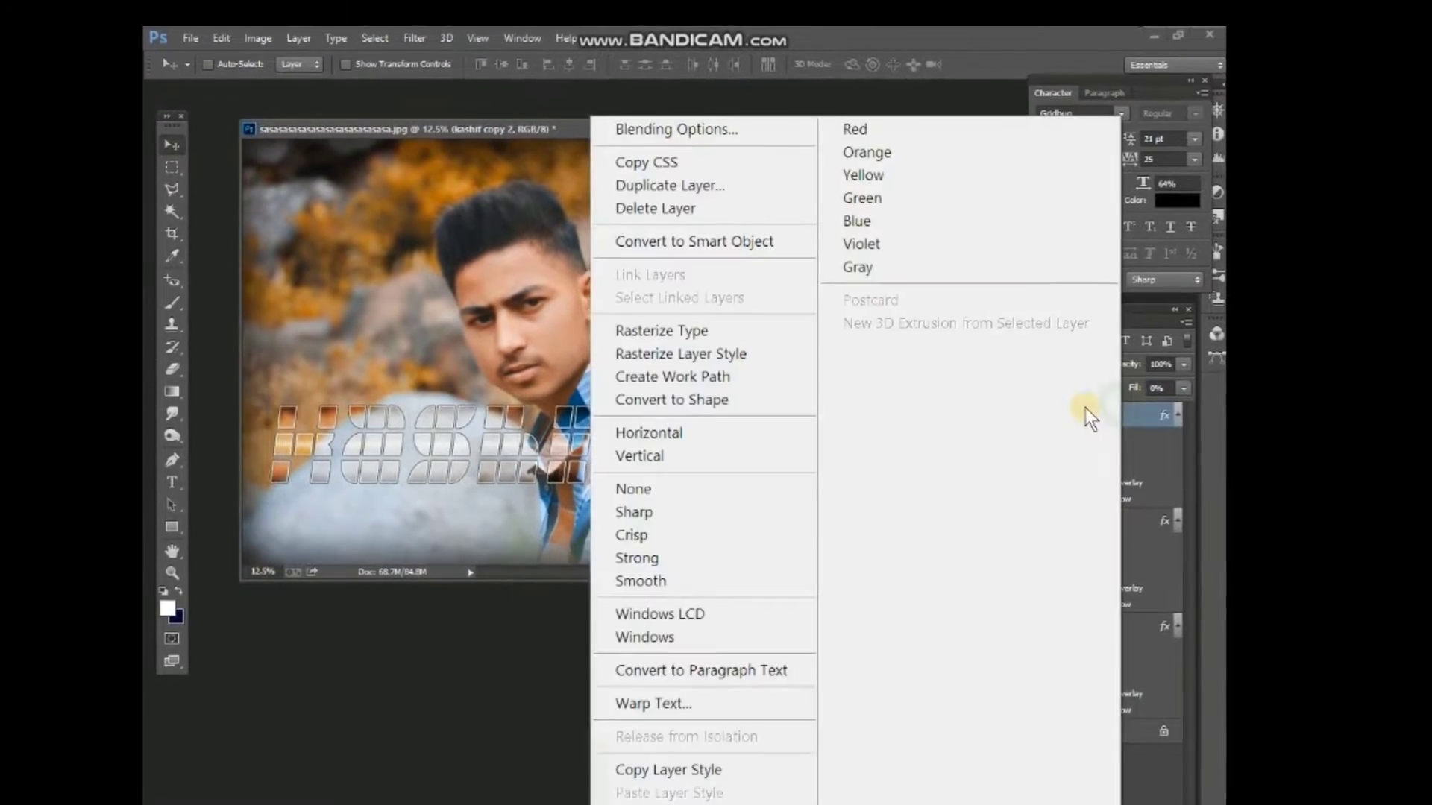
pyautogui.click(686, 198)
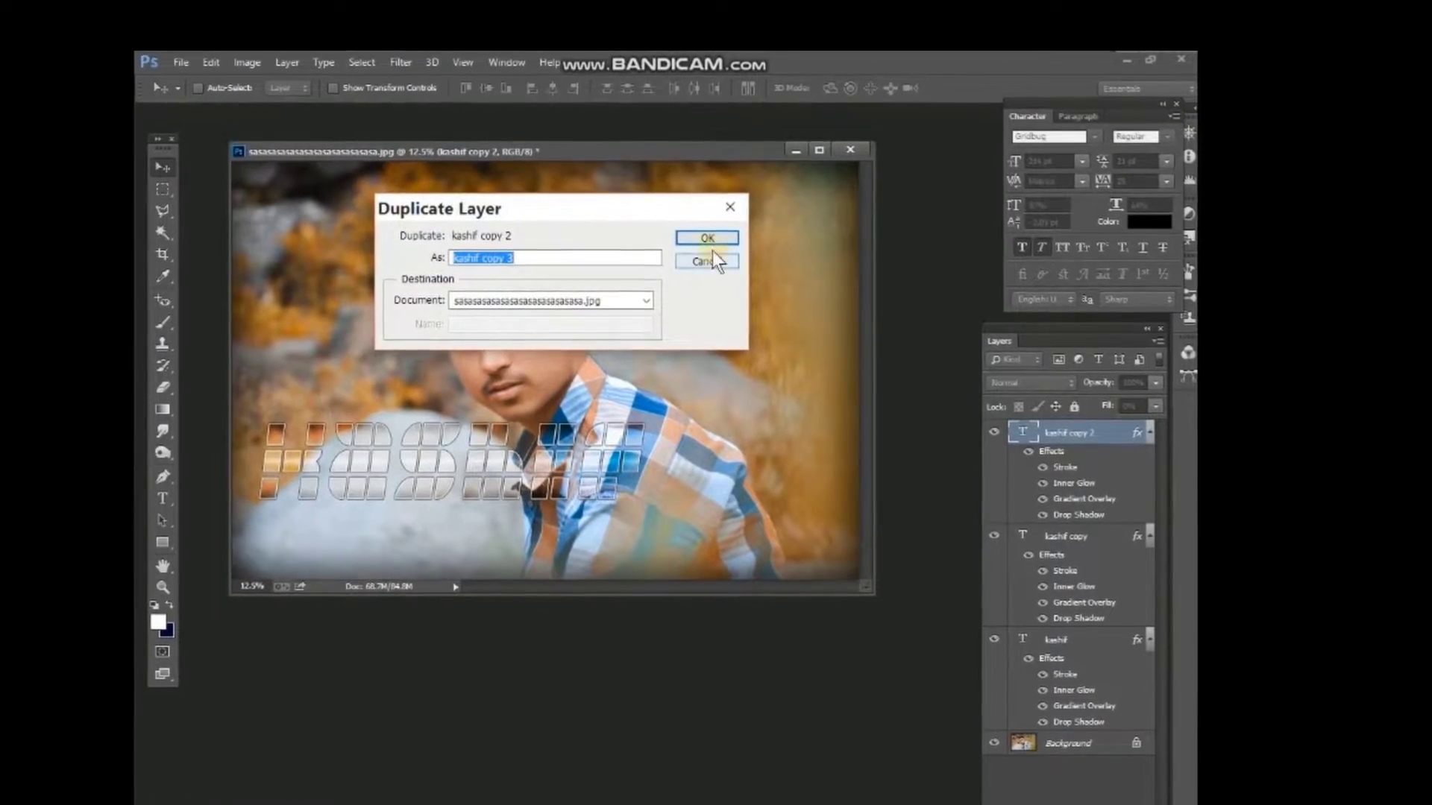
pyautogui.click(711, 236)
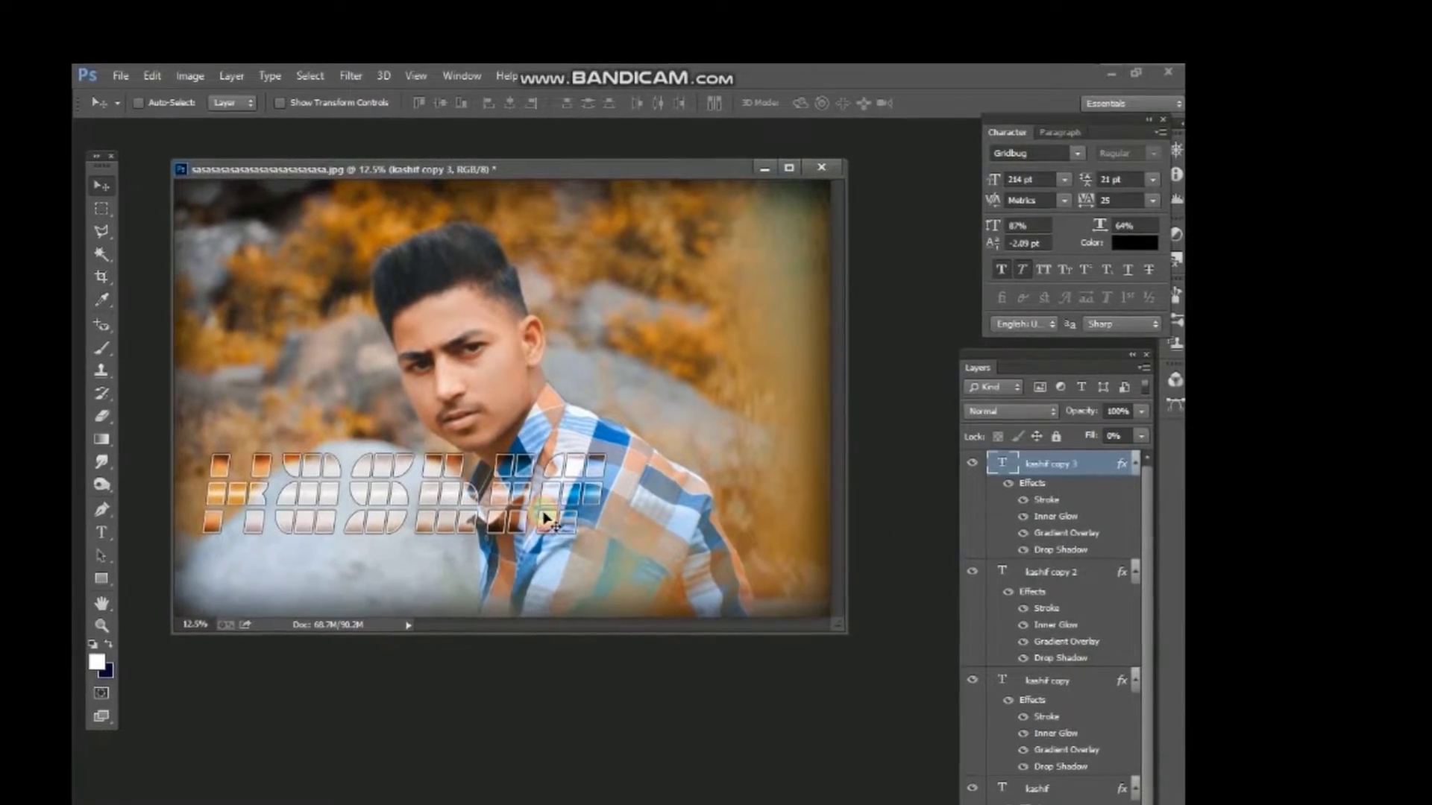
pyautogui.click(550, 515)
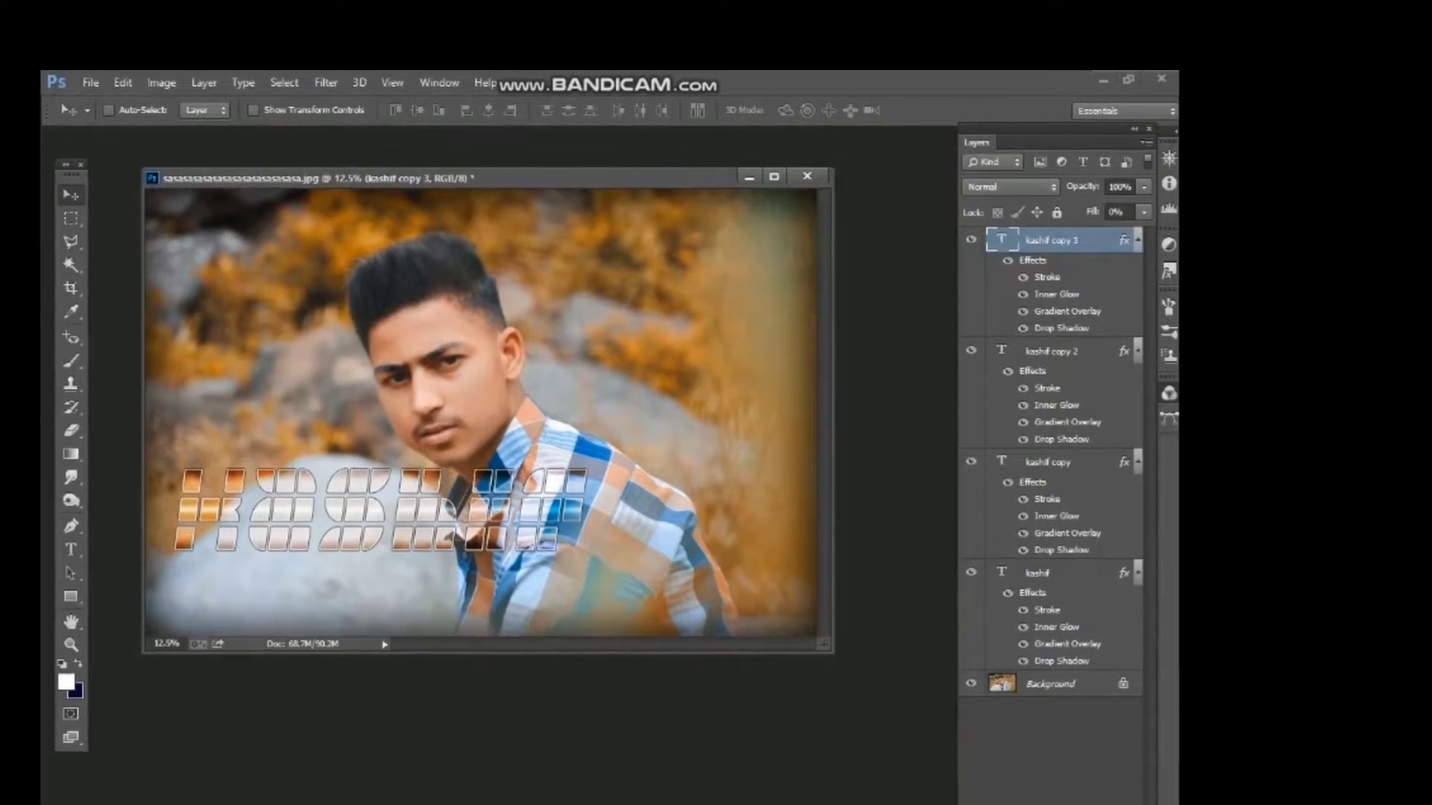
pyautogui.hotkey('ctrl', 'shift', 'alt', 'n')
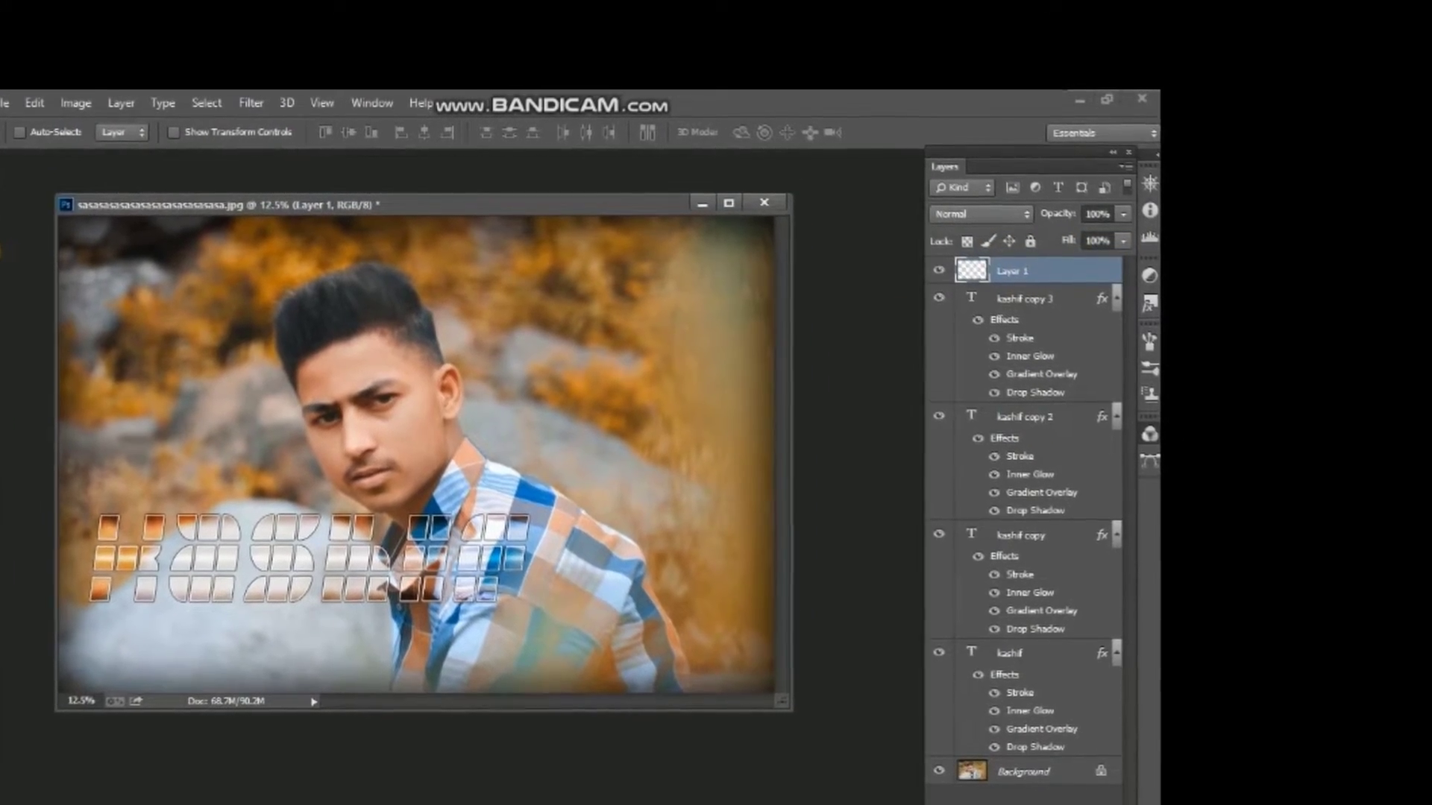
# - Select a thin full-height strip at the photo's left edge, brush it white, then deselect
pyautogui.click(2, 269)
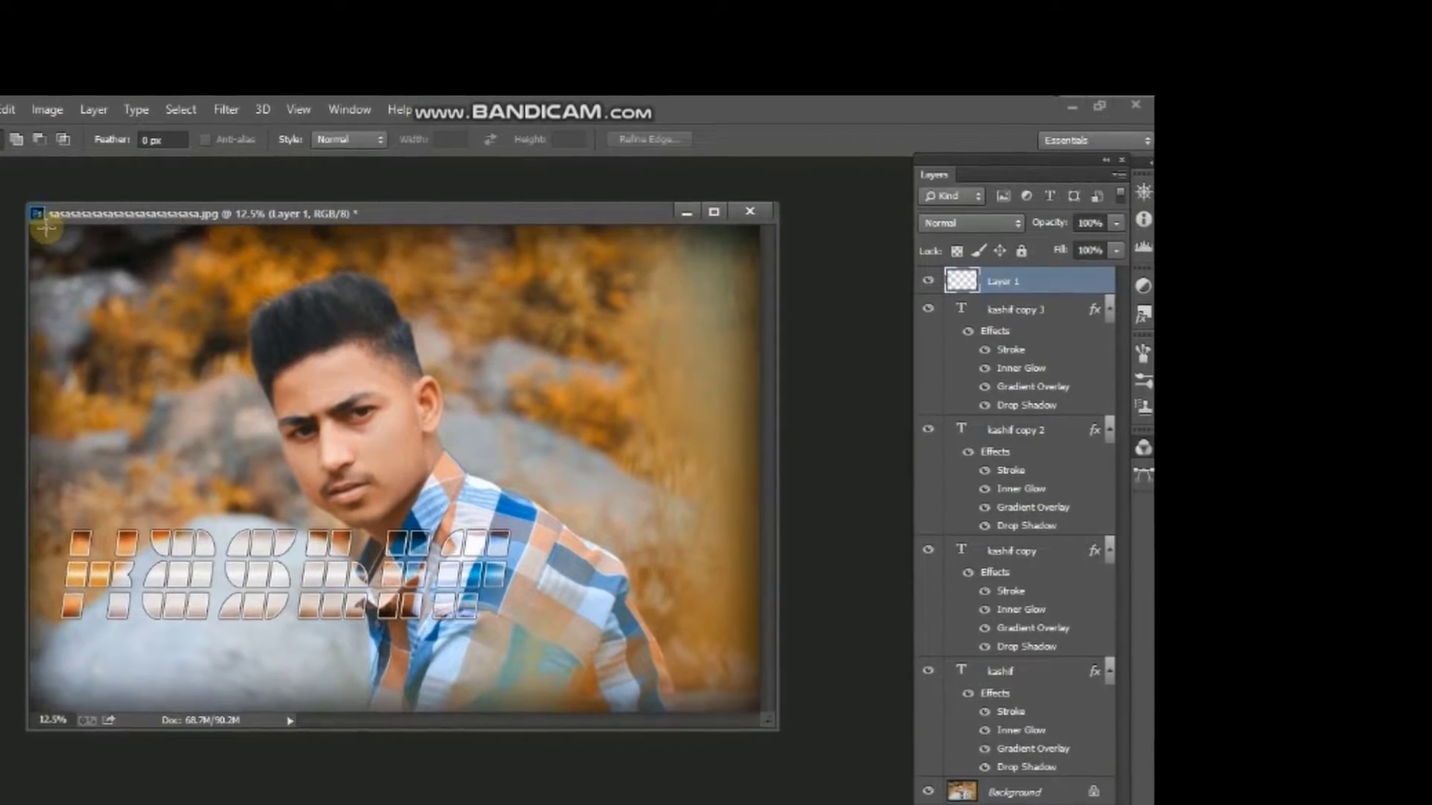
pyautogui.moveTo(58, 222); pyautogui.dragTo(61, 701)
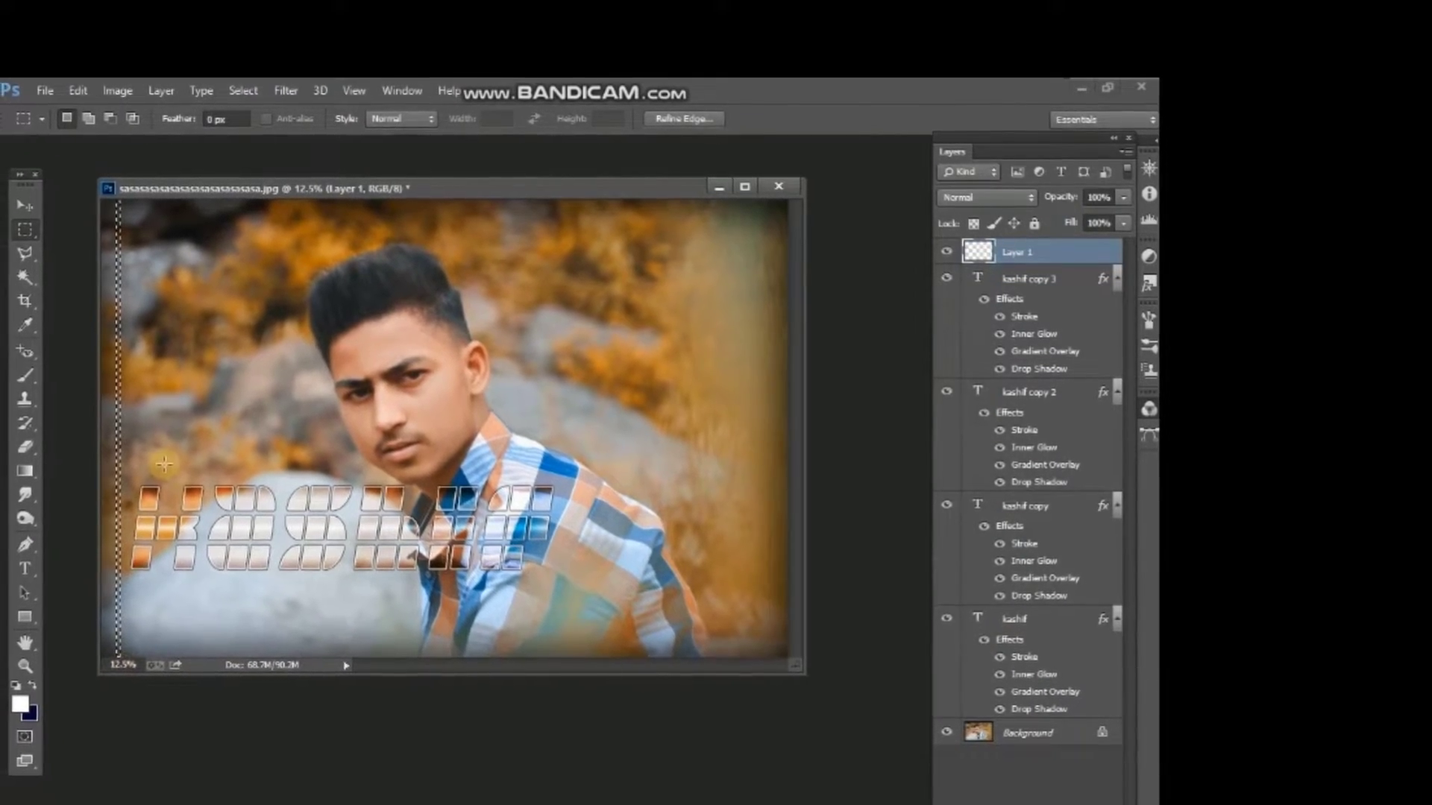
pyautogui.click(46, 365)
pyautogui.moveTo(111, 582); pyautogui.dragTo(138, 552)
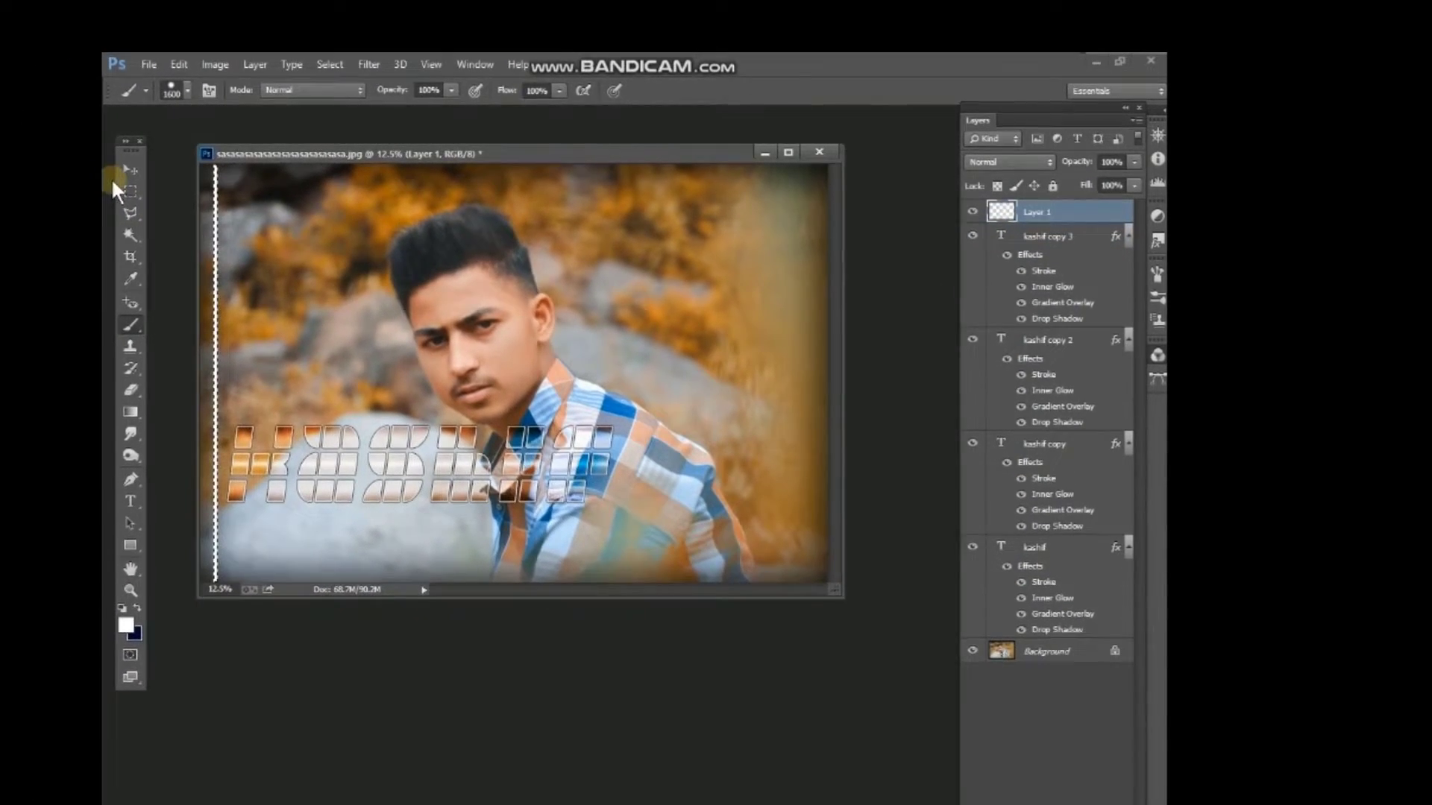
pyautogui.click(130, 192)
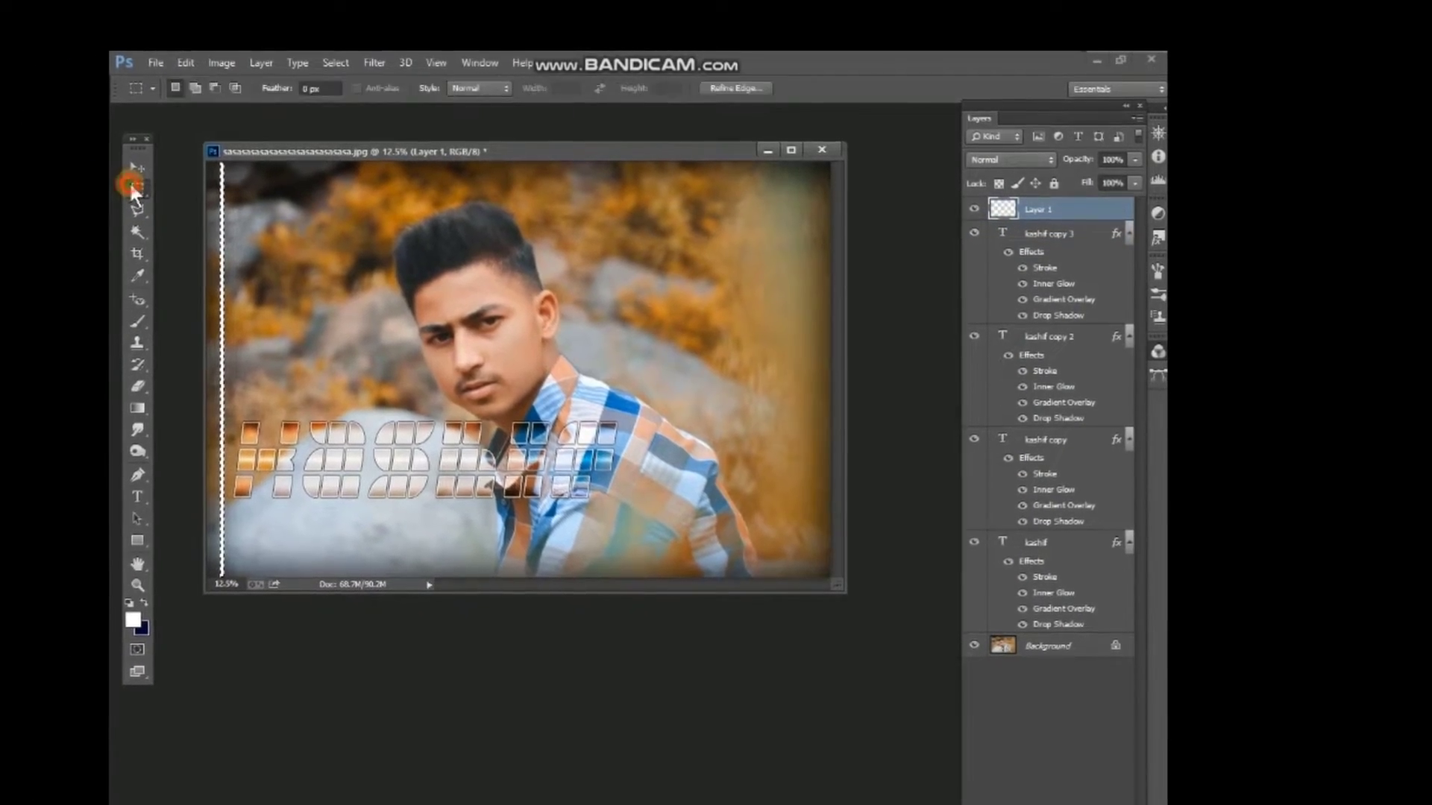
pyautogui.rightClick(284, 225)
pyautogui.click(383, 231)
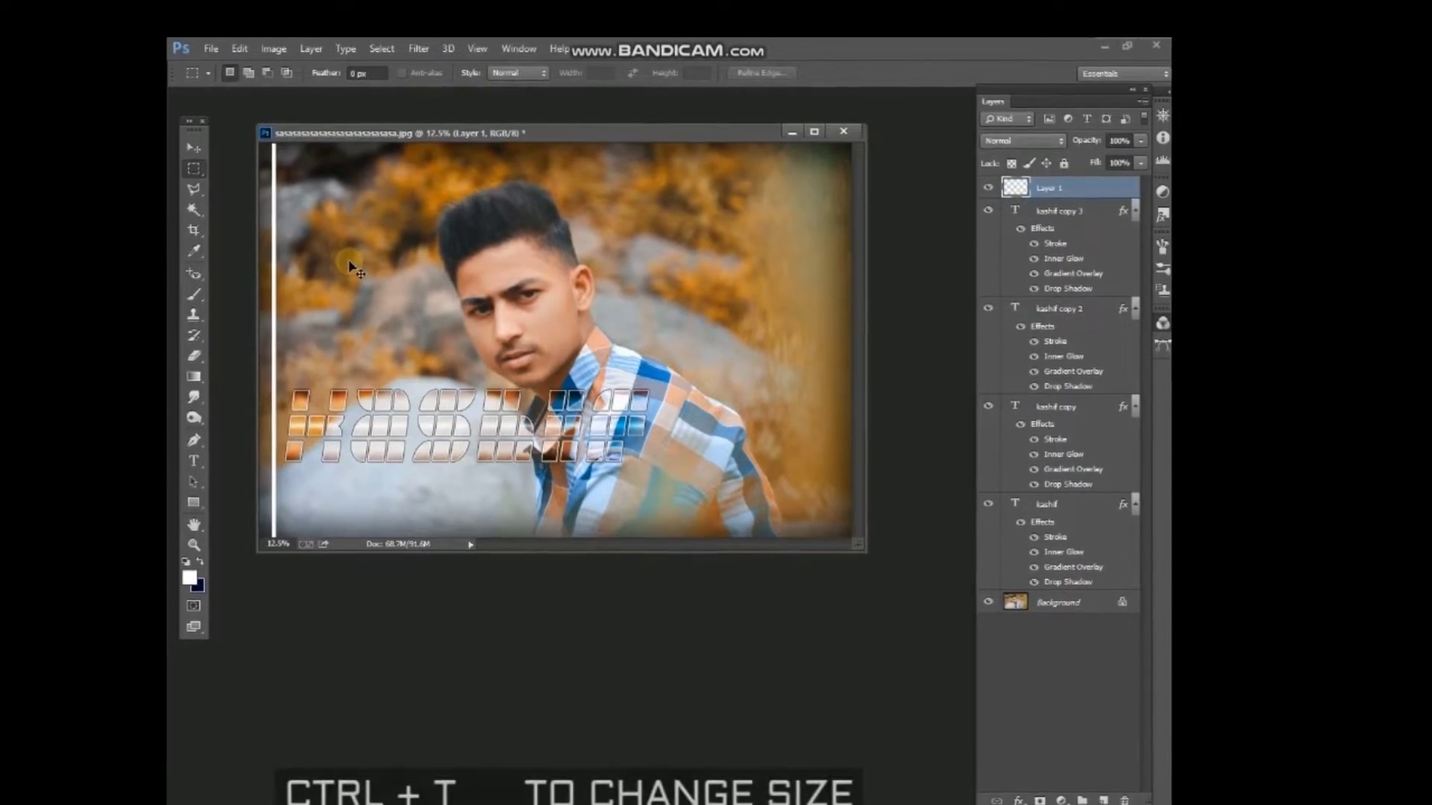
# - Free Transform Layer 1's white left-edge line to about 35% of its width
pyautogui.hotkey('ctrl', 't')
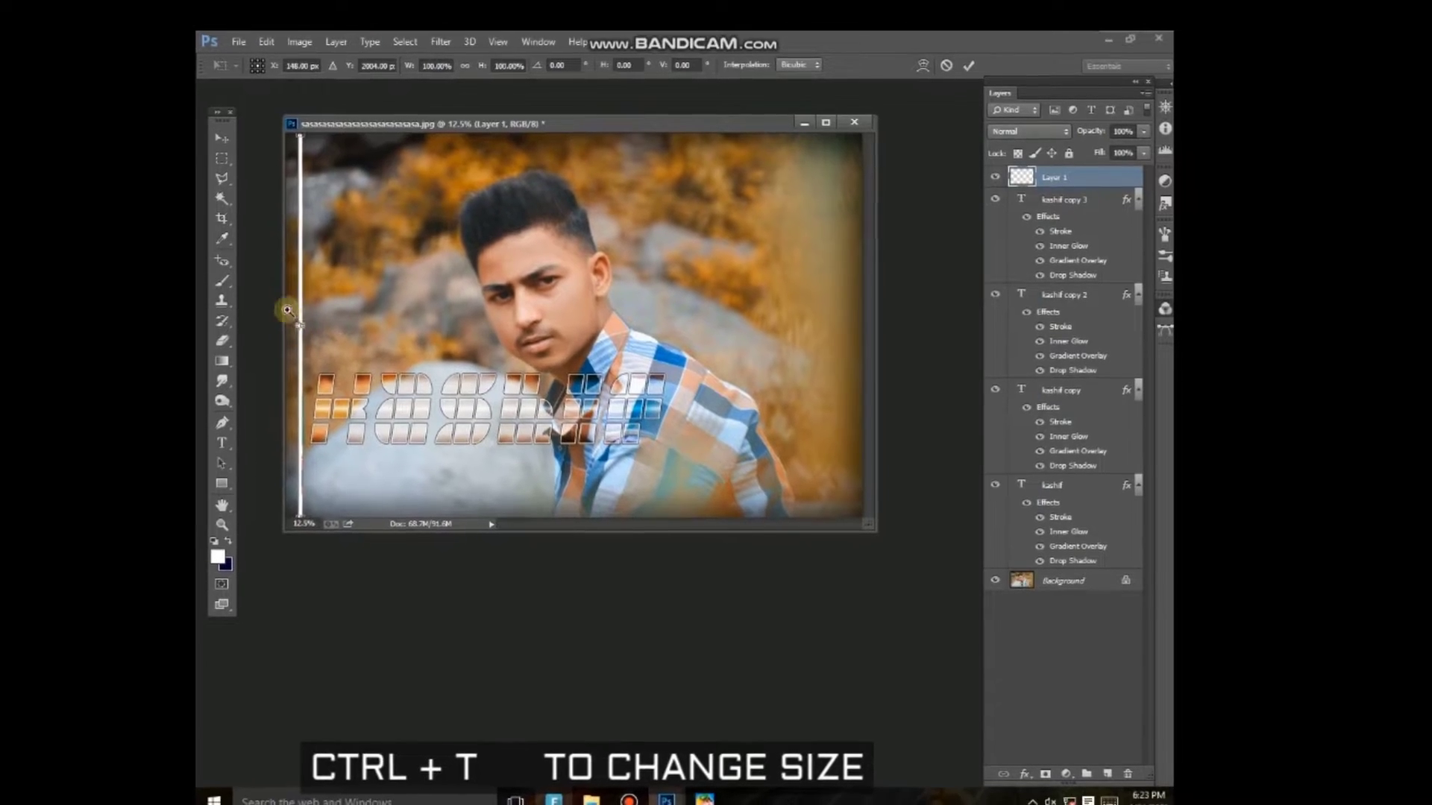
pyautogui.scroll(5, 365, 306)
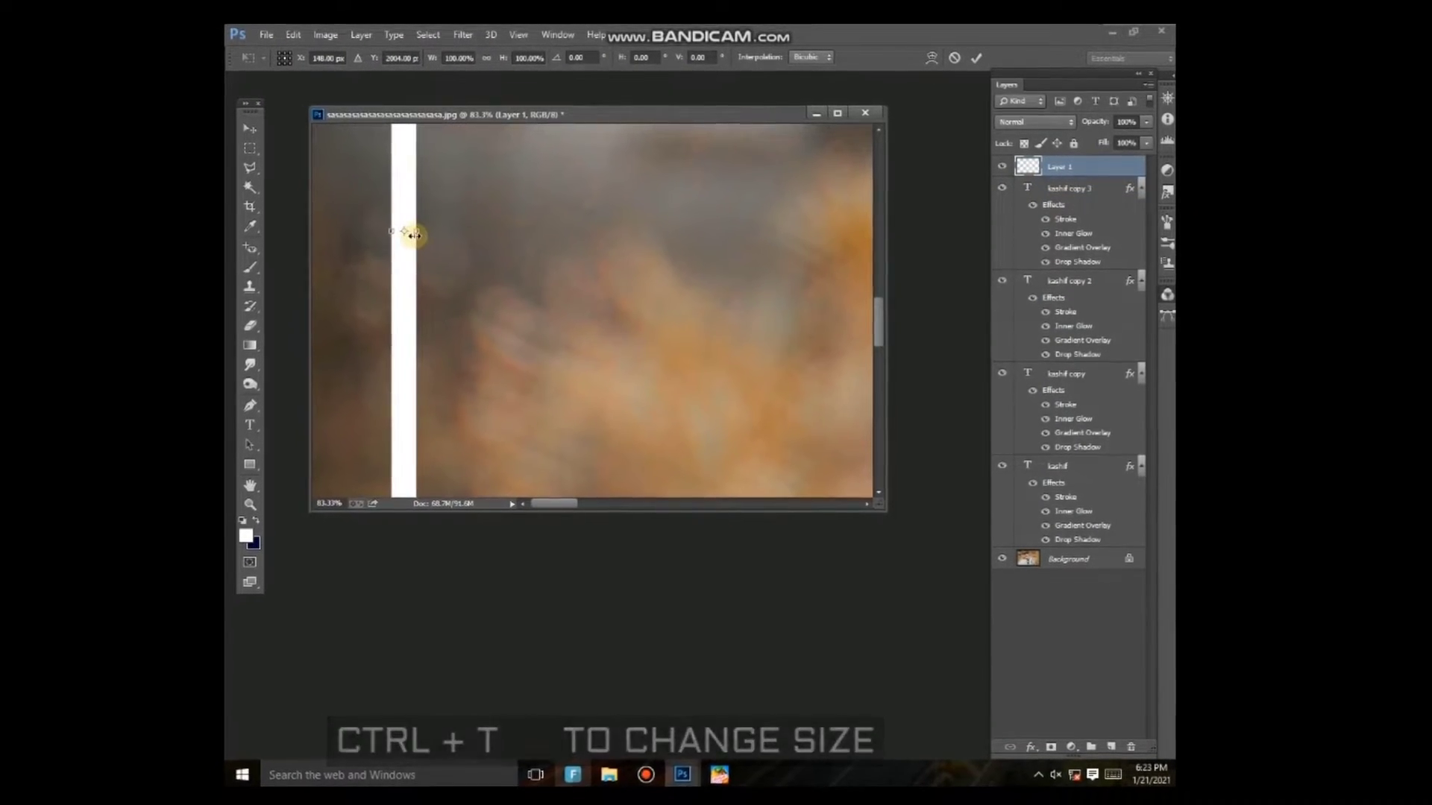
pyautogui.moveTo(415, 235); pyautogui.dragTo(125, 340)
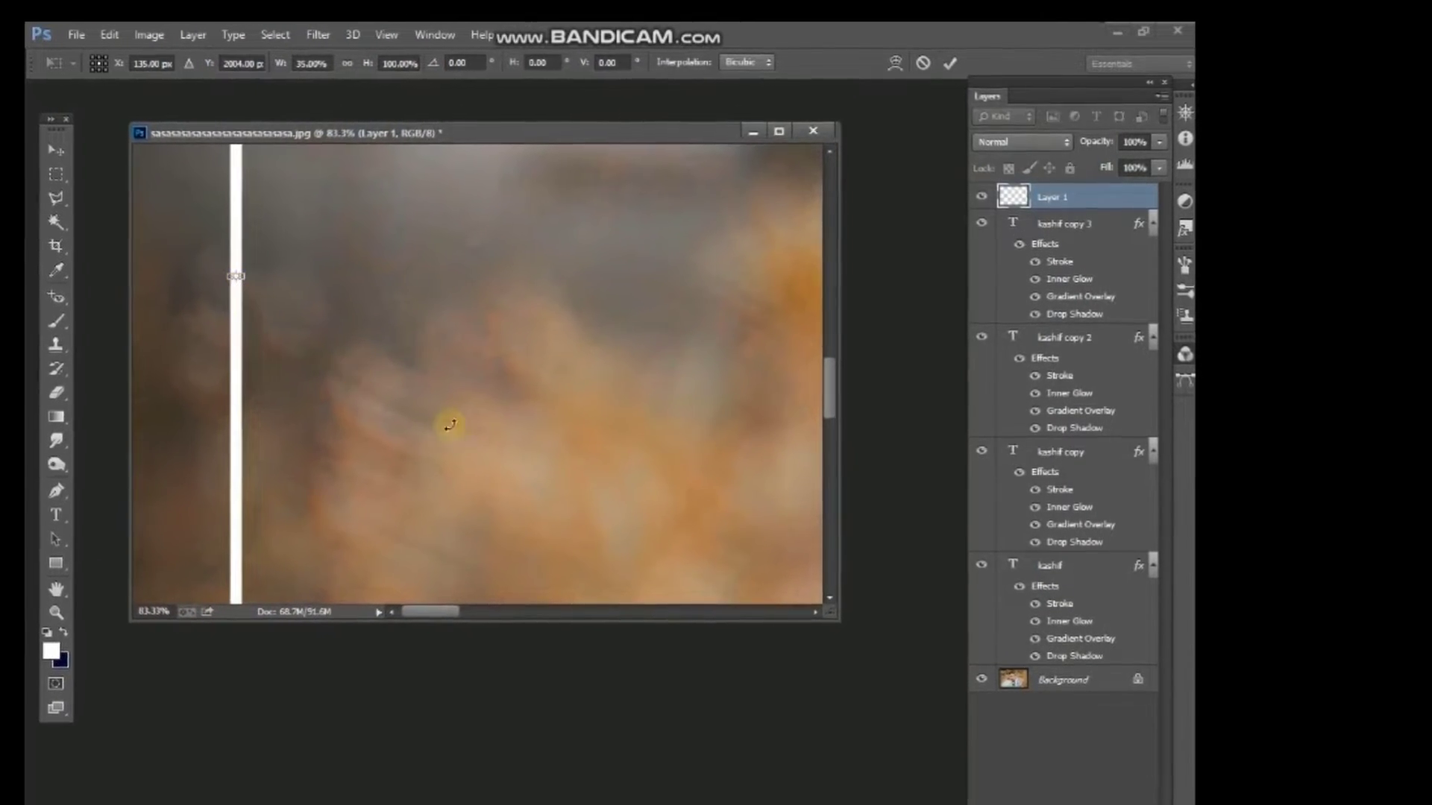
pyautogui.hotkey('ctrl', '-')
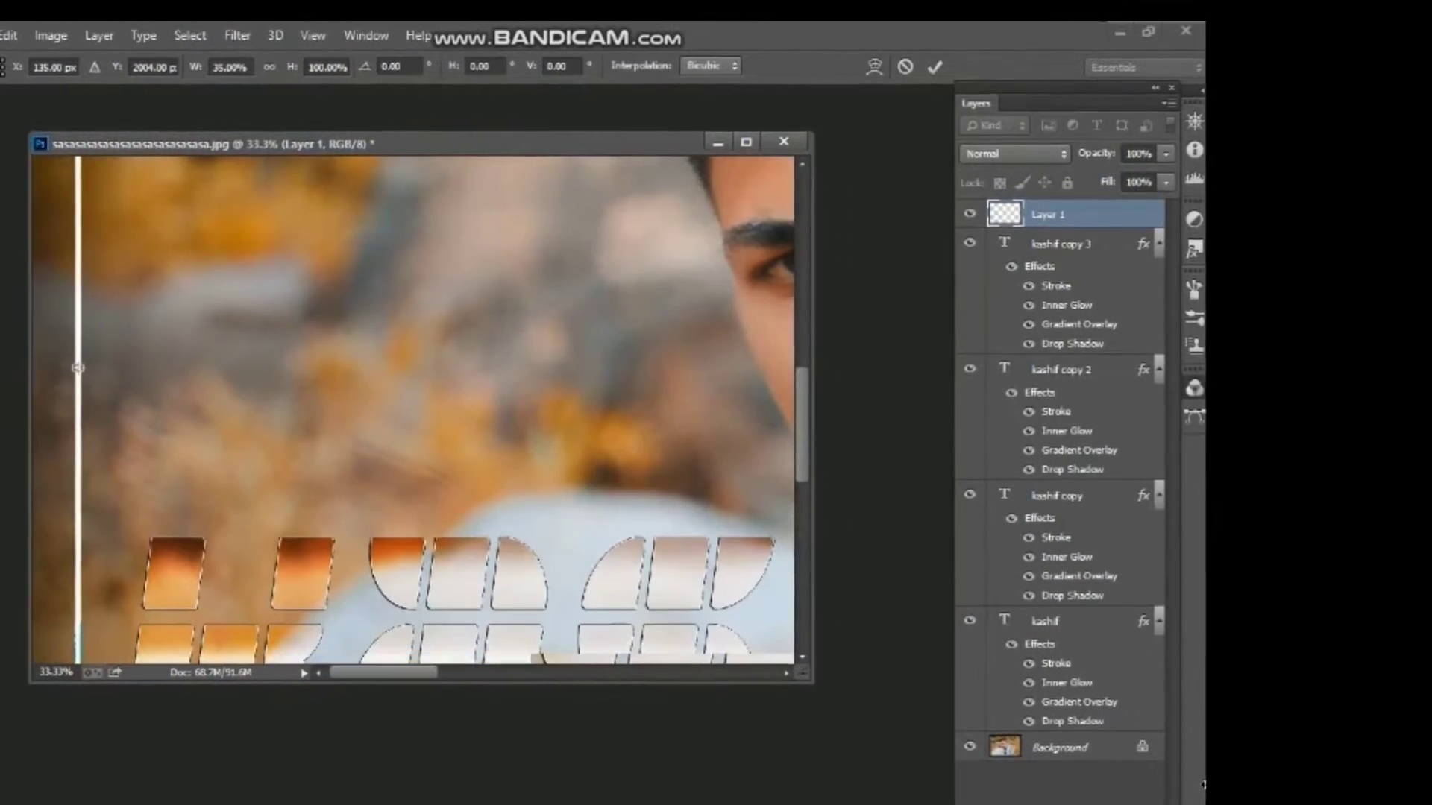
pyautogui.hotkey('ctrl', '-')
pyautogui.hotkey('ctrl', '-')
pyautogui.hotkey('ctrl', '-')
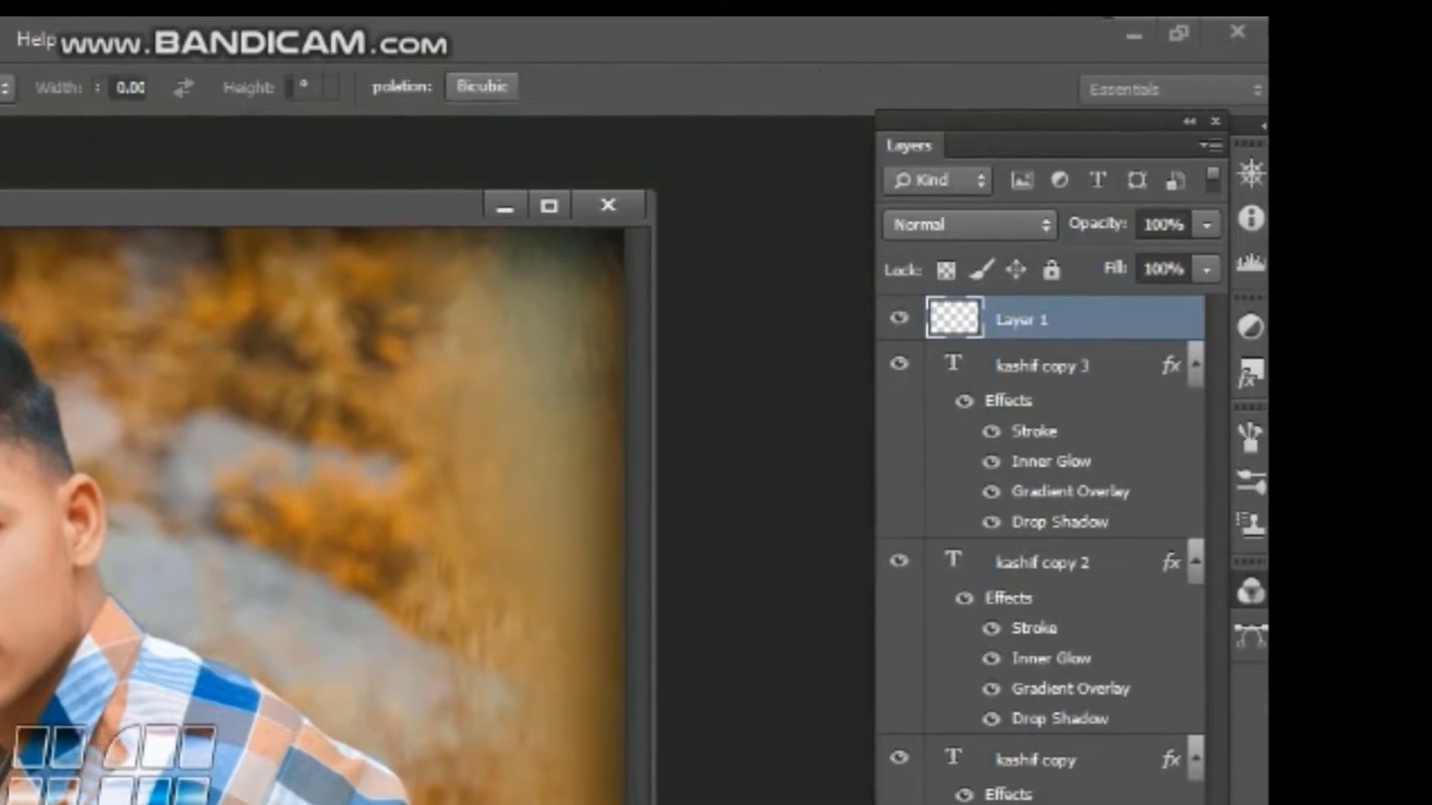
# - Commit the narrowed line and set Layer 1's blend mode to Overlay
pyautogui.press('Return')
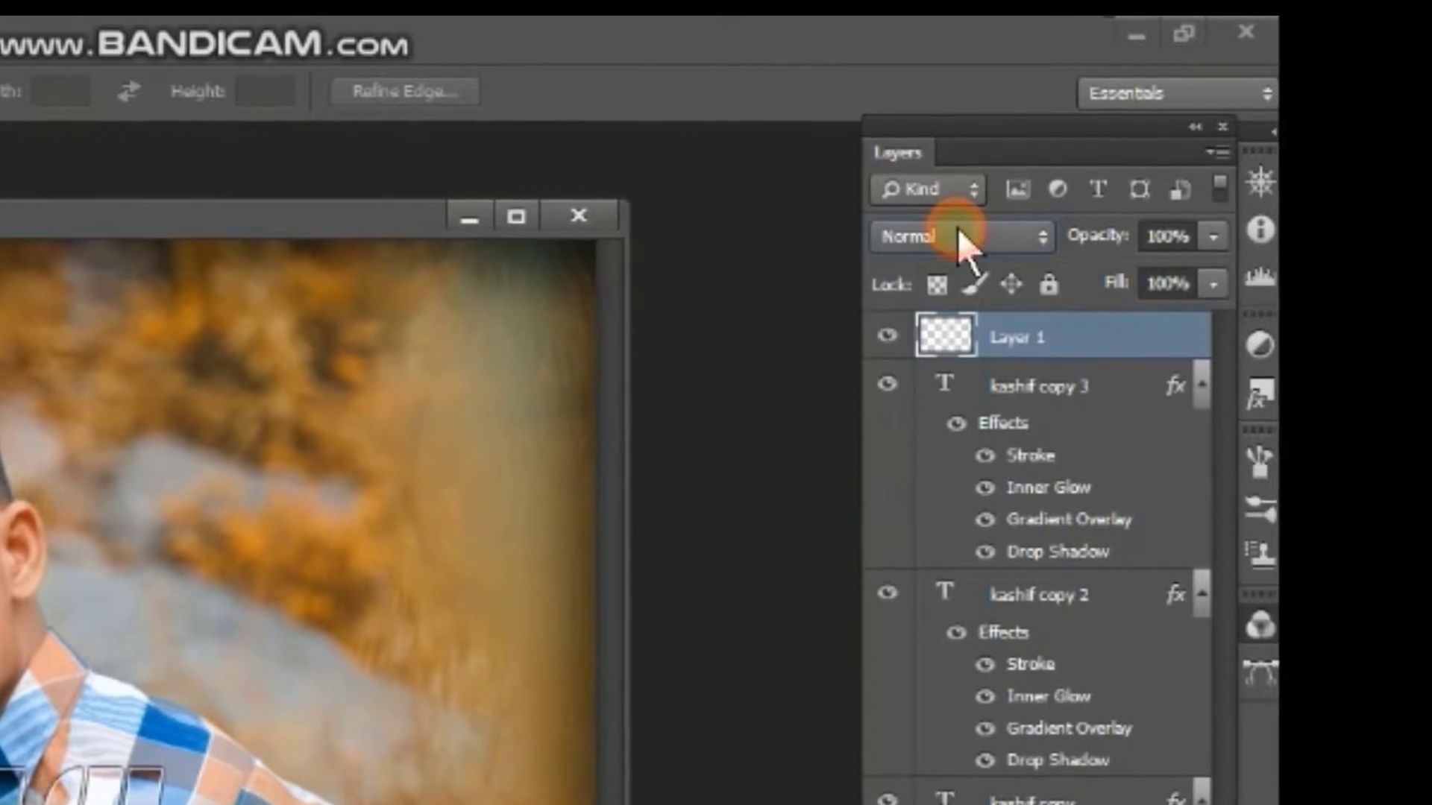
pyautogui.press('Down')
pyautogui.press('Down')
pyautogui.press('Down')
pyautogui.press('Down')
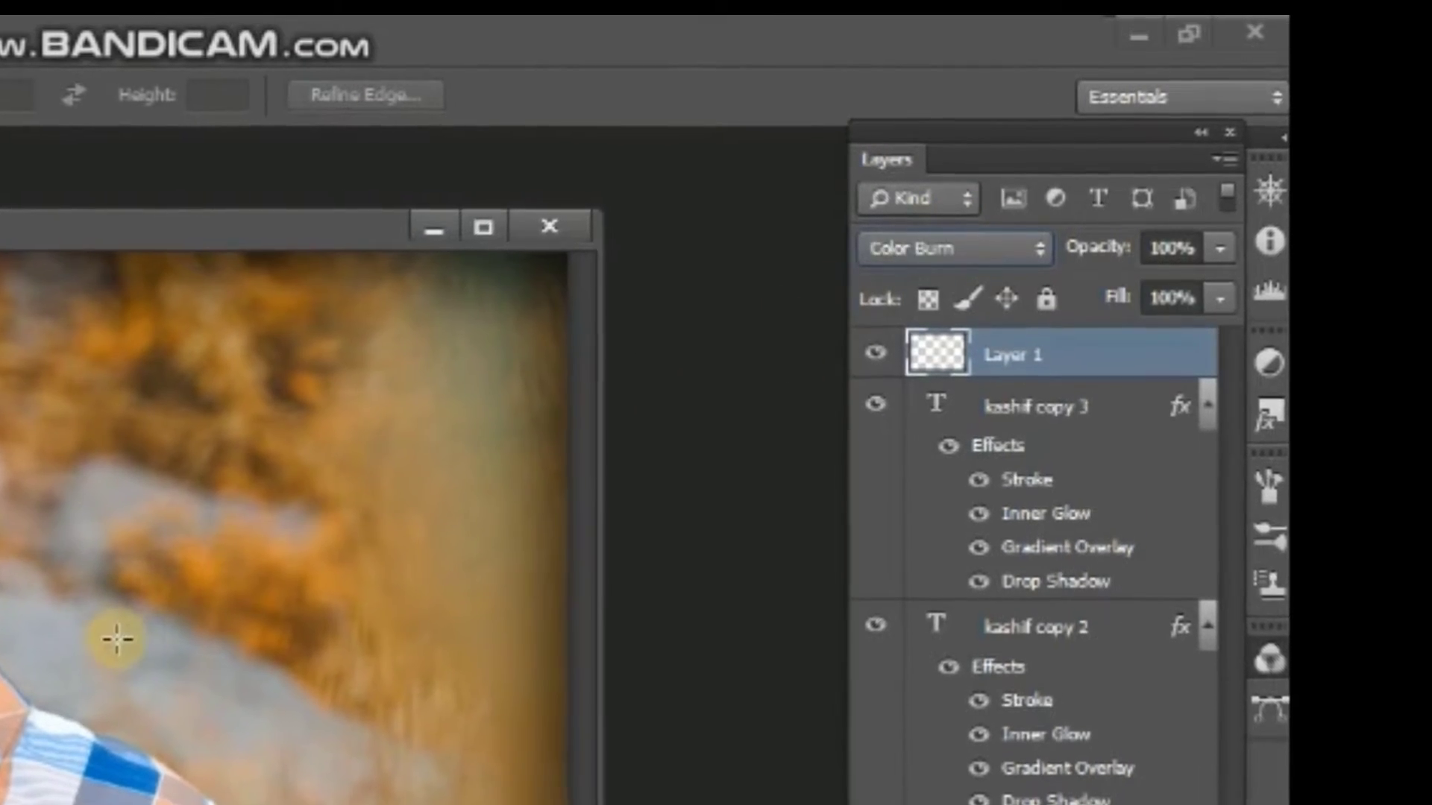
pyautogui.press('Down')
pyautogui.press('Down')
pyautogui.press('Down')
pyautogui.press('Down')
pyautogui.press('Down')
pyautogui.press('Down')
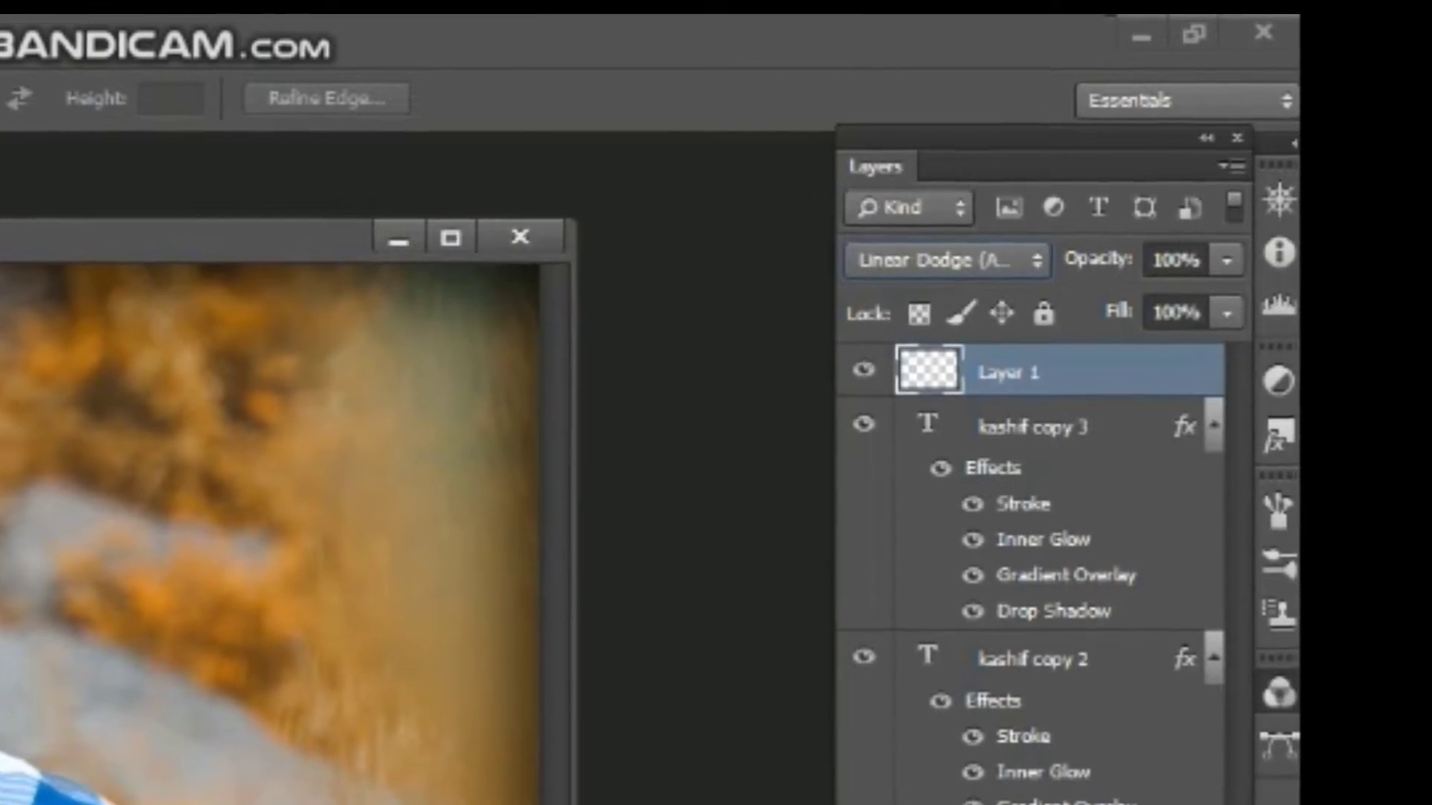
pyautogui.press('Down')
pyautogui.press('Down')
pyautogui.press('Down')
pyautogui.press('Up')
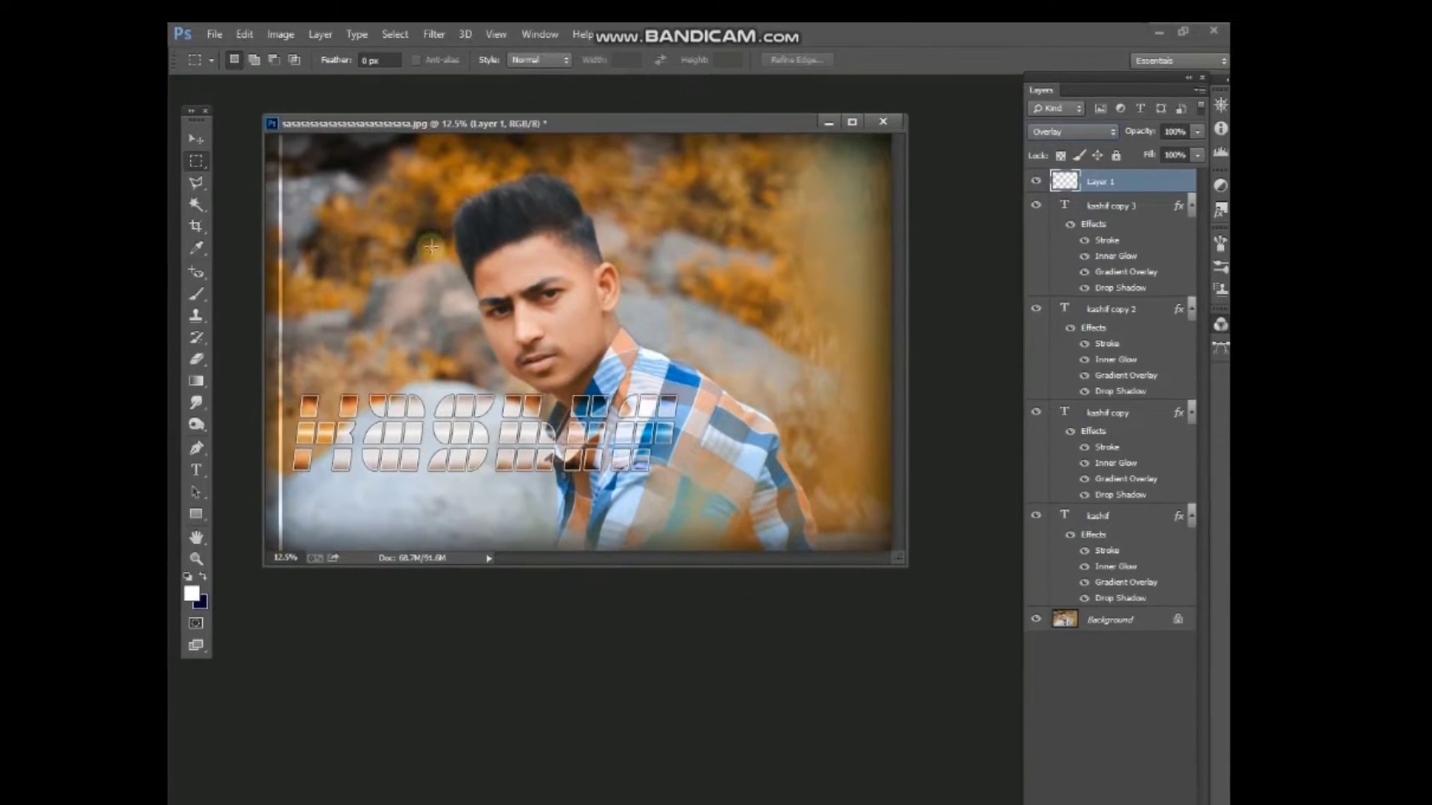
# - Alt-drag a copy of the white line slightly right, undoing the accidental clipping mask
pyautogui.click(191, 142)
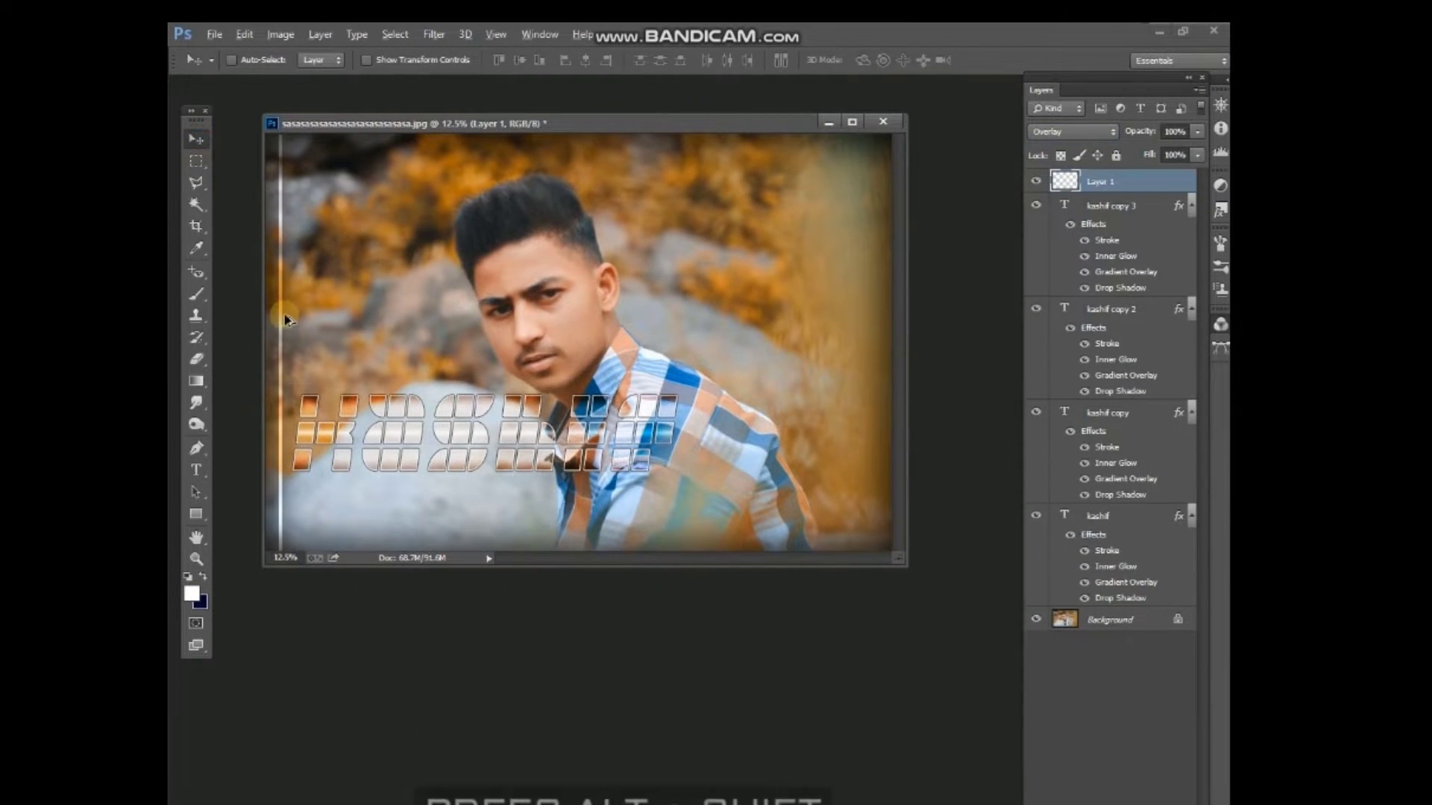
pyautogui.moveTo(280, 317); pyautogui.dragTo(302, 323)
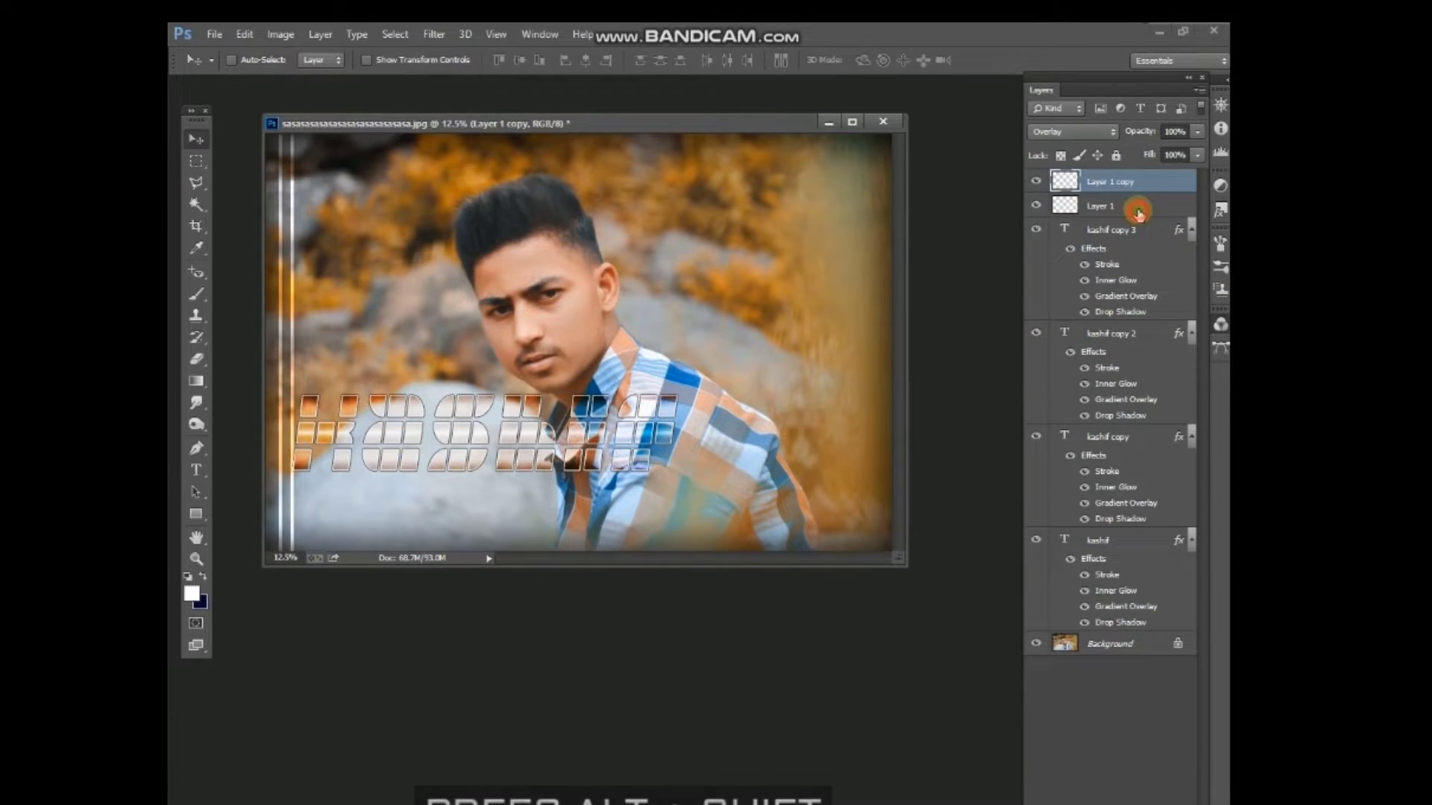
pyautogui.click(1138, 213)
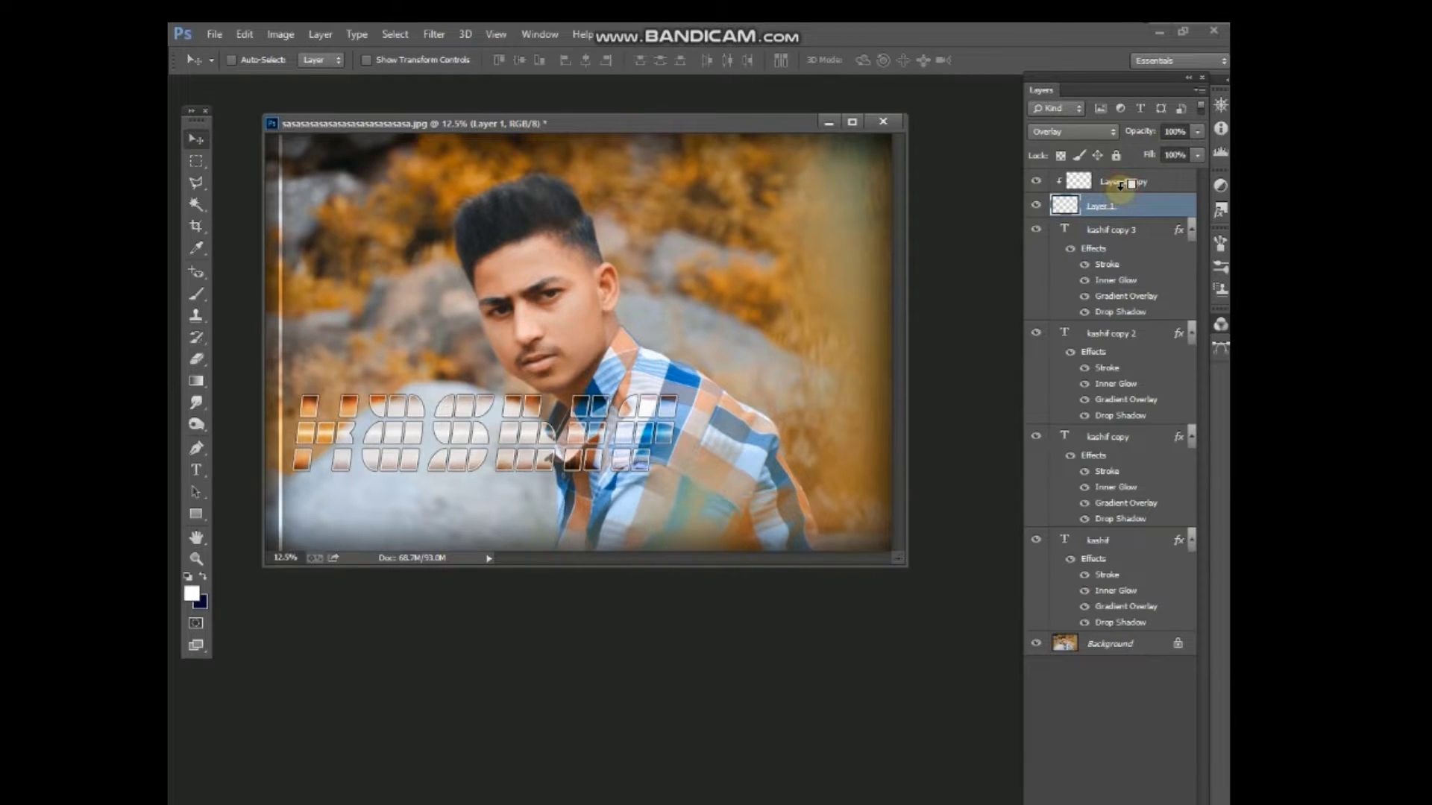
pyautogui.hotkey('ctrl', 'z')
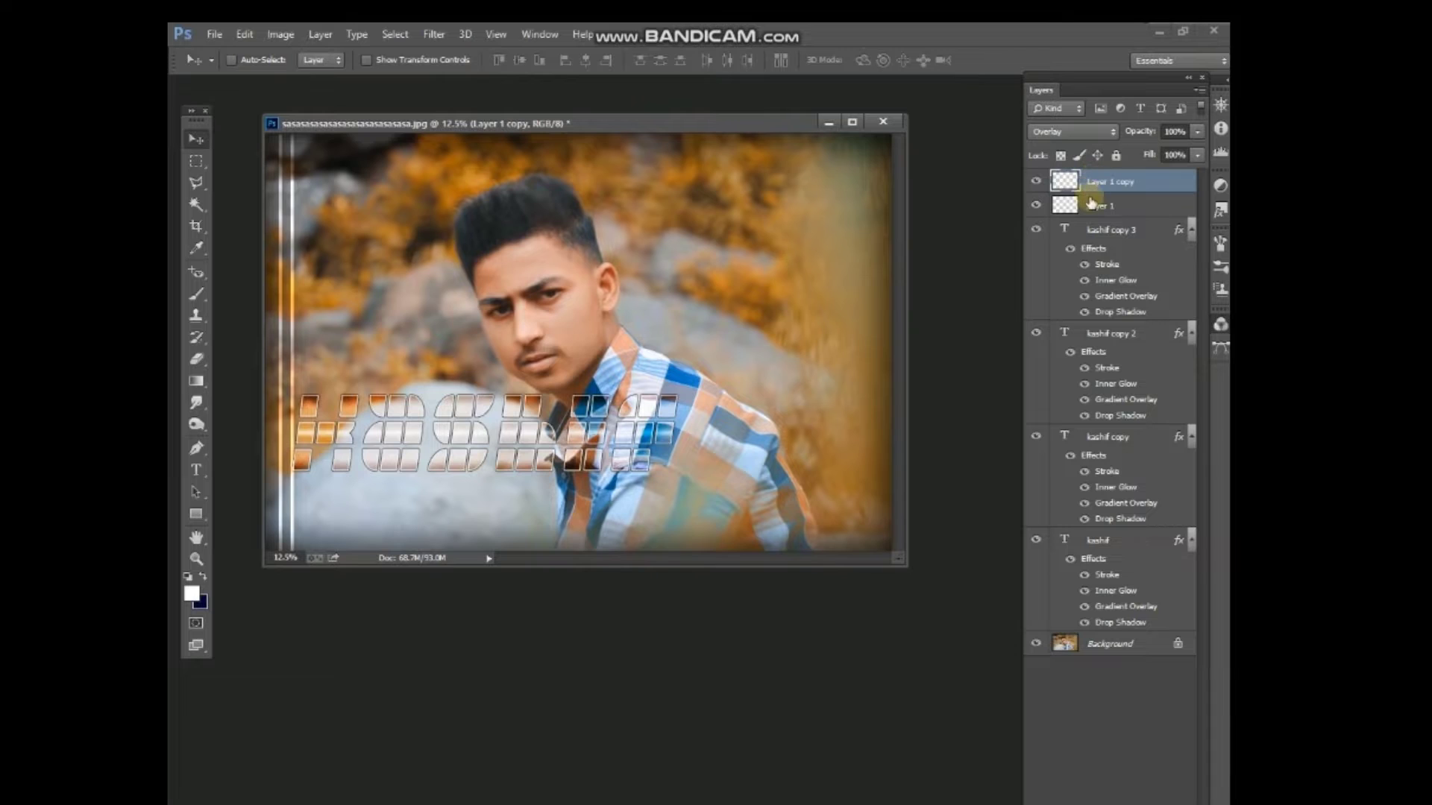
# - Duplicate both line layers onto the photo's right edge and narrow the copies
pyautogui.keyDown('shift'); pyautogui.click(1091, 202); pyautogui.keyUp('shift')
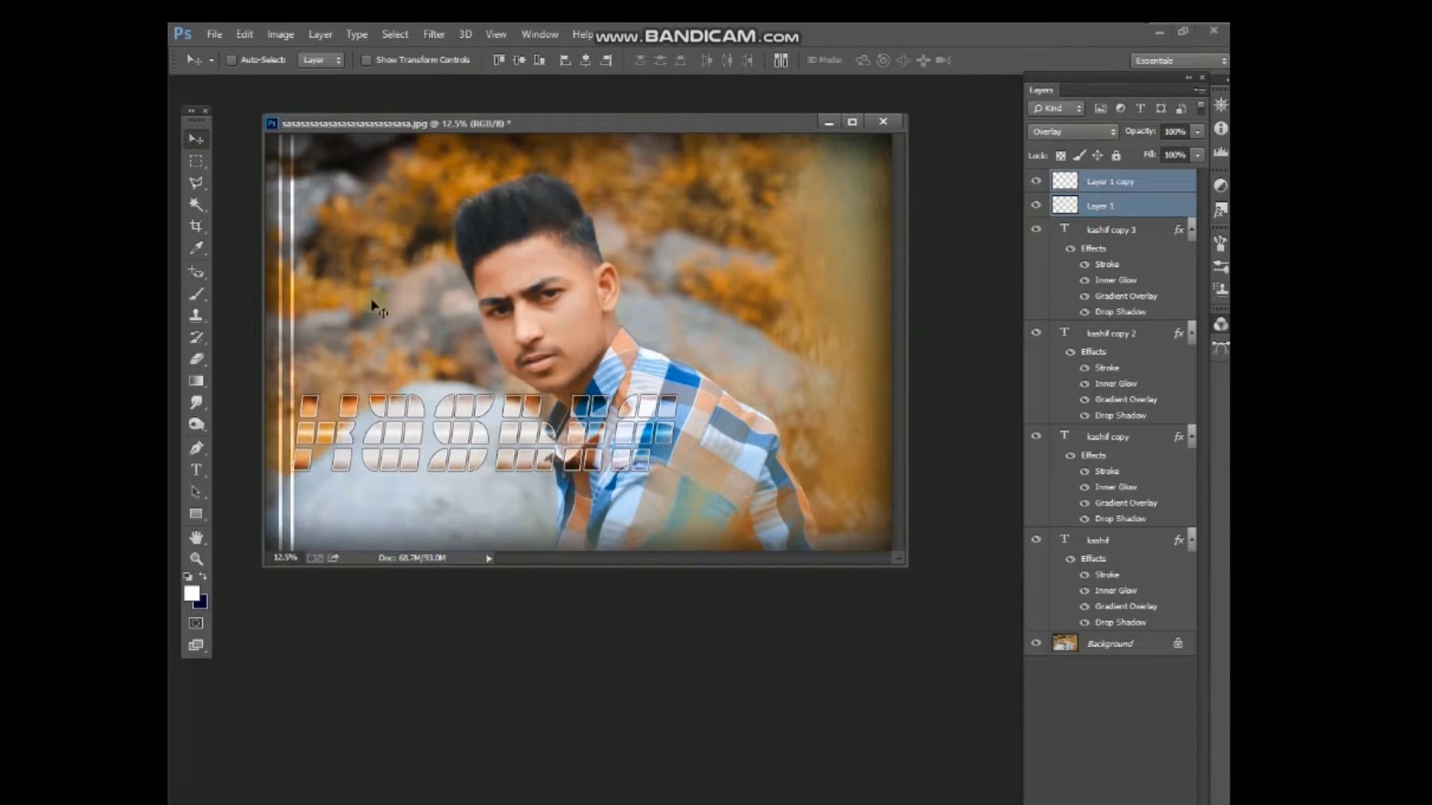
pyautogui.moveTo(282, 295)
pyautogui.mouseDown()
pyautogui.moveTo(872, 314)
pyautogui.moveTo(875, 290)
pyautogui.mouseUp()
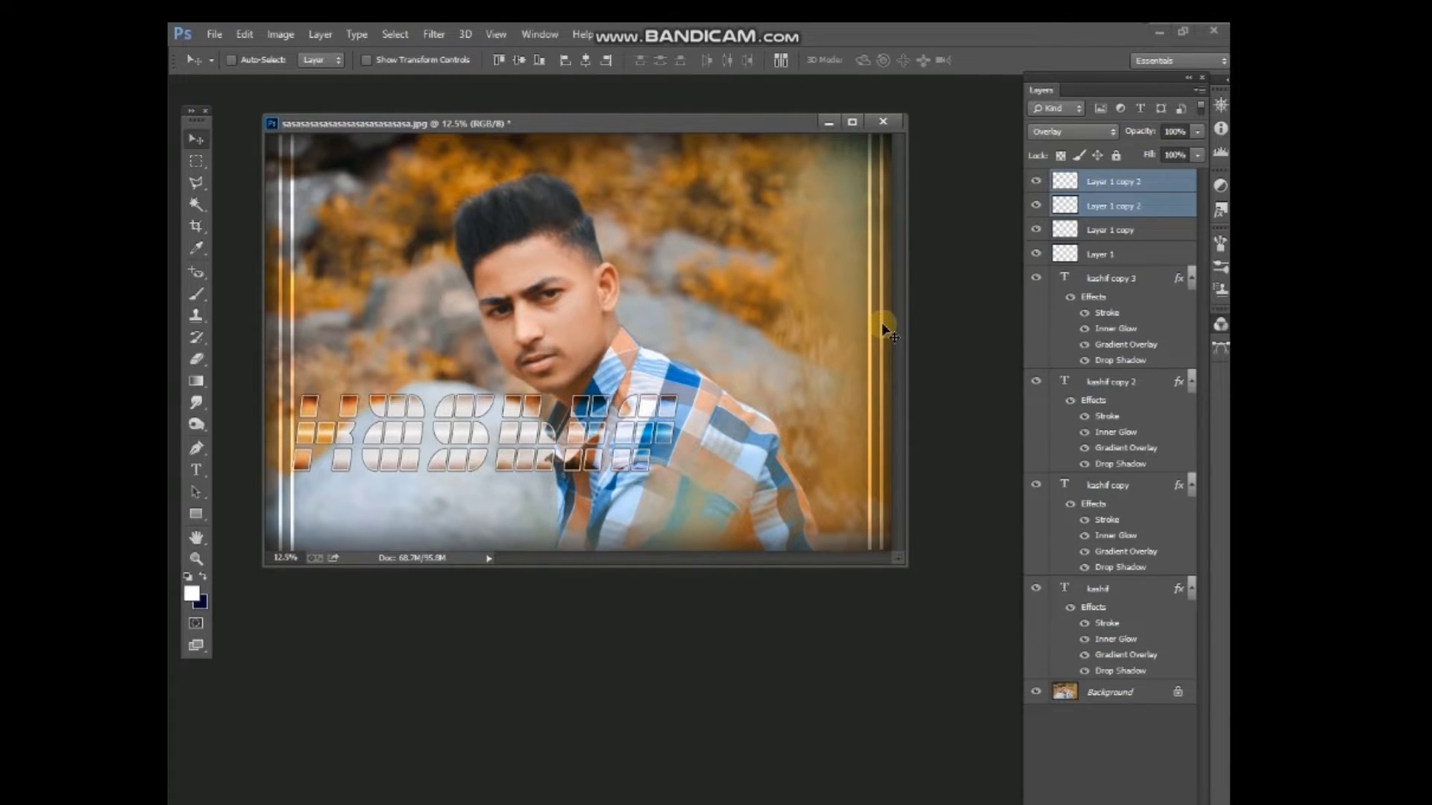
pyautogui.hotkey('ctrl', 't')
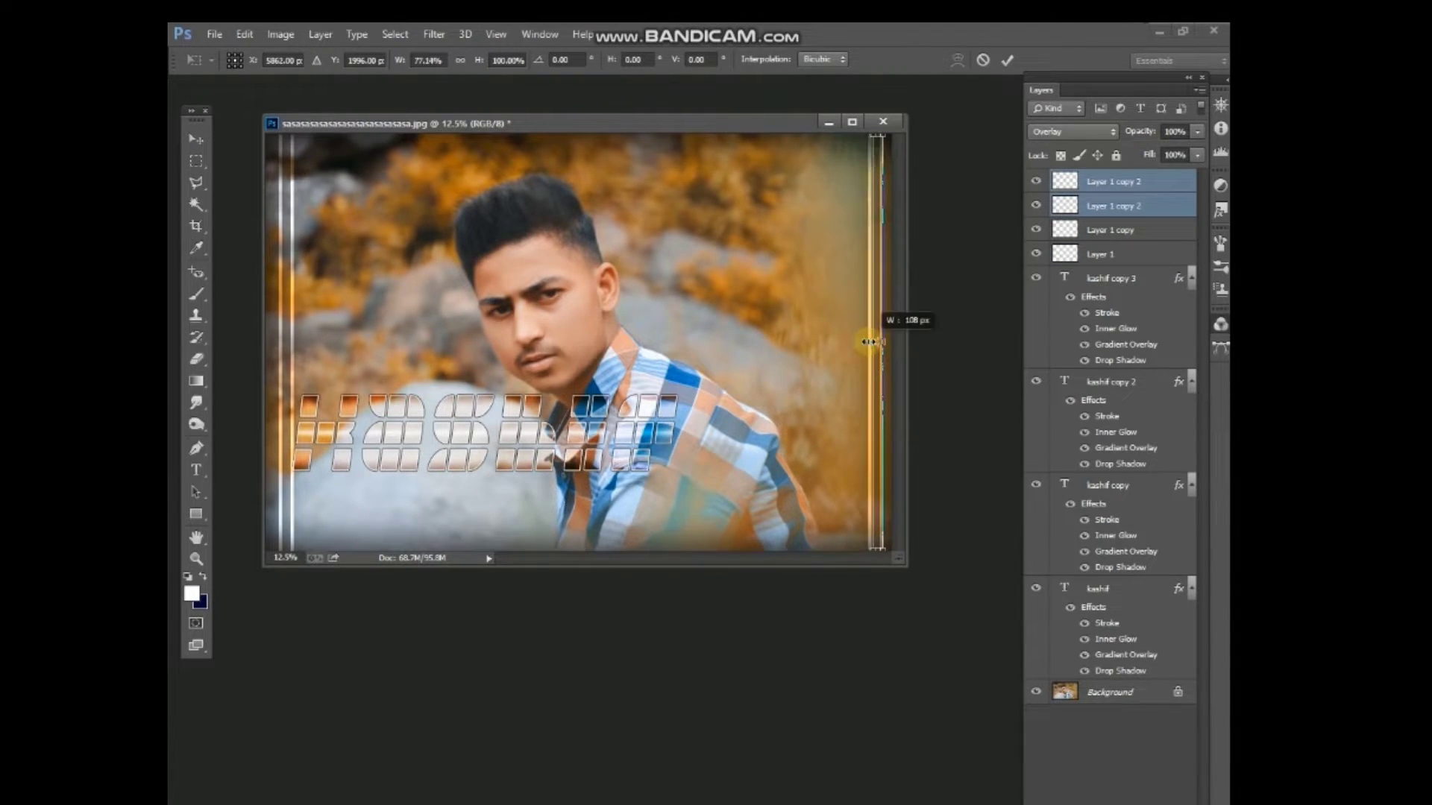
pyautogui.moveTo(869, 342); pyautogui.dragTo(866, 342)
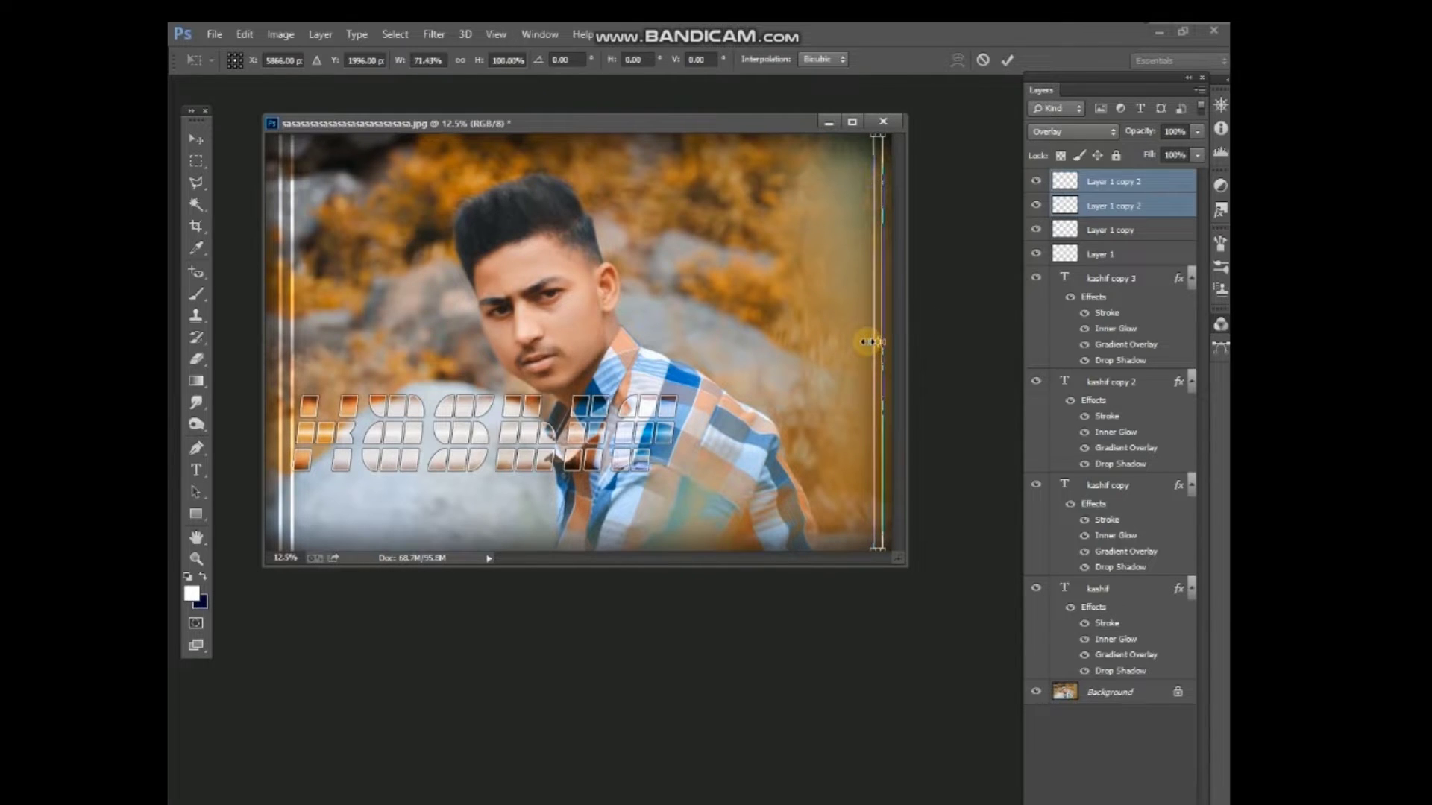
pyautogui.press('Return')
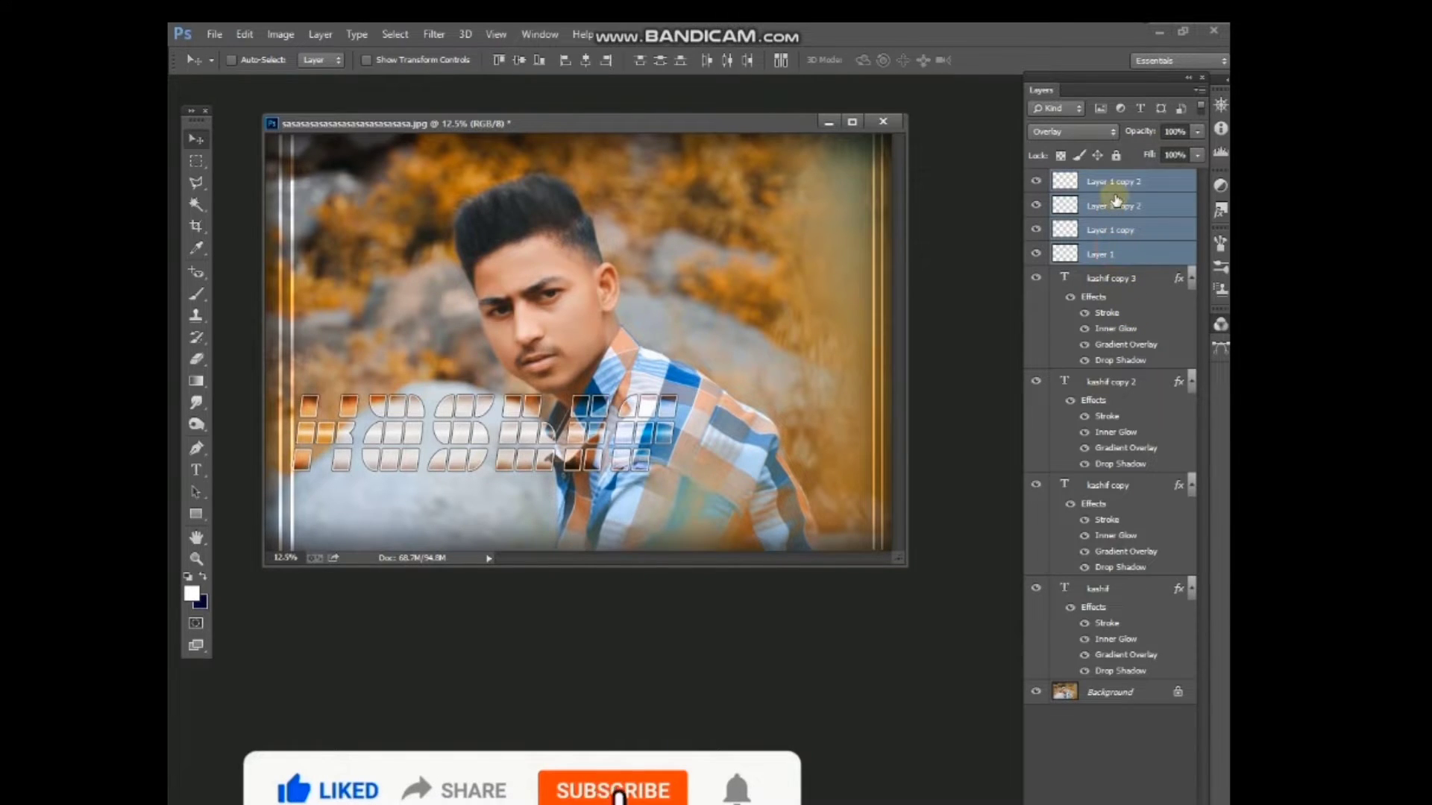
# - Select Layer 1 and Layer 1 copy and narrow the left-edge streaks further
pyautogui.click(1116, 200)
pyautogui.click(1116, 186)
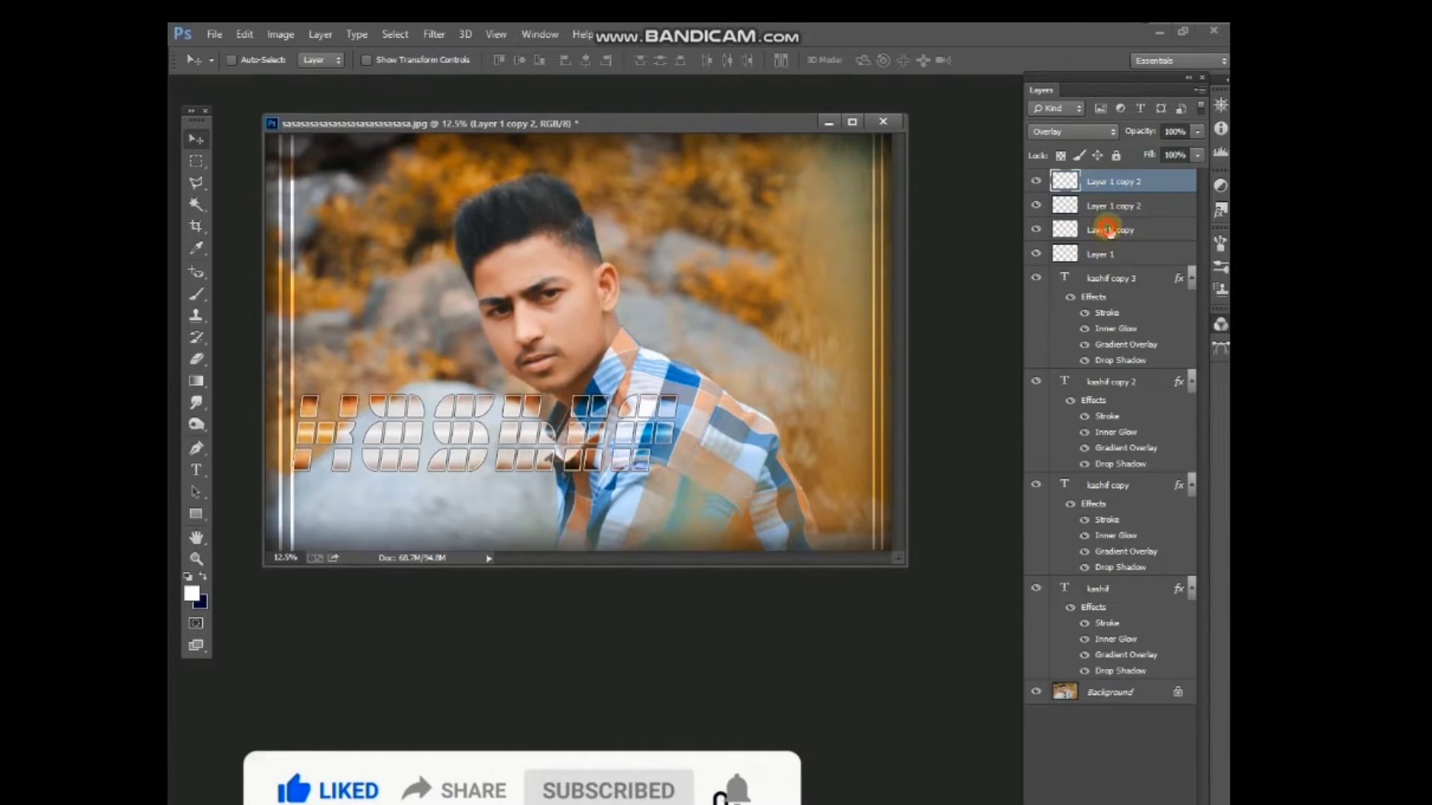
pyautogui.click(1108, 230)
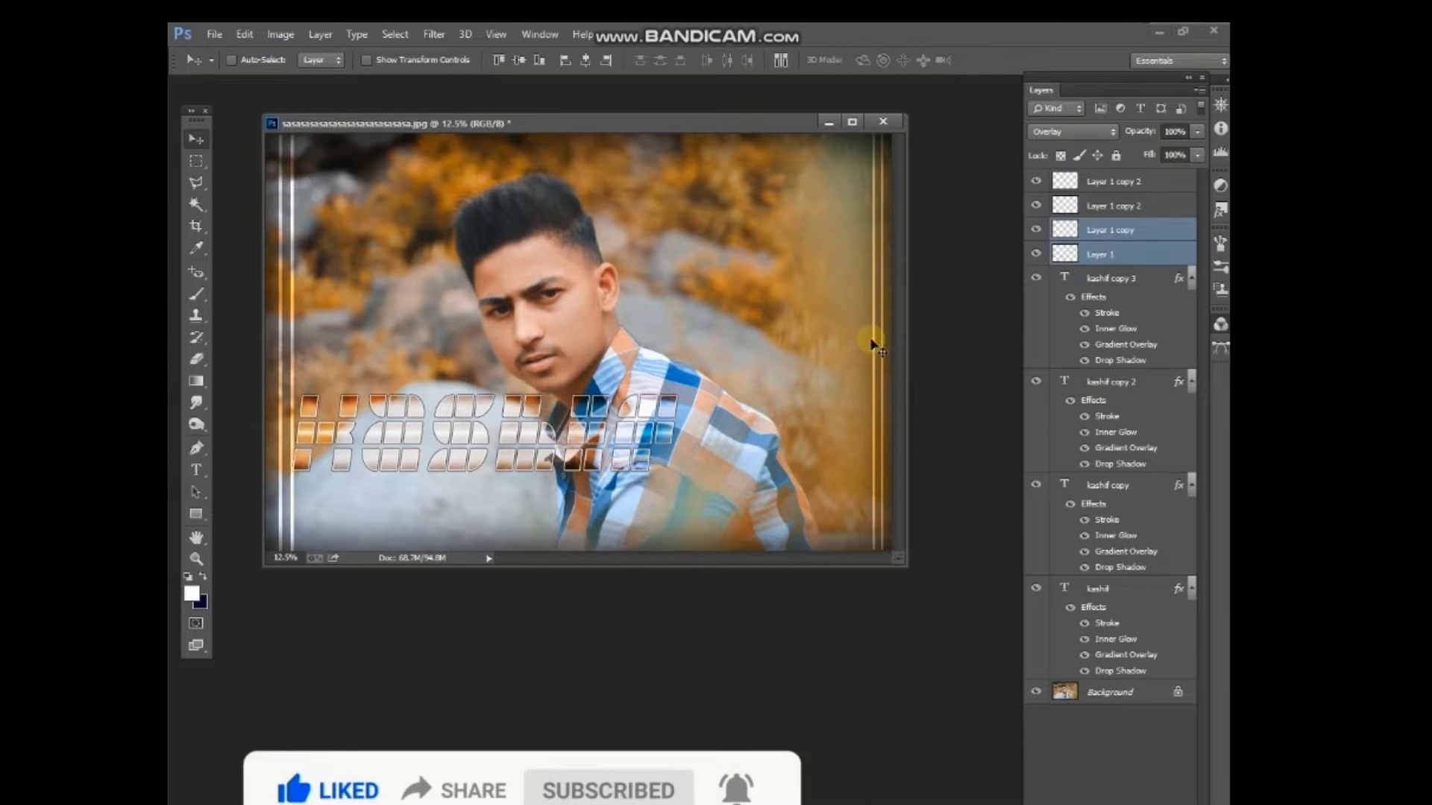
pyautogui.hotkey('ctrl', 't')
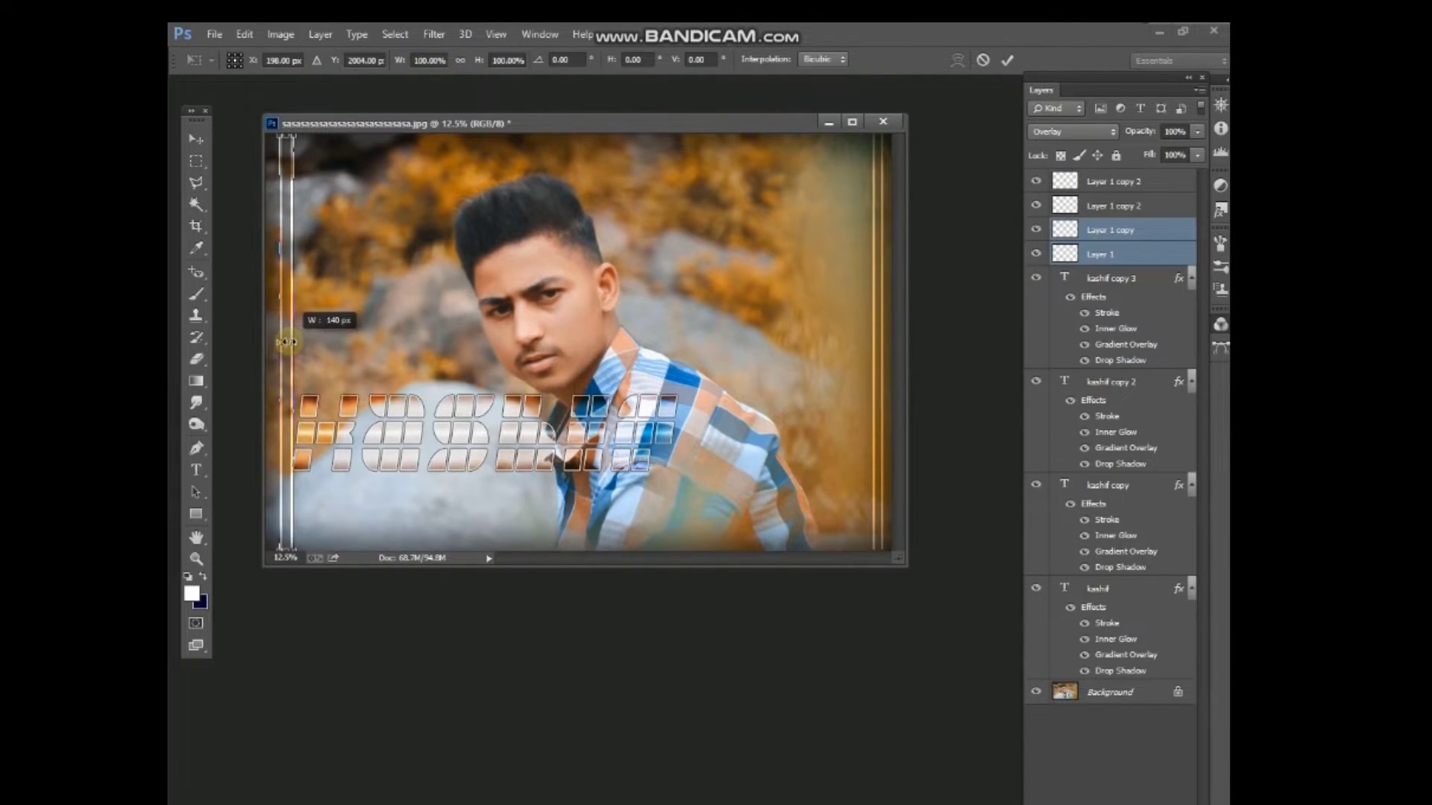
pyautogui.moveTo(284, 339); pyautogui.dragTo(274, 337)
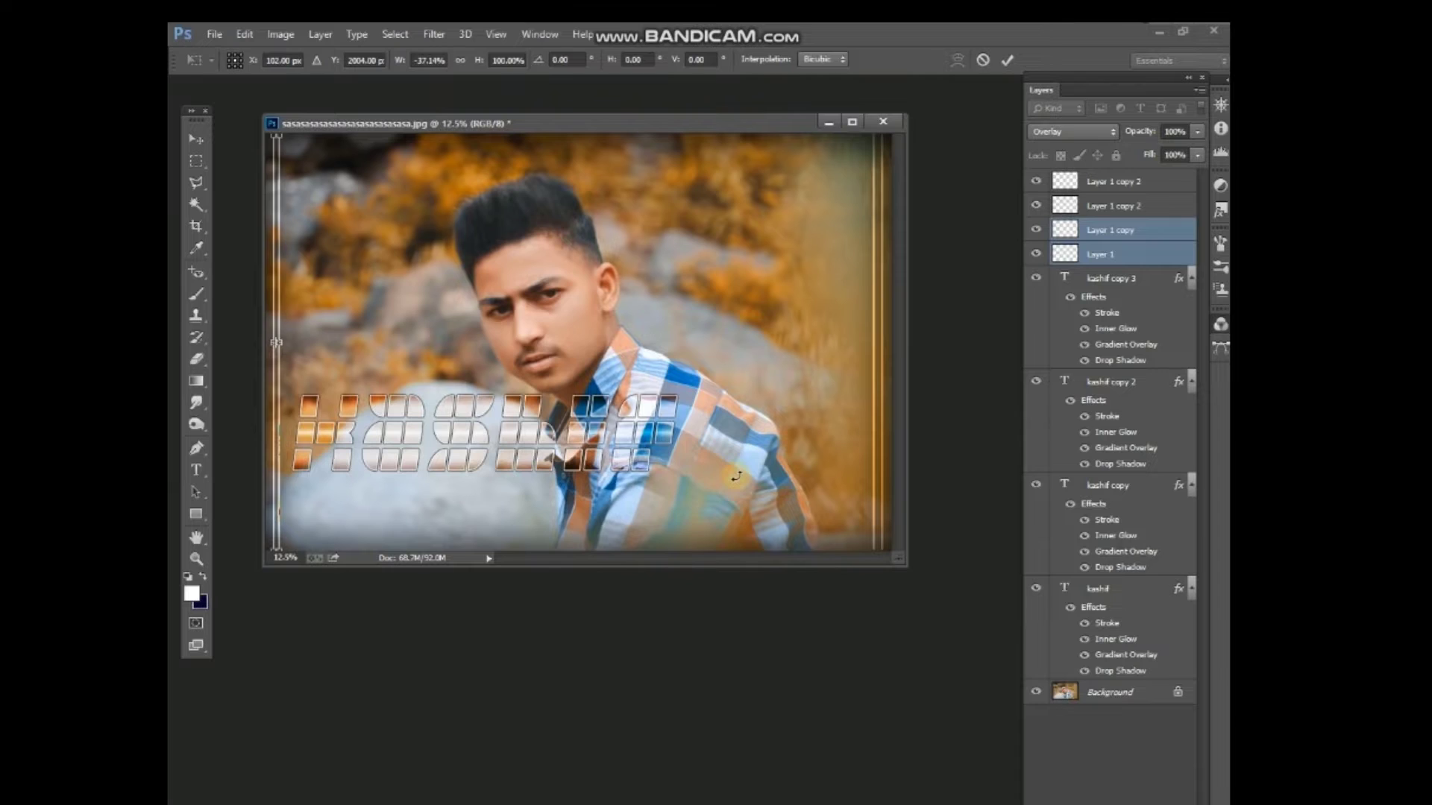
pyautogui.press('Return')
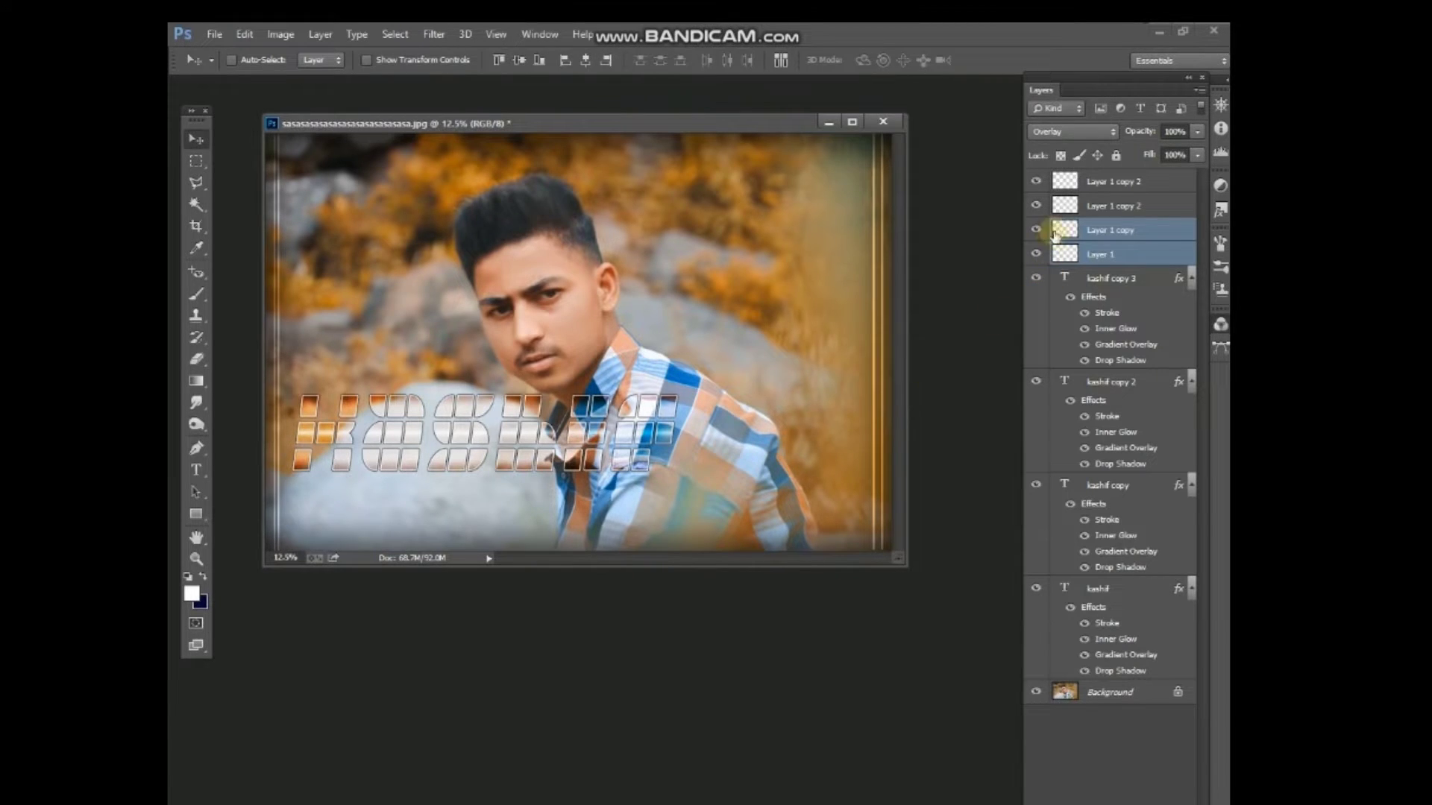
# - Narrow both Layer 1 copy 2 streaks to about 76% and nudge them slightly right
pyautogui.click(1093, 213)
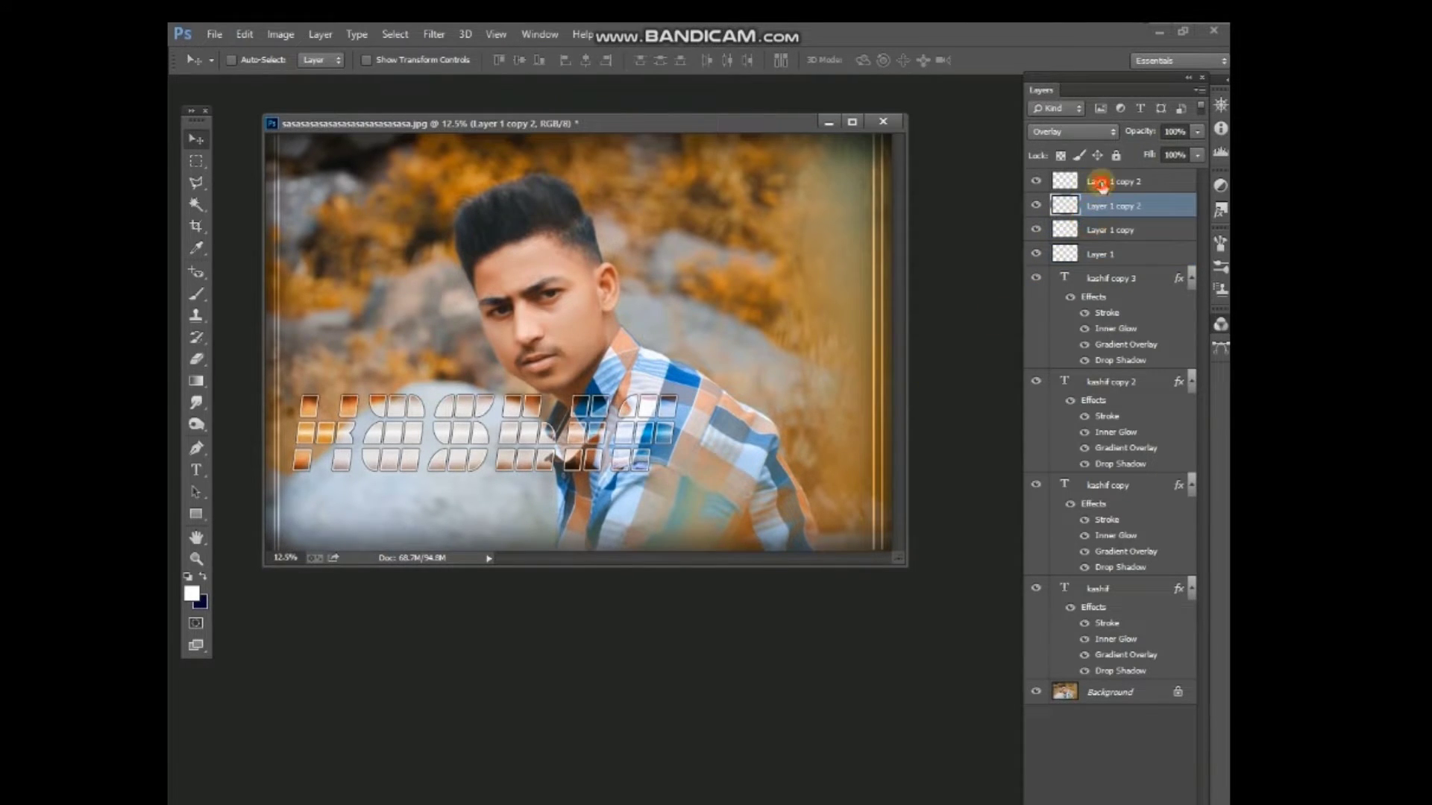
pyautogui.click(1101, 184)
pyautogui.keyDown('ctrl'); pyautogui.click(1079, 206); pyautogui.keyUp('ctrl')
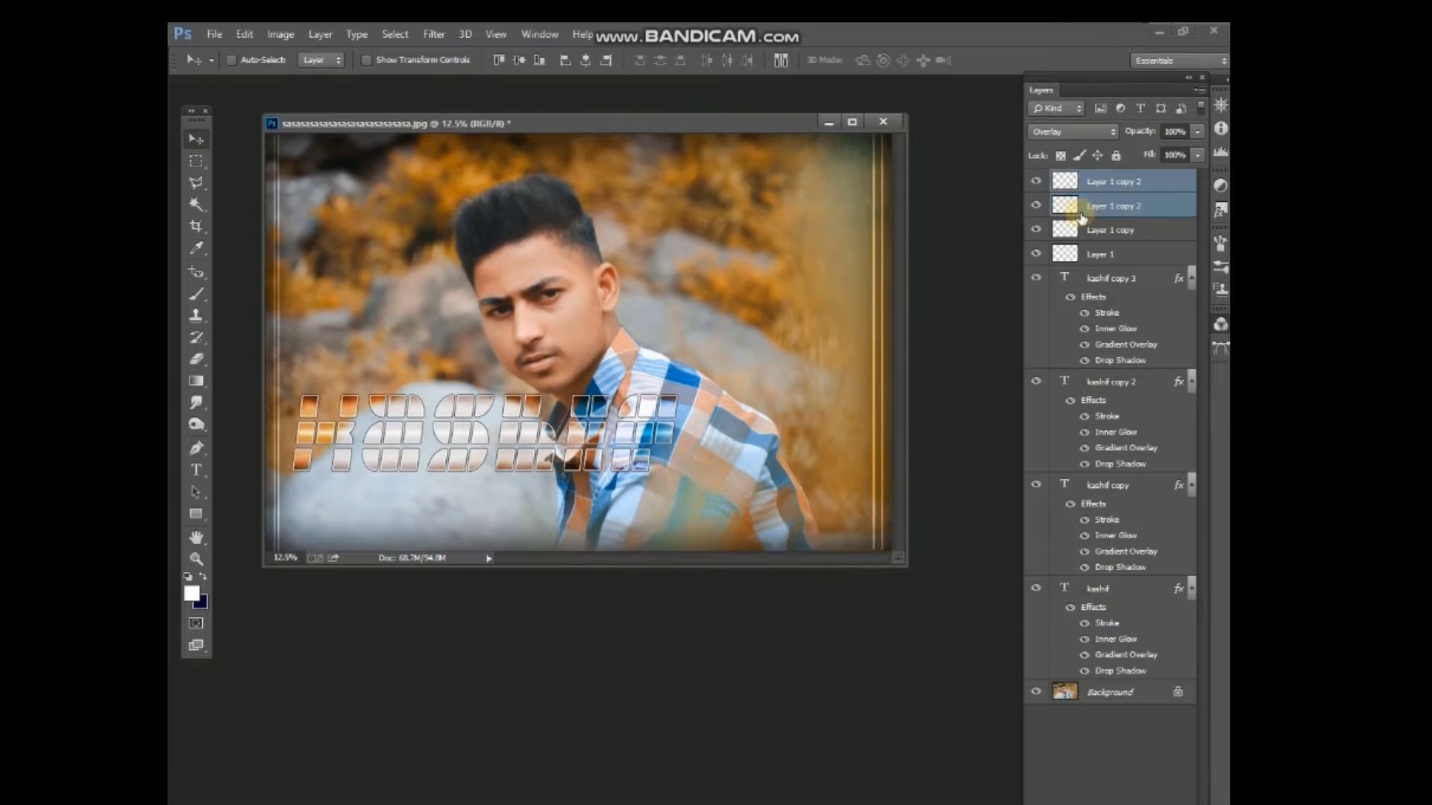
pyautogui.hotkey('ctrl', 't')
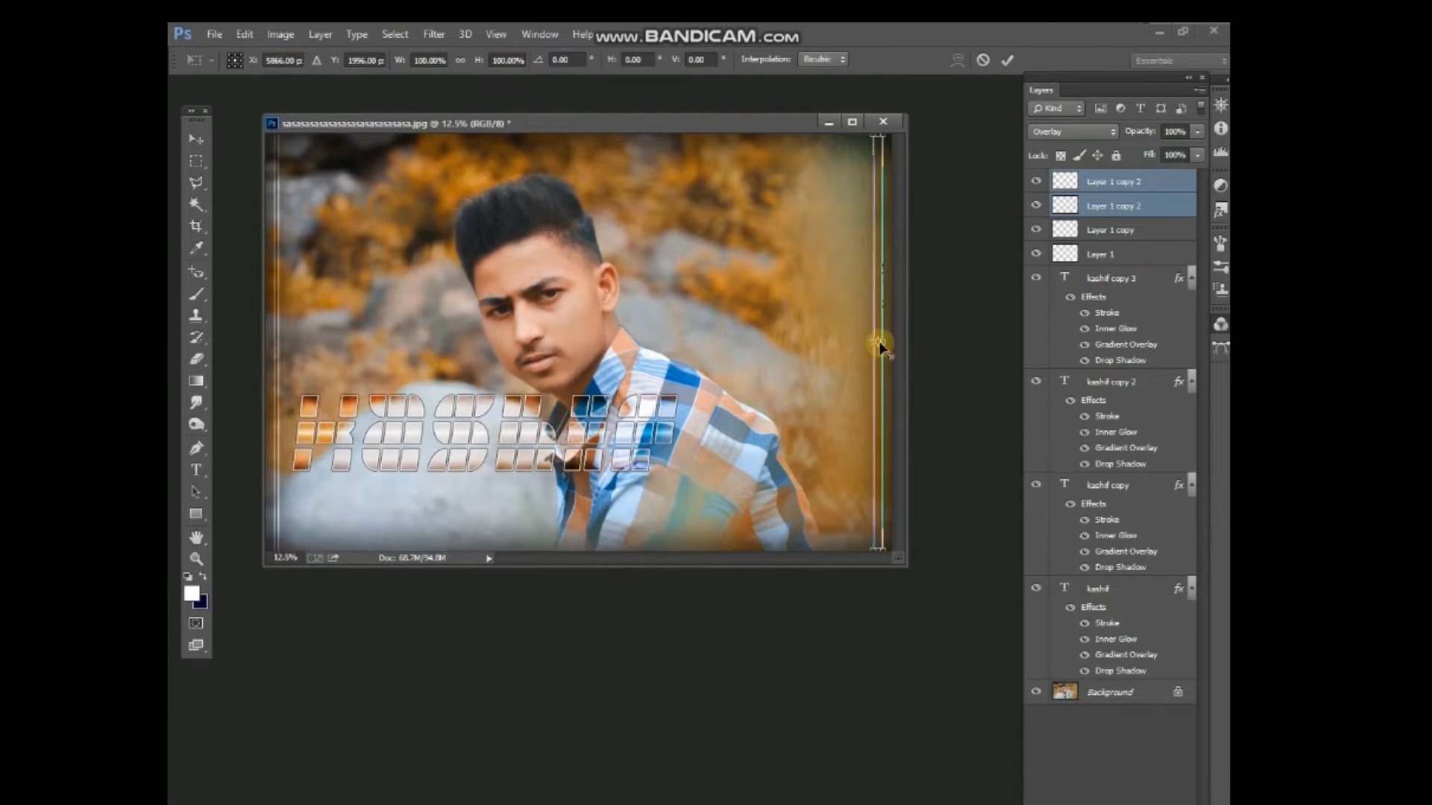
pyautogui.moveTo(880, 340); pyautogui.dragTo(877, 340)
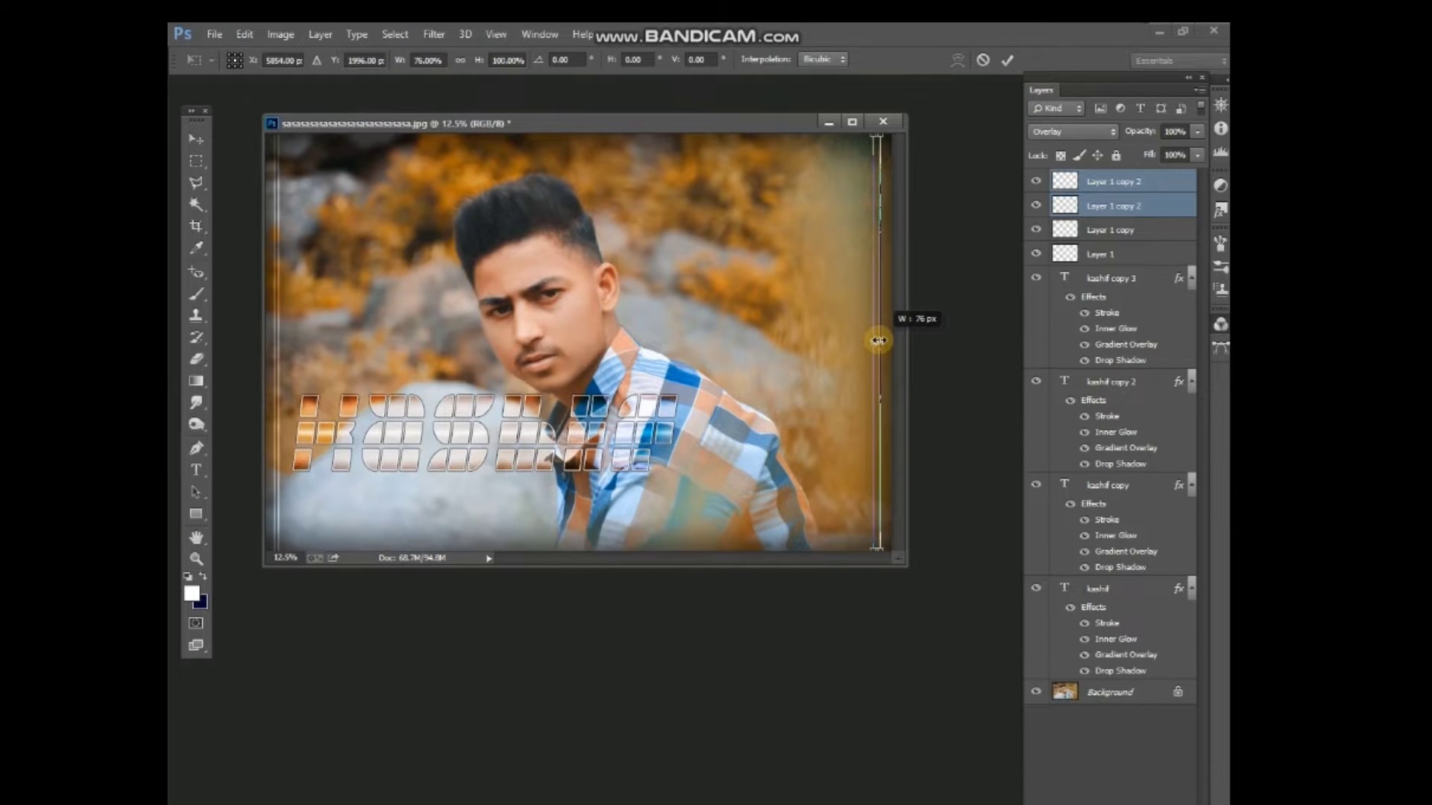
pyautogui.press('Return')
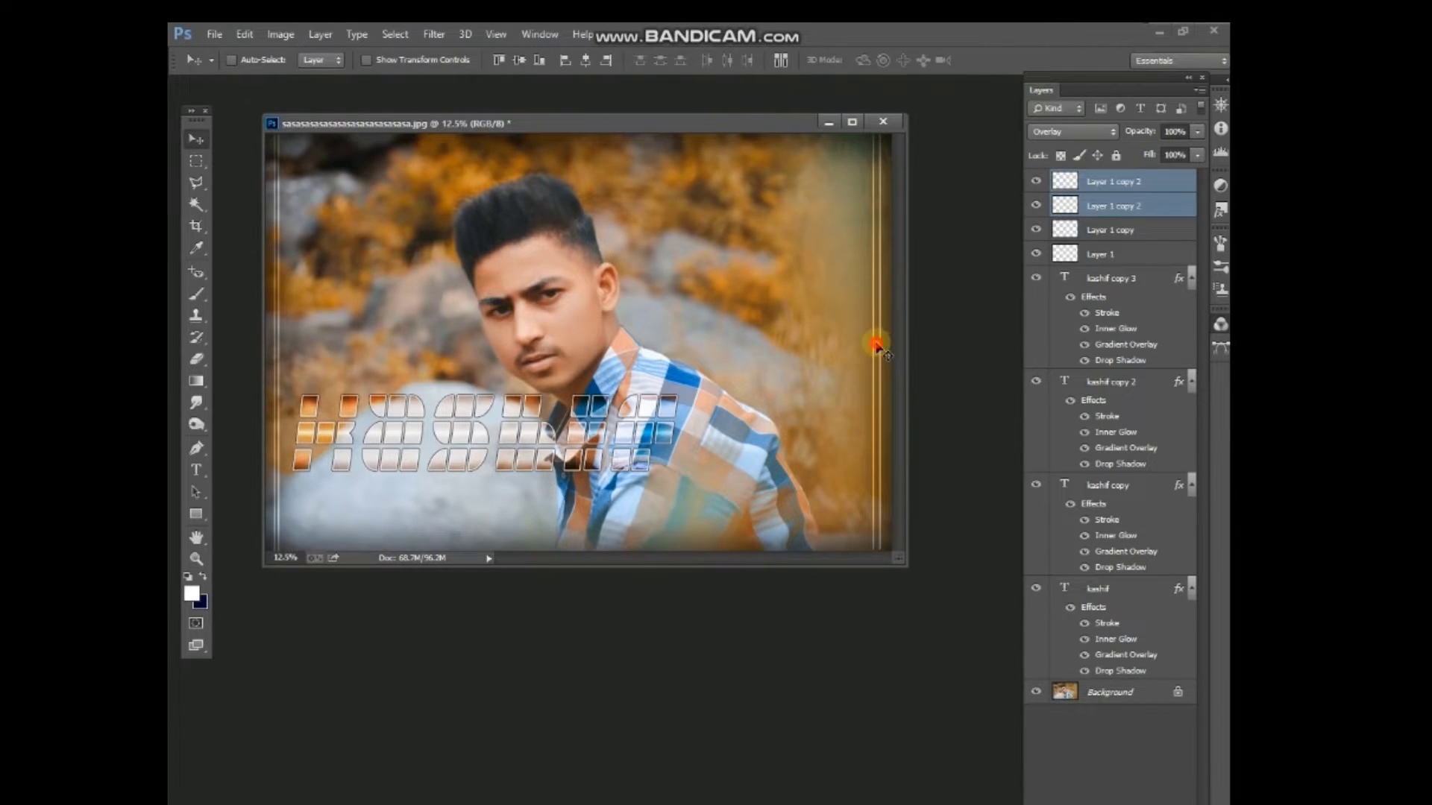
pyautogui.moveTo(877, 346); pyautogui.dragTo(880, 349)
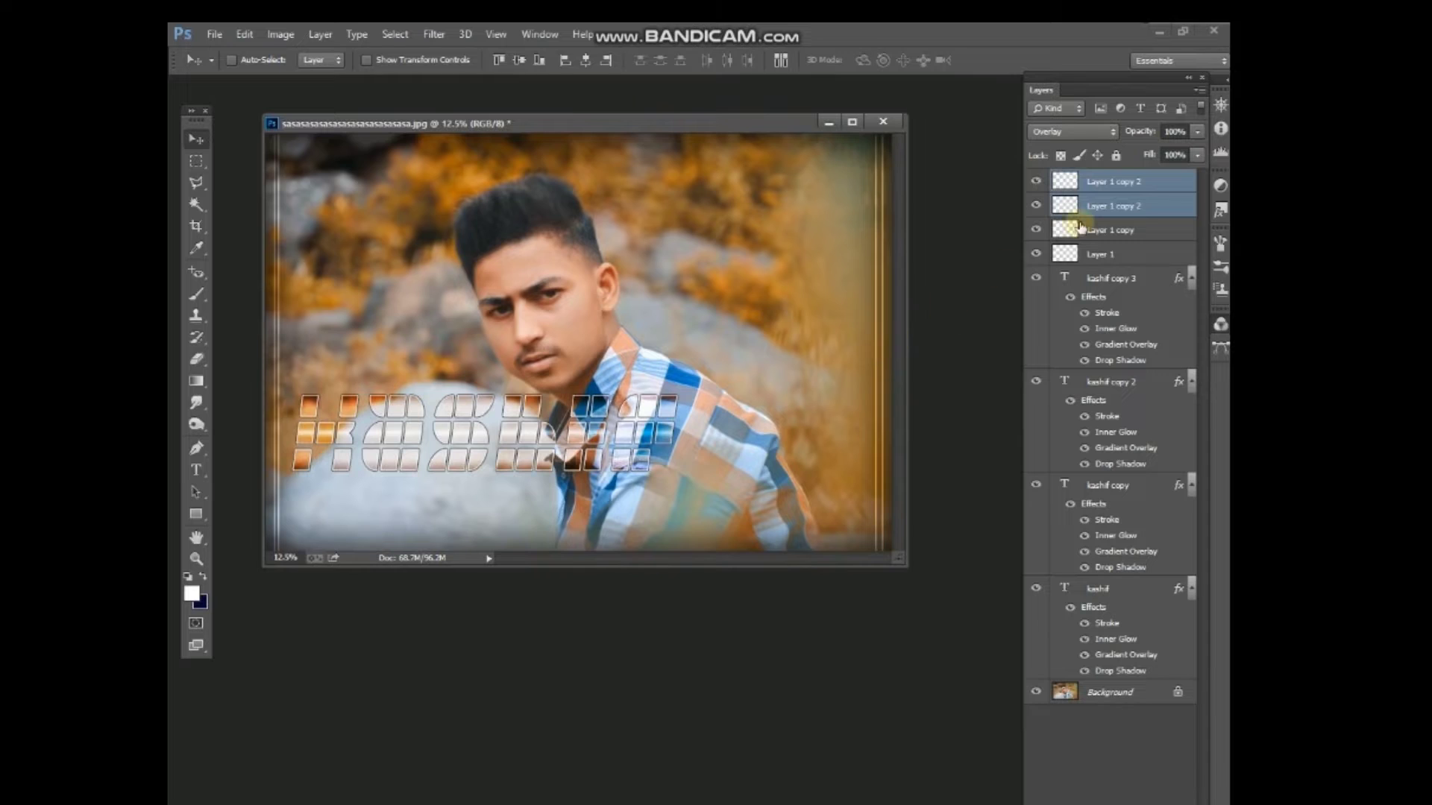
pyautogui.click(1054, 133)
pyautogui.press('Down')
pyautogui.press('Down')
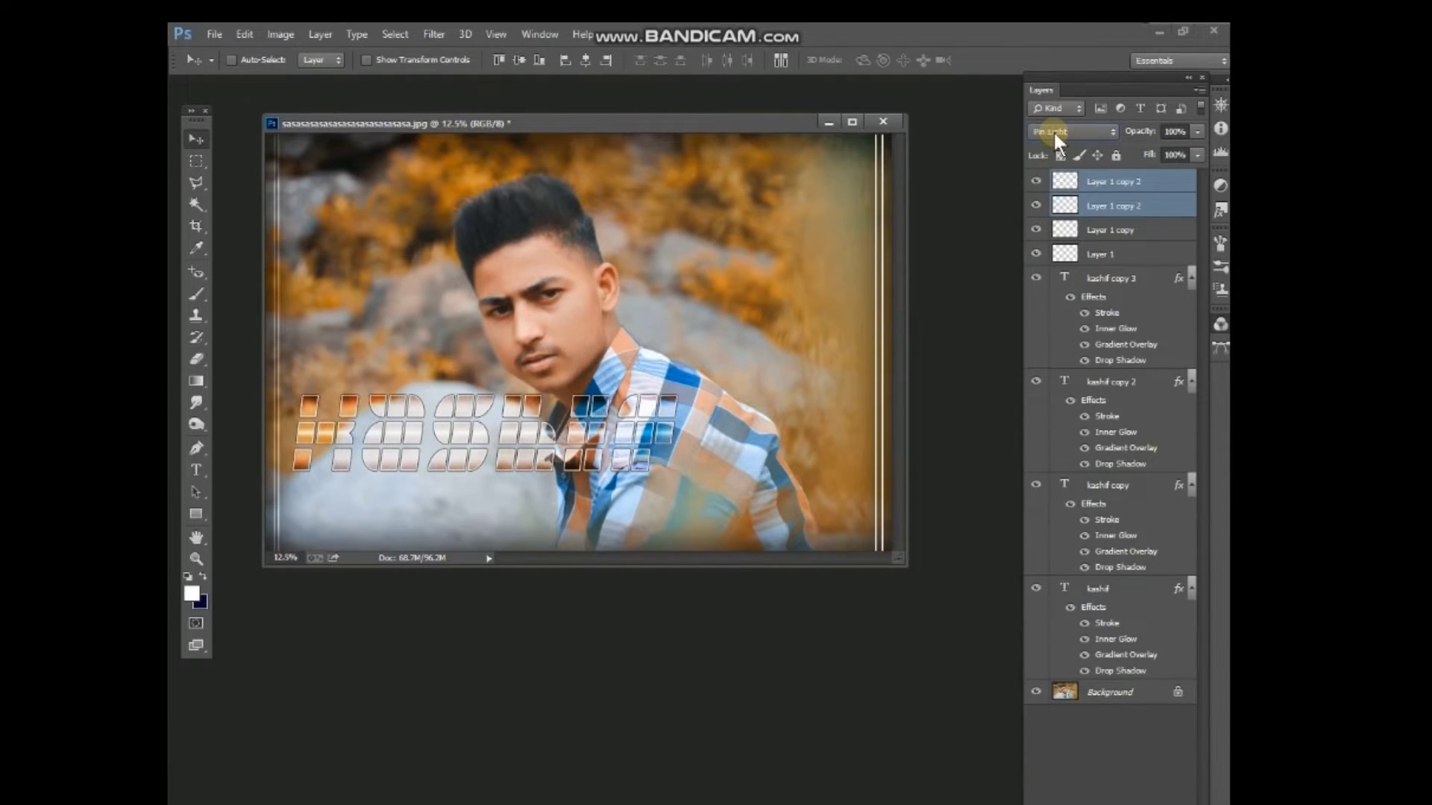
pyautogui.press('Down')
pyautogui.press('Down')
pyautogui.press('Up')
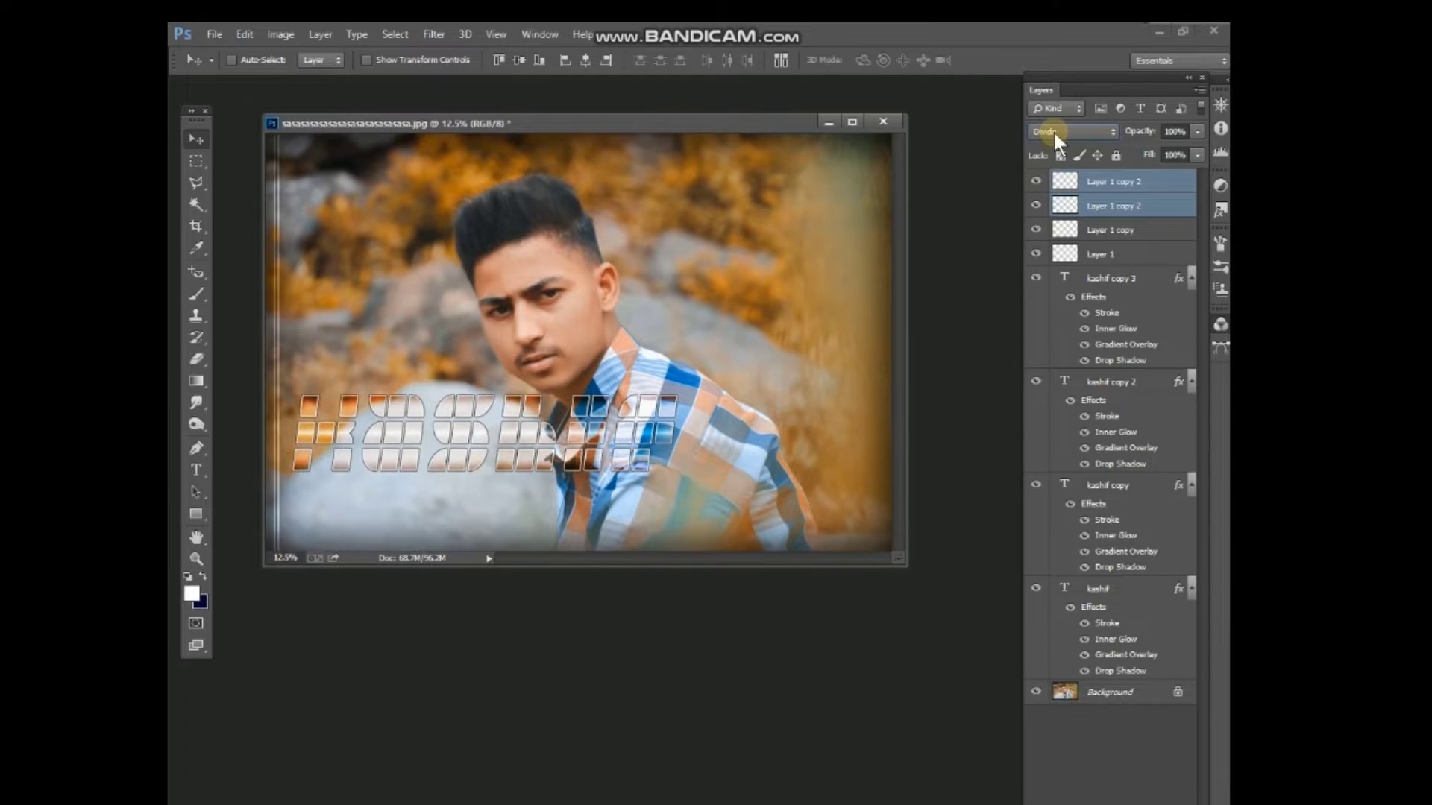
pyautogui.press('Up')
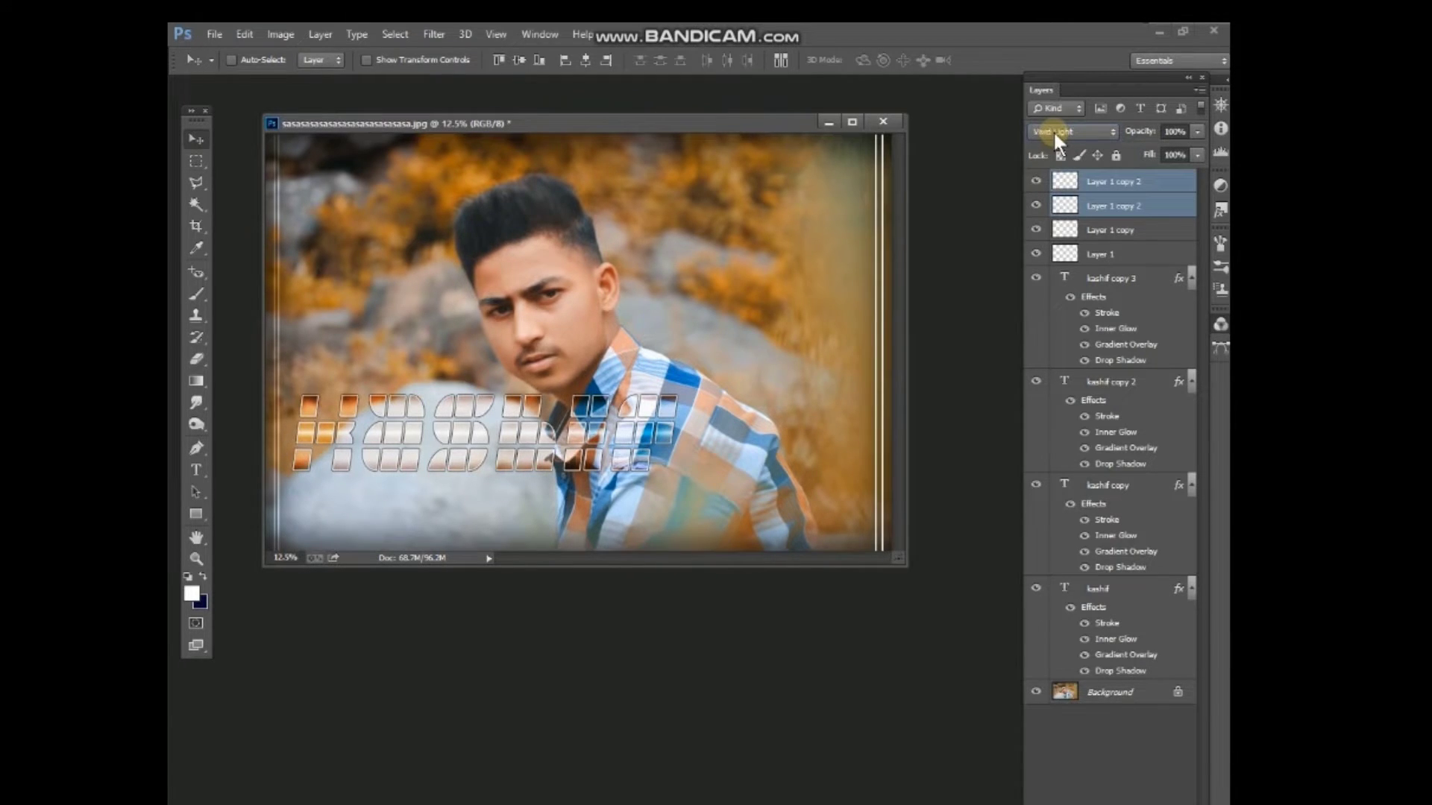
pyautogui.press('Up')
pyautogui.press('Up')
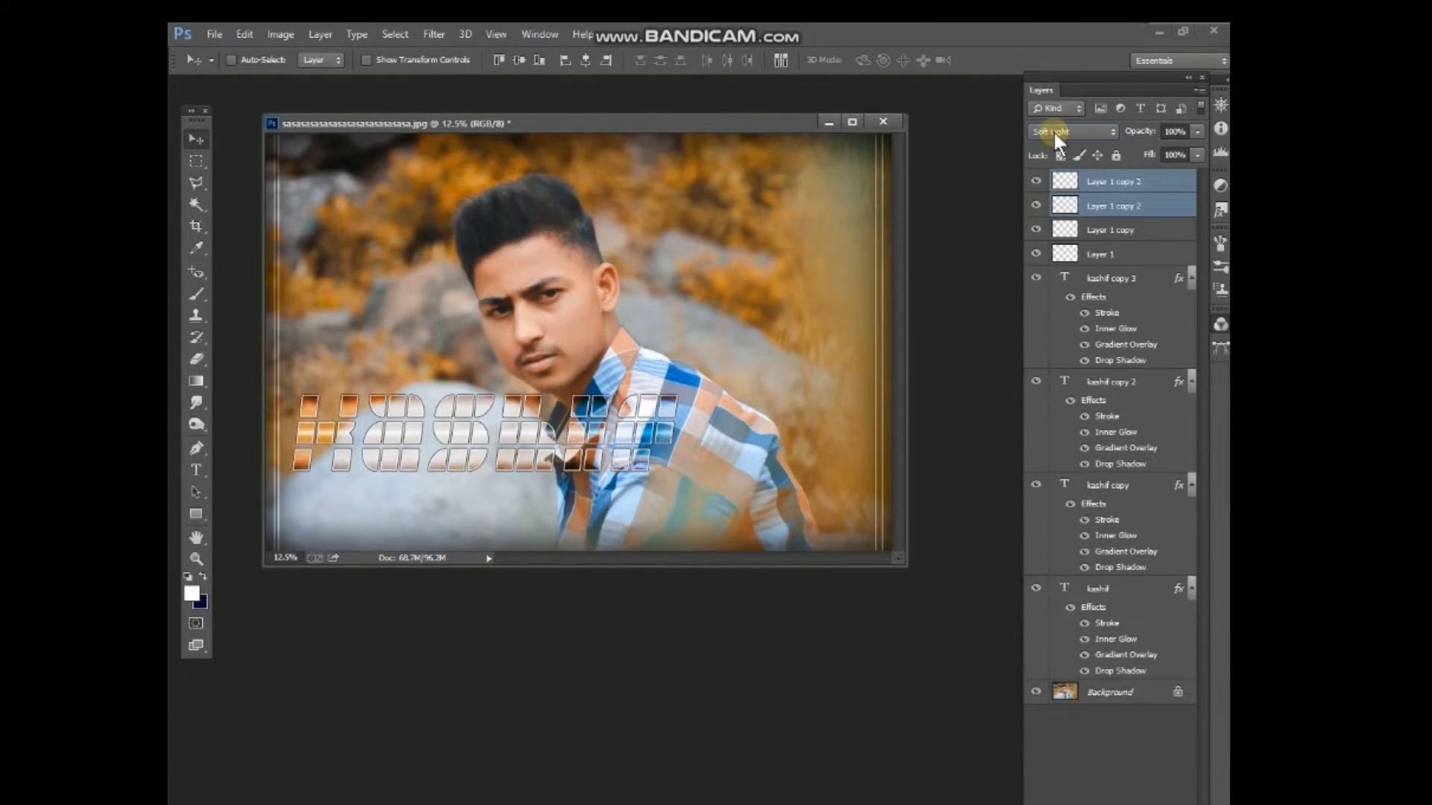
pyautogui.press('Up')
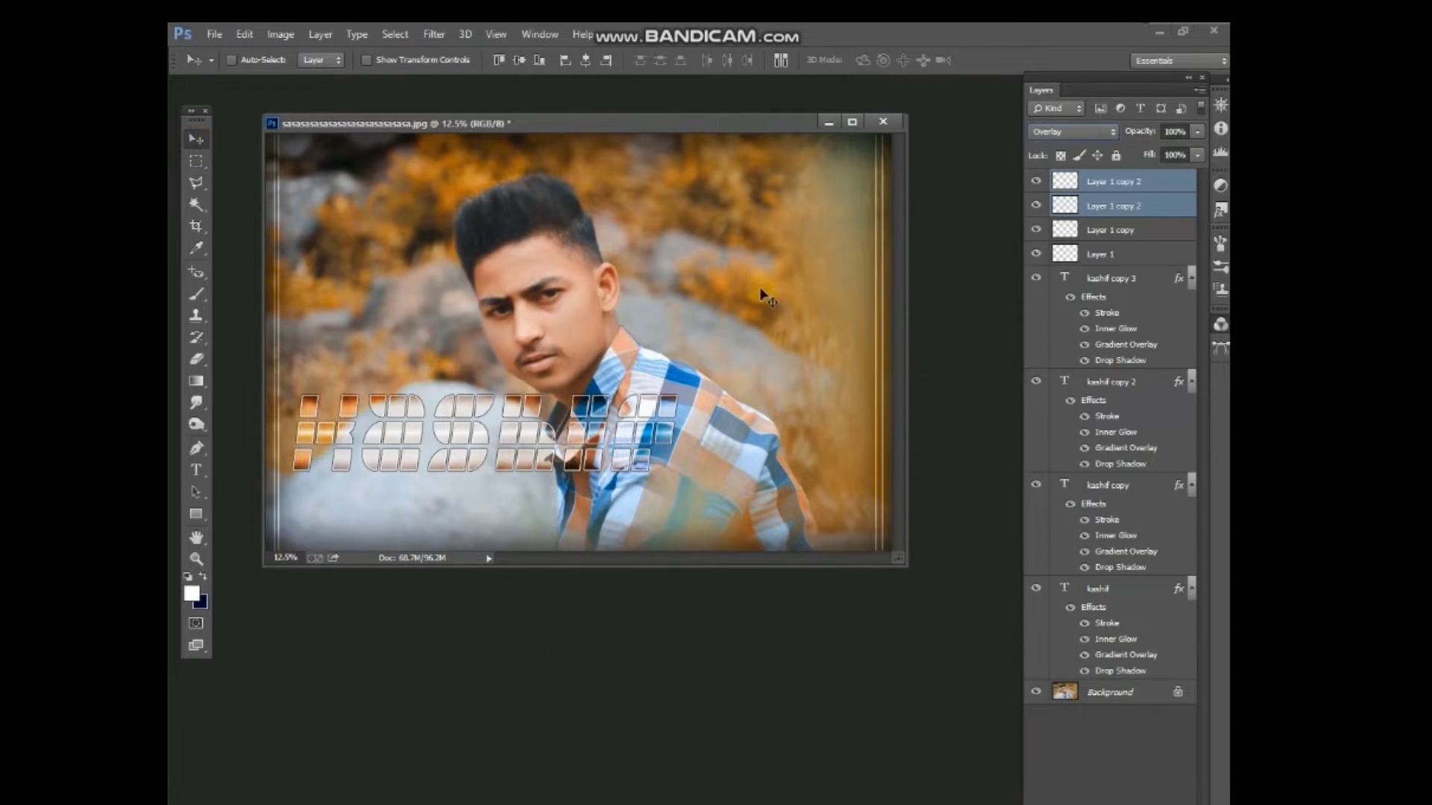
pyautogui.click(1096, 258)
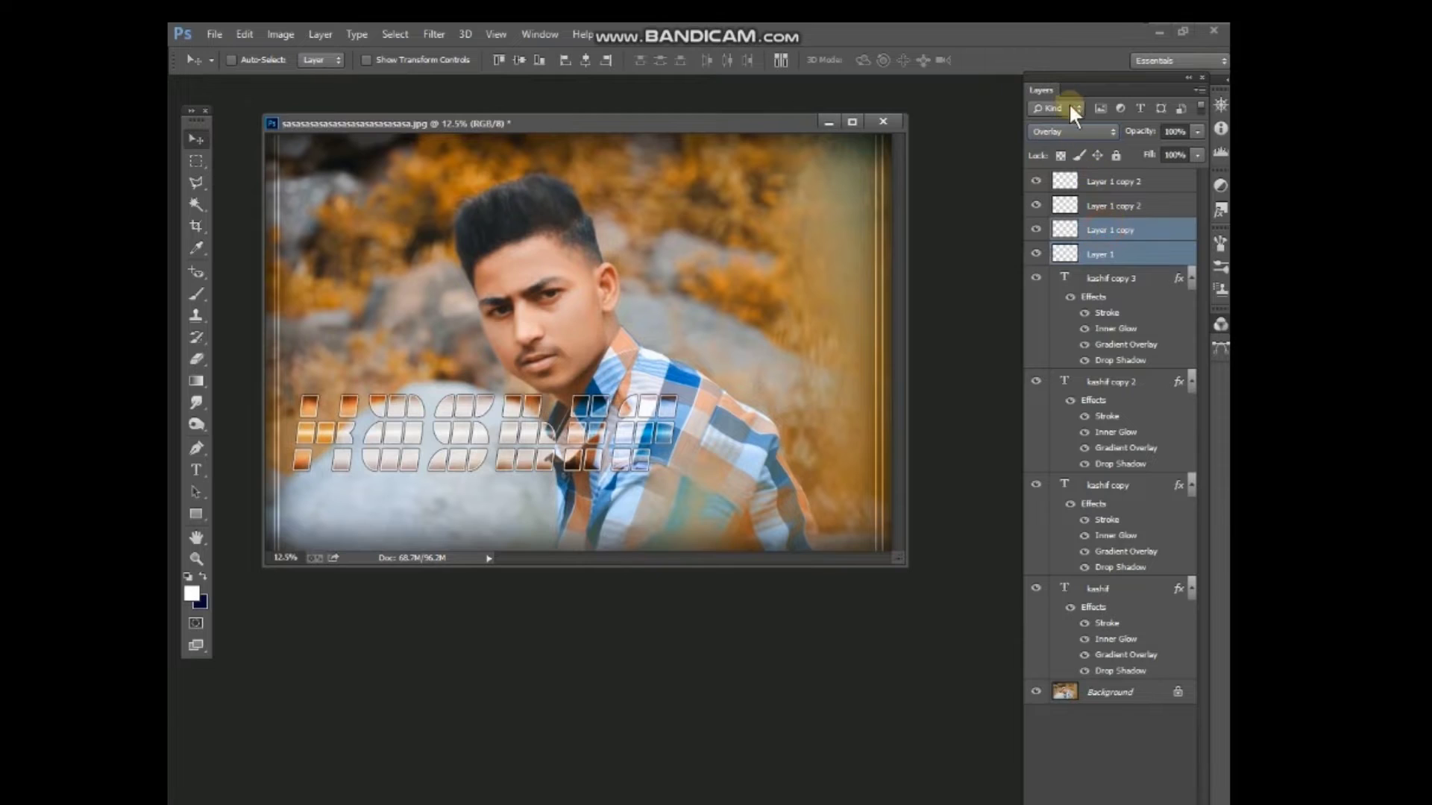
pyautogui.click(1080, 132)
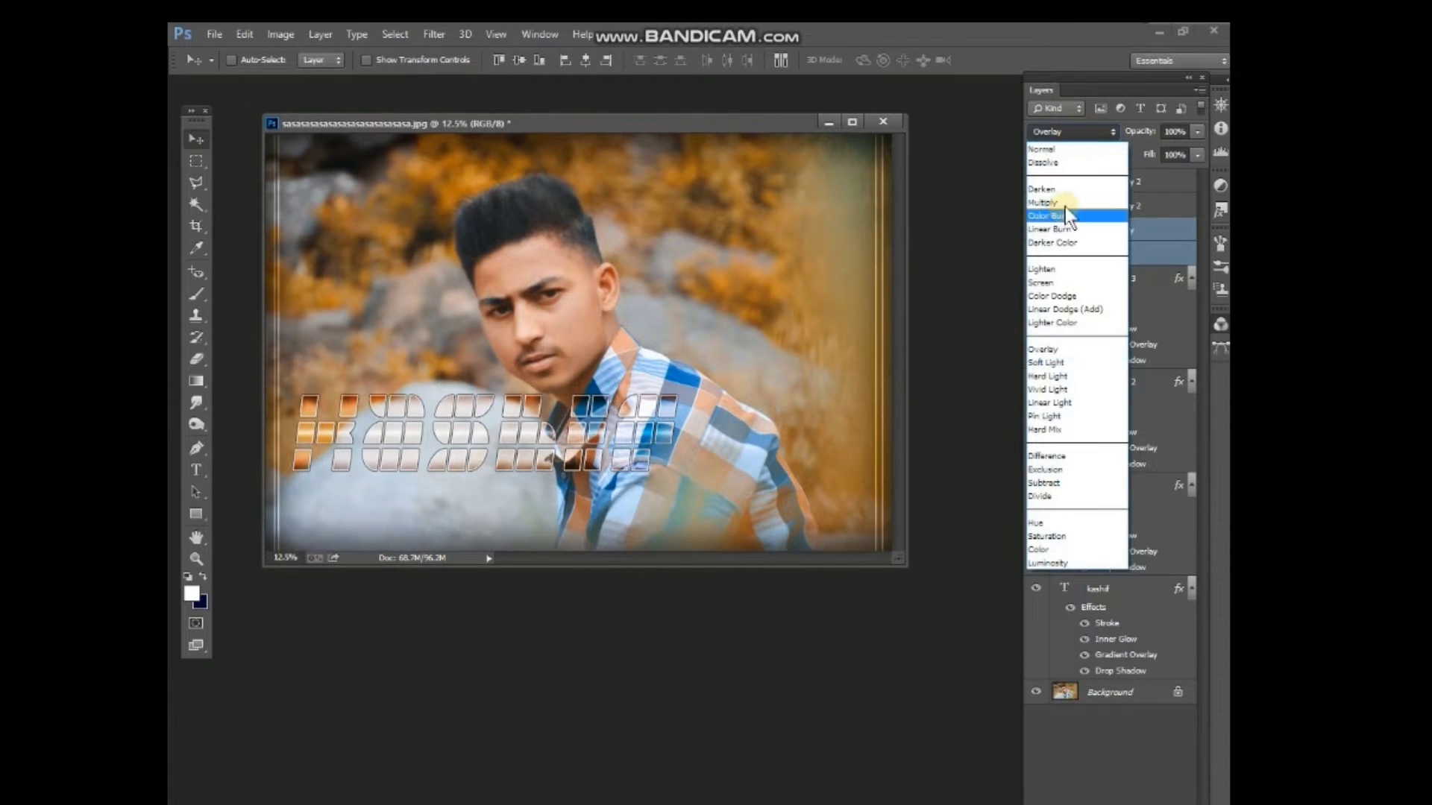
pyautogui.click(1085, 133)
pyautogui.click(1119, 207)
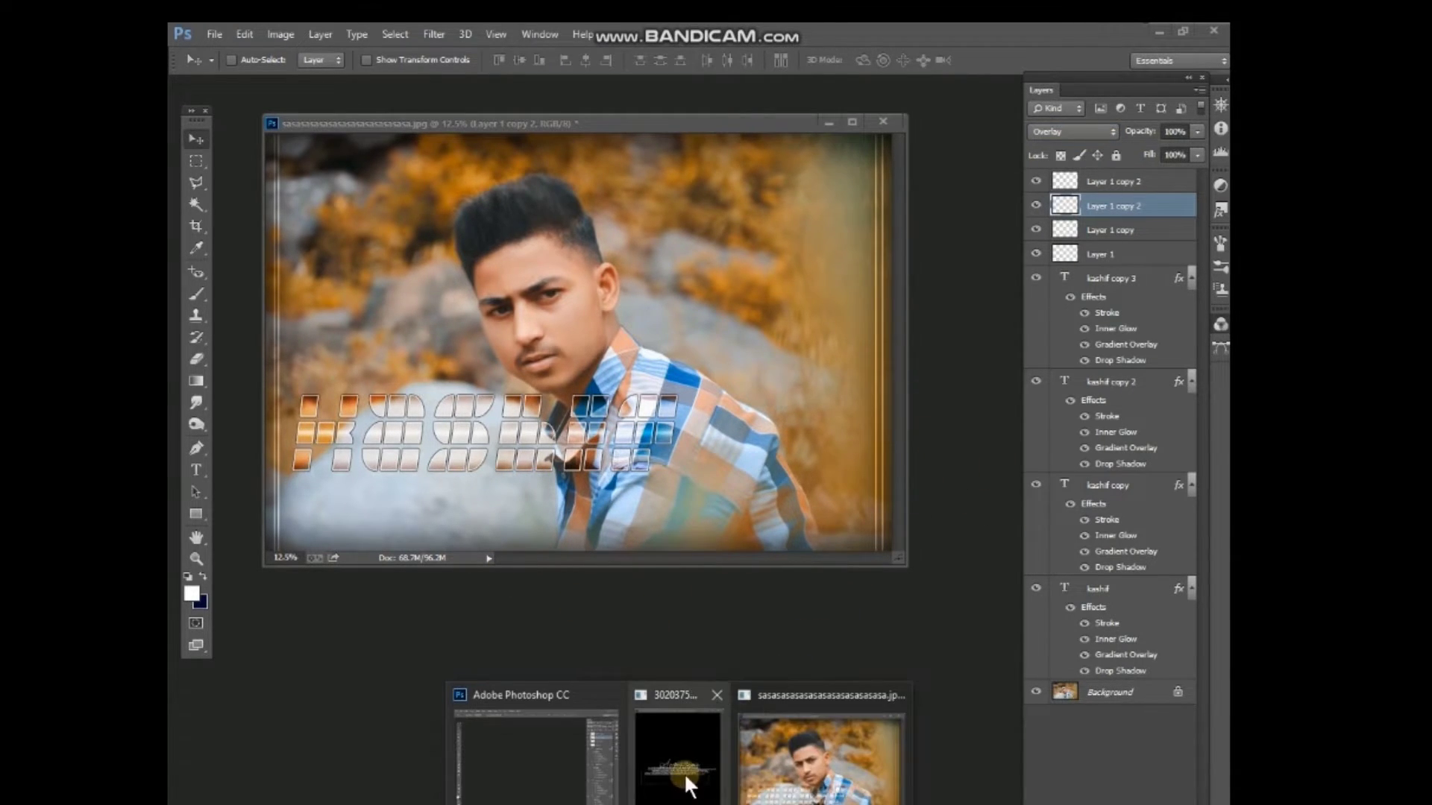
# - Bring the Sweetiepie quote document forward, clear its selection, and zoom in
pyautogui.click(683, 773)
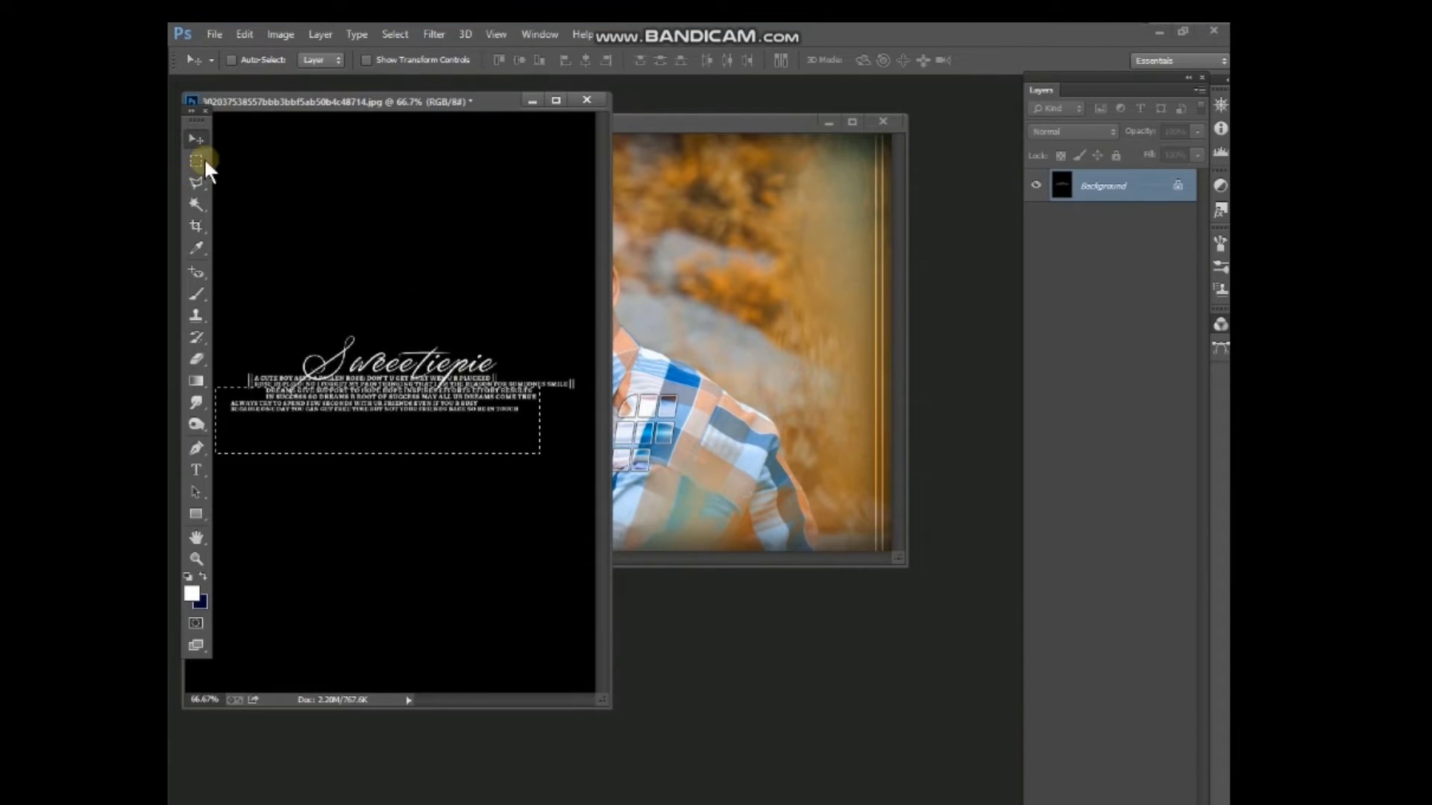
pyautogui.click(204, 160)
pyautogui.rightClick(427, 281)
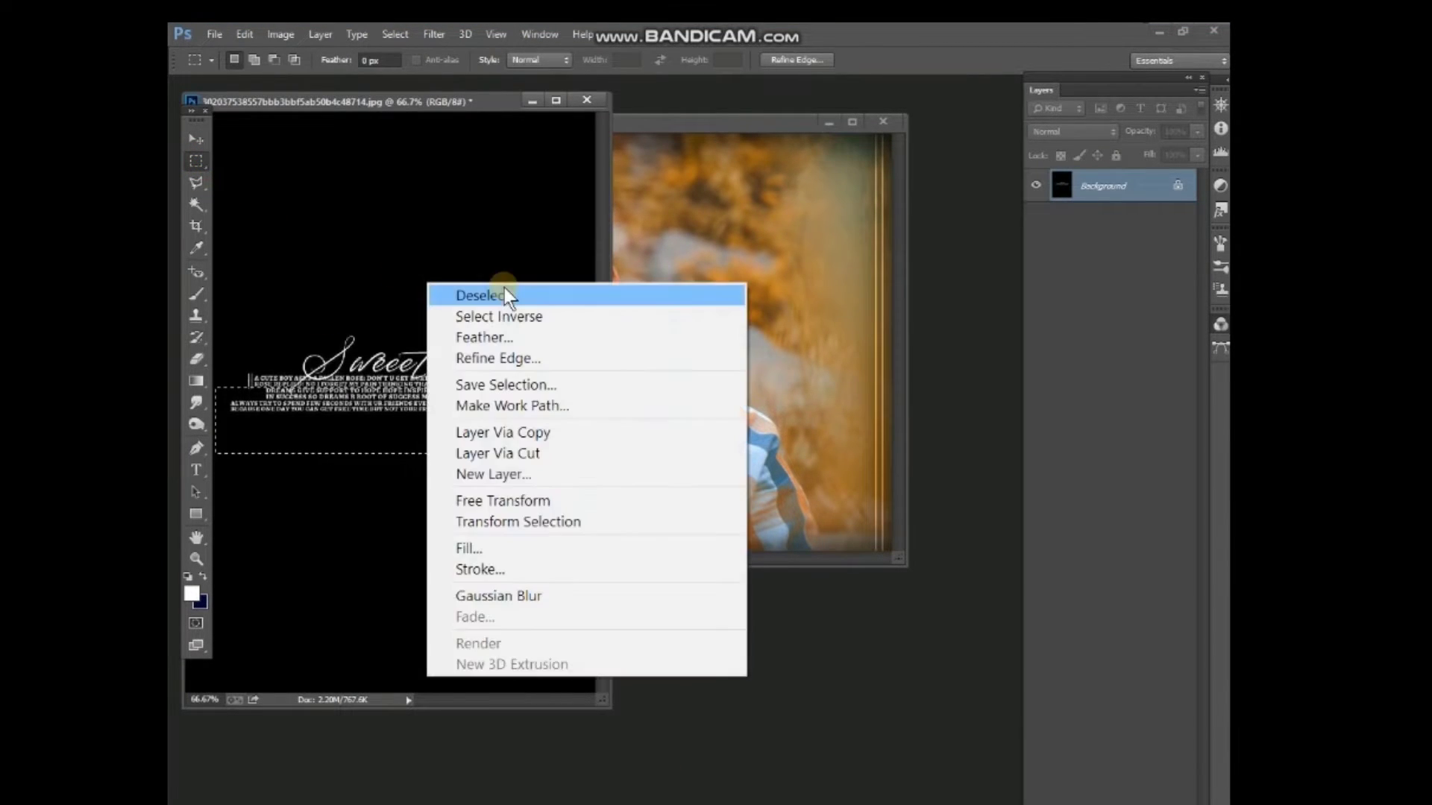
pyautogui.click(504, 287)
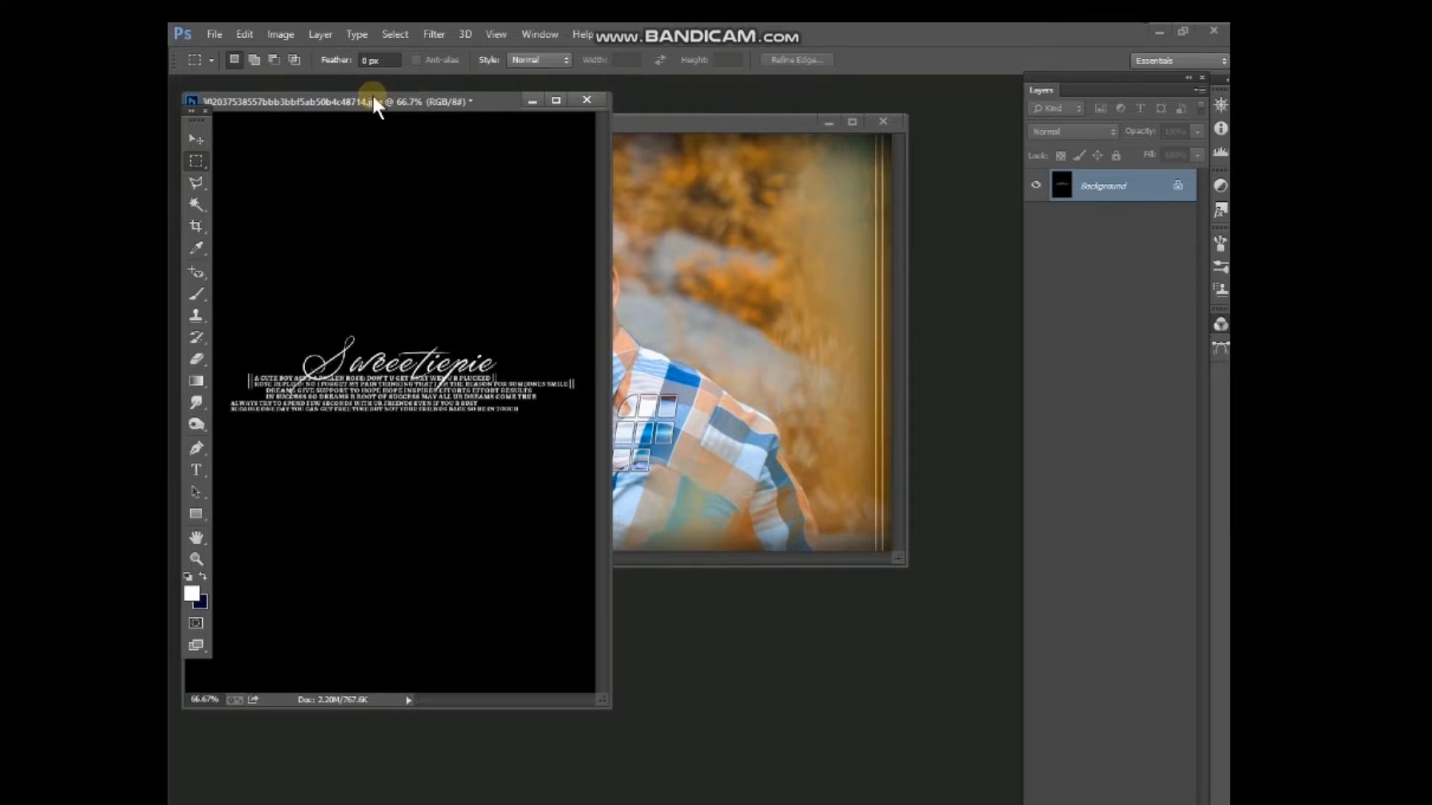
pyautogui.moveTo(375, 107); pyautogui.dragTo(470, 109)
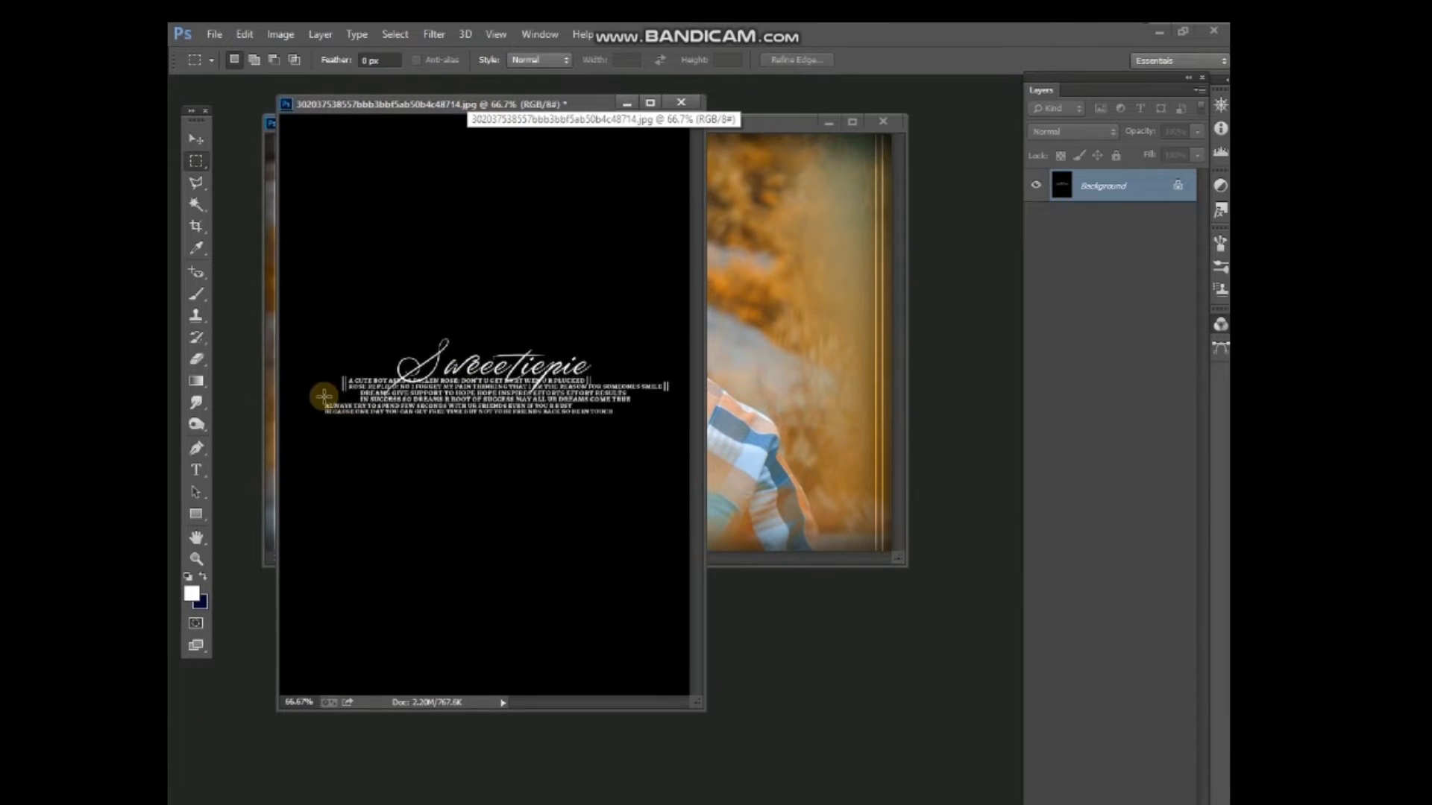
pyautogui.scroll(2, 572, 489)
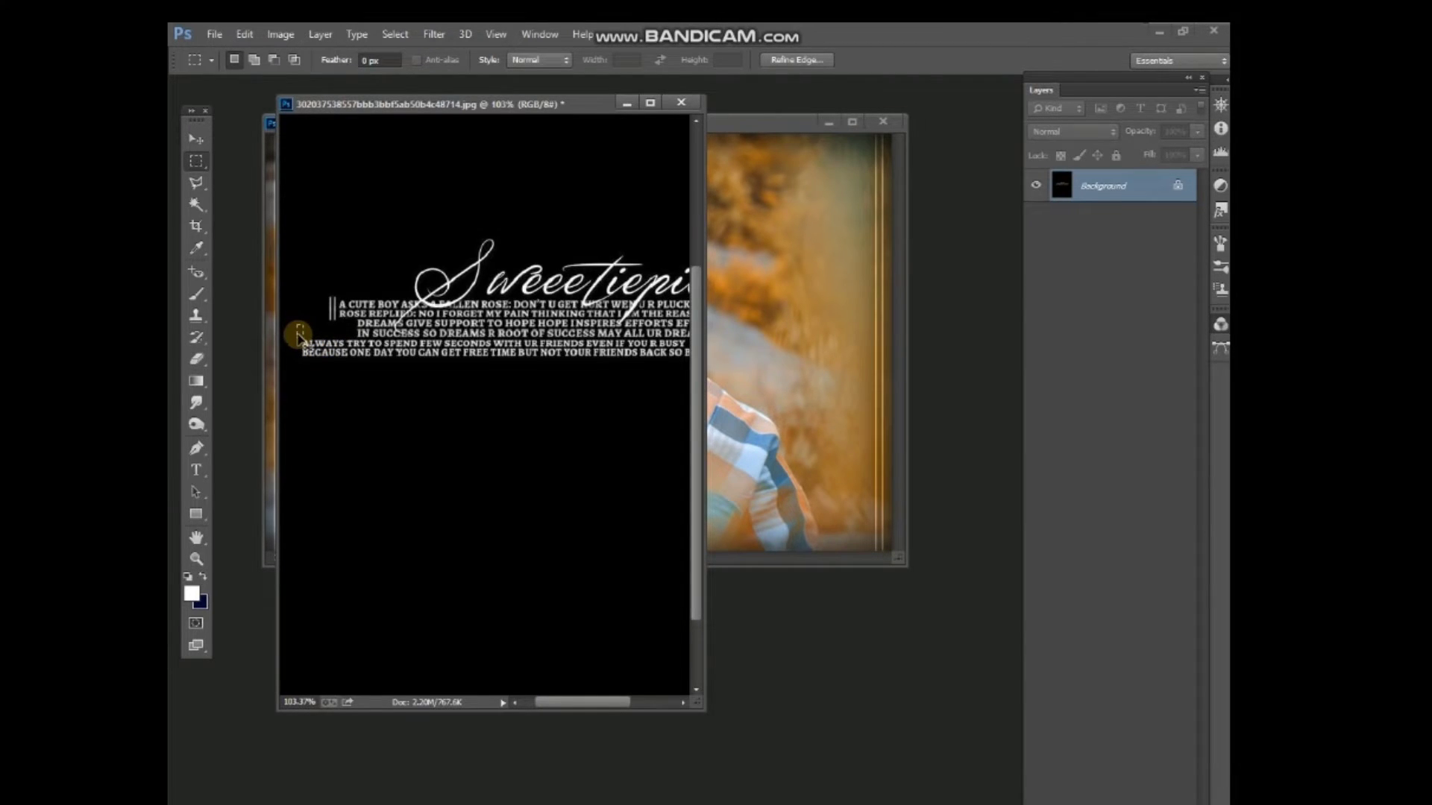
# - Marquee-select the quote's last lines and drag them into the portrait as Layer 2
pyautogui.moveTo(297, 338); pyautogui.dragTo(596, 424)
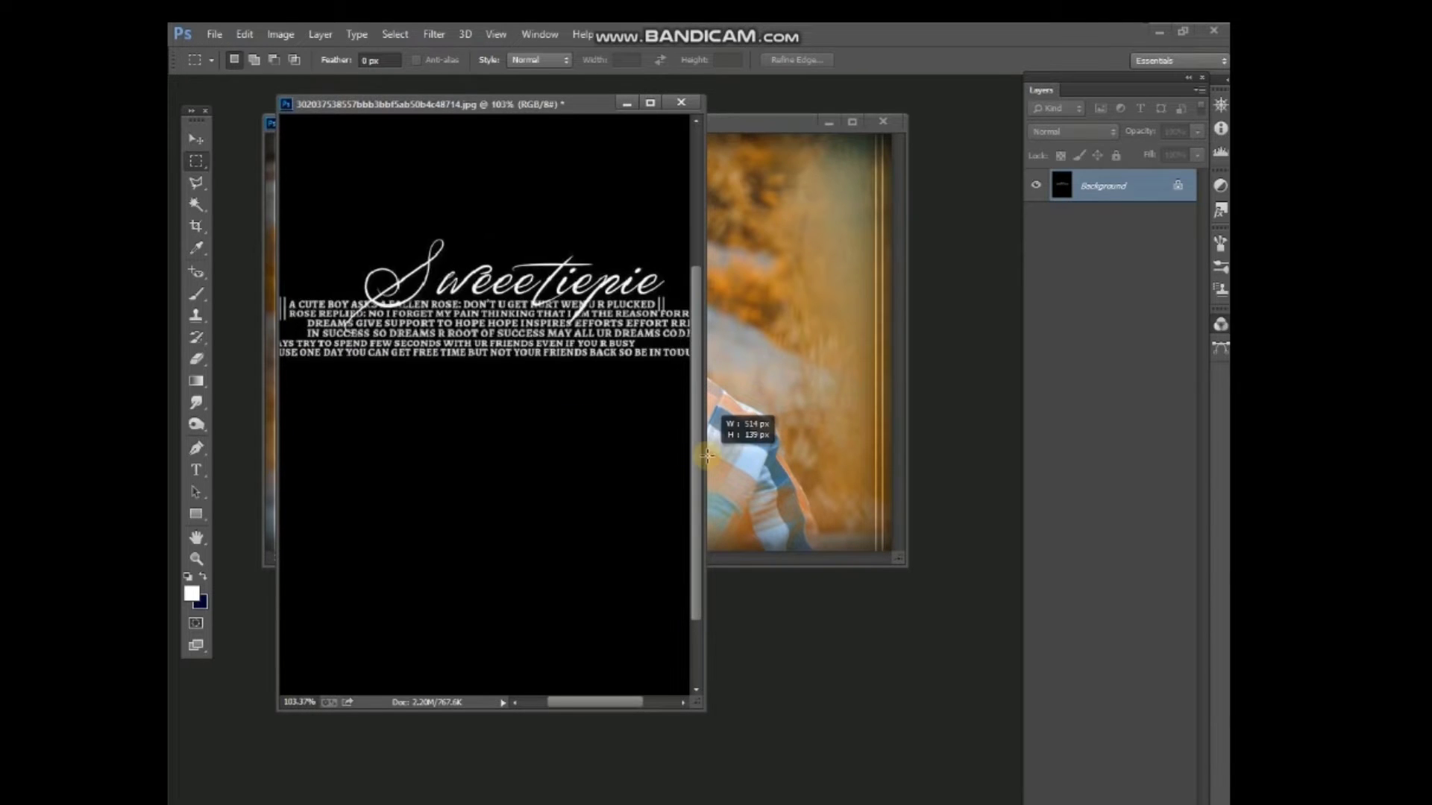
pyautogui.moveTo(596, 424); pyautogui.dragTo(679, 403)
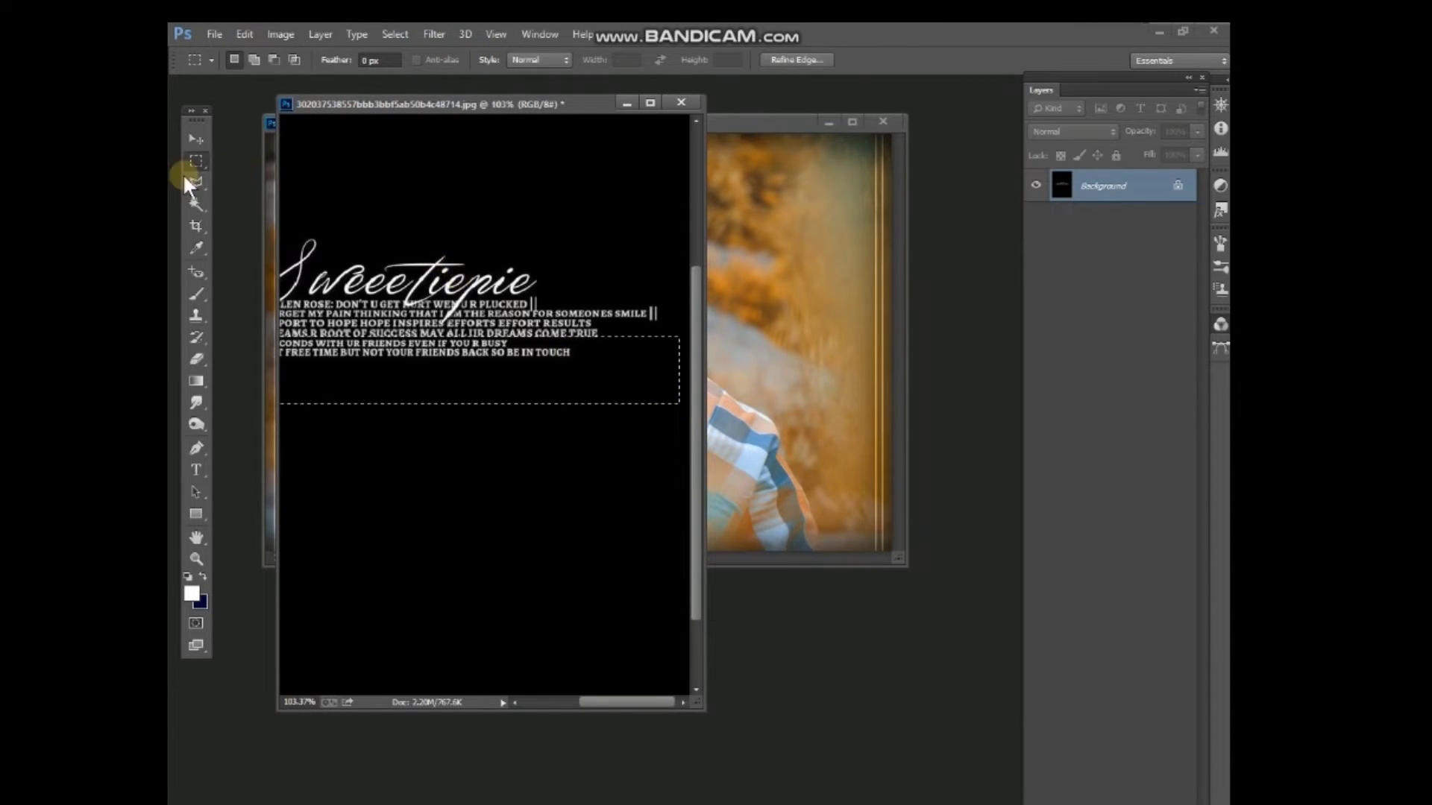
pyautogui.click(196, 139)
pyautogui.click(500, 370)
pyautogui.moveTo(587, 389)
pyautogui.mouseDown()
pyautogui.moveTo(468, 520)
pyautogui.moveTo(450, 504)
pyautogui.mouseUp()
# - Enlarge the pasted quote across the portrait and place it near the bottom
pyautogui.hotkey('ctrl', 't')
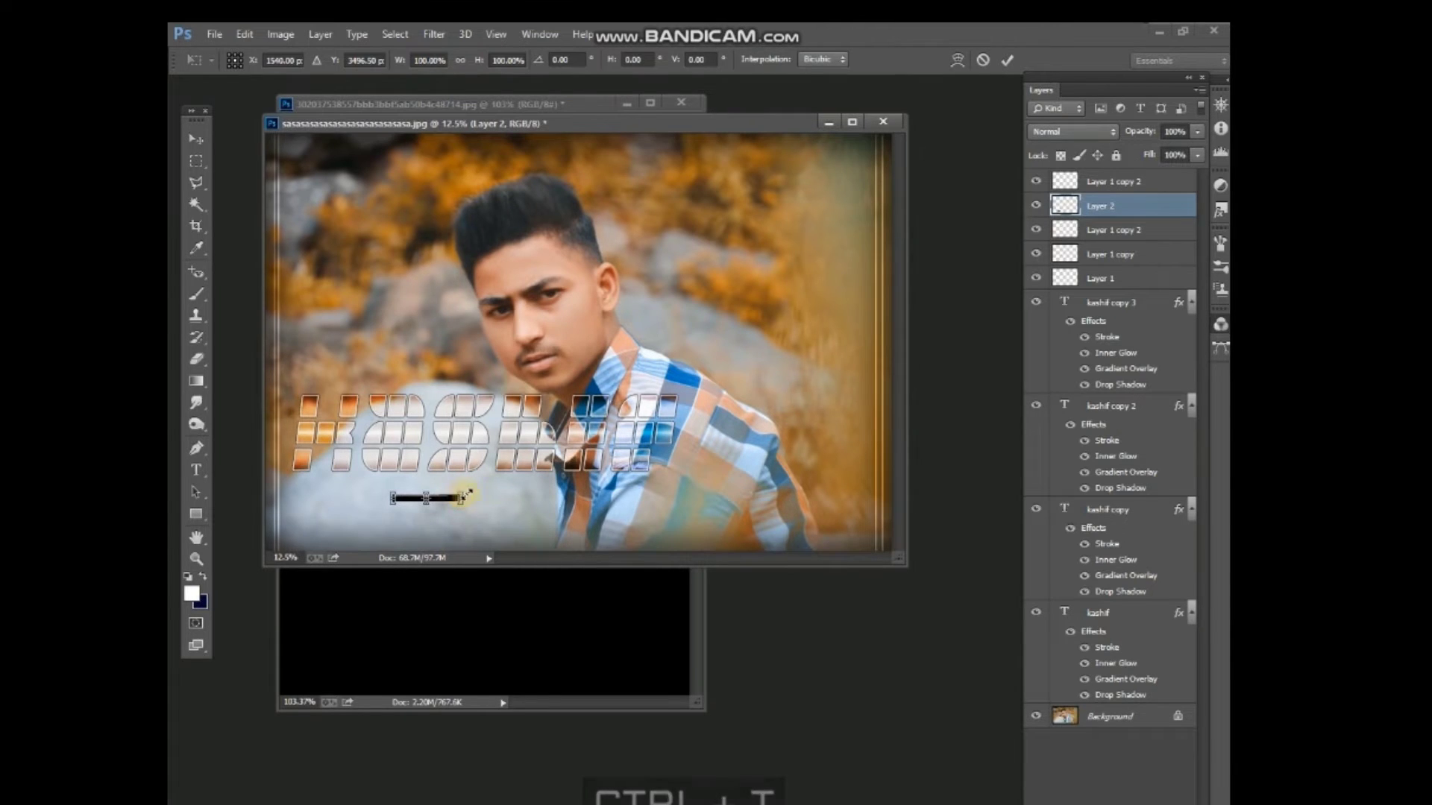
pyautogui.moveTo(460, 495)
pyautogui.mouseDown()
pyautogui.moveTo(744, 414)
pyautogui.moveTo(713, 423)
pyautogui.mouseUp()
pyautogui.press('Return')
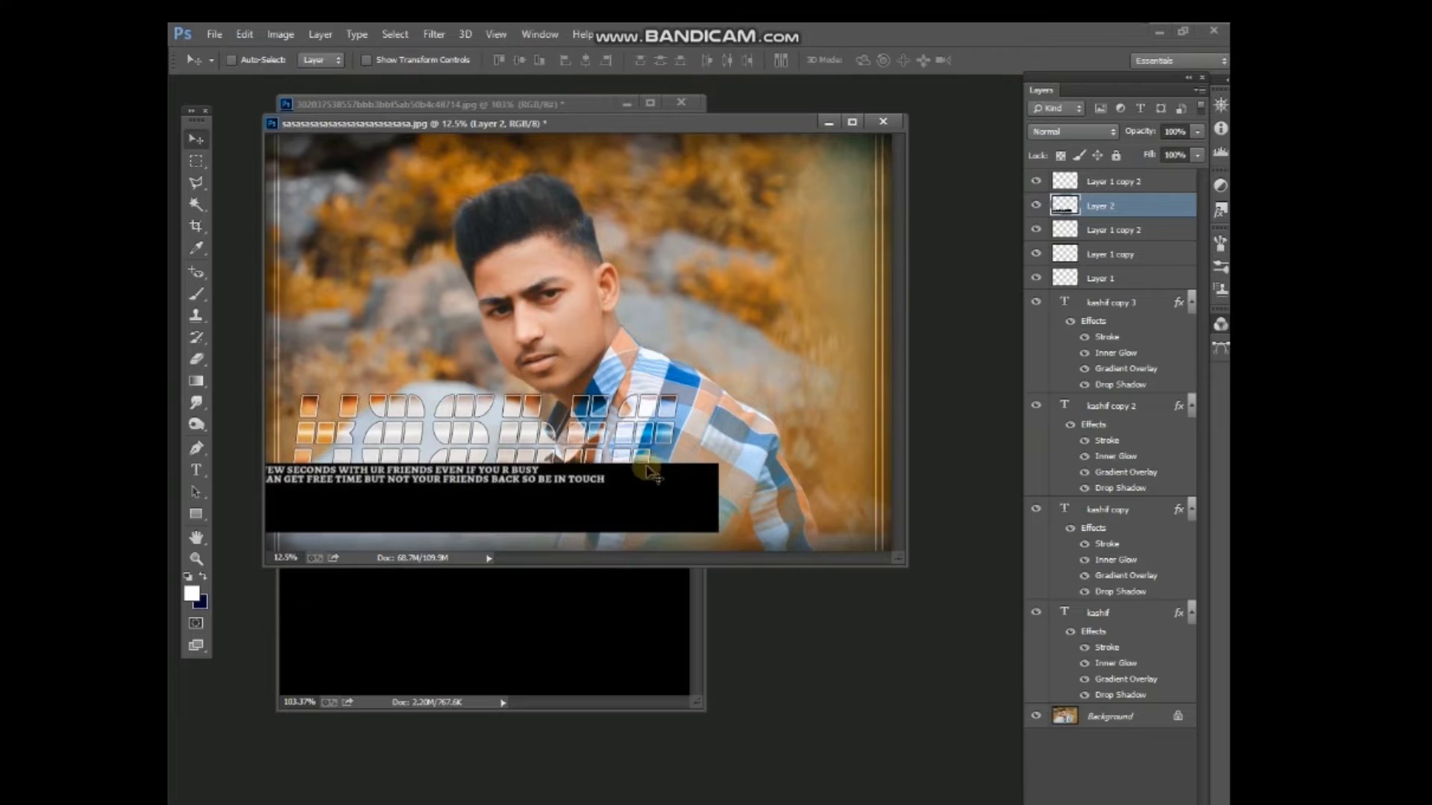
pyautogui.moveTo(612, 514); pyautogui.dragTo(749, 531)
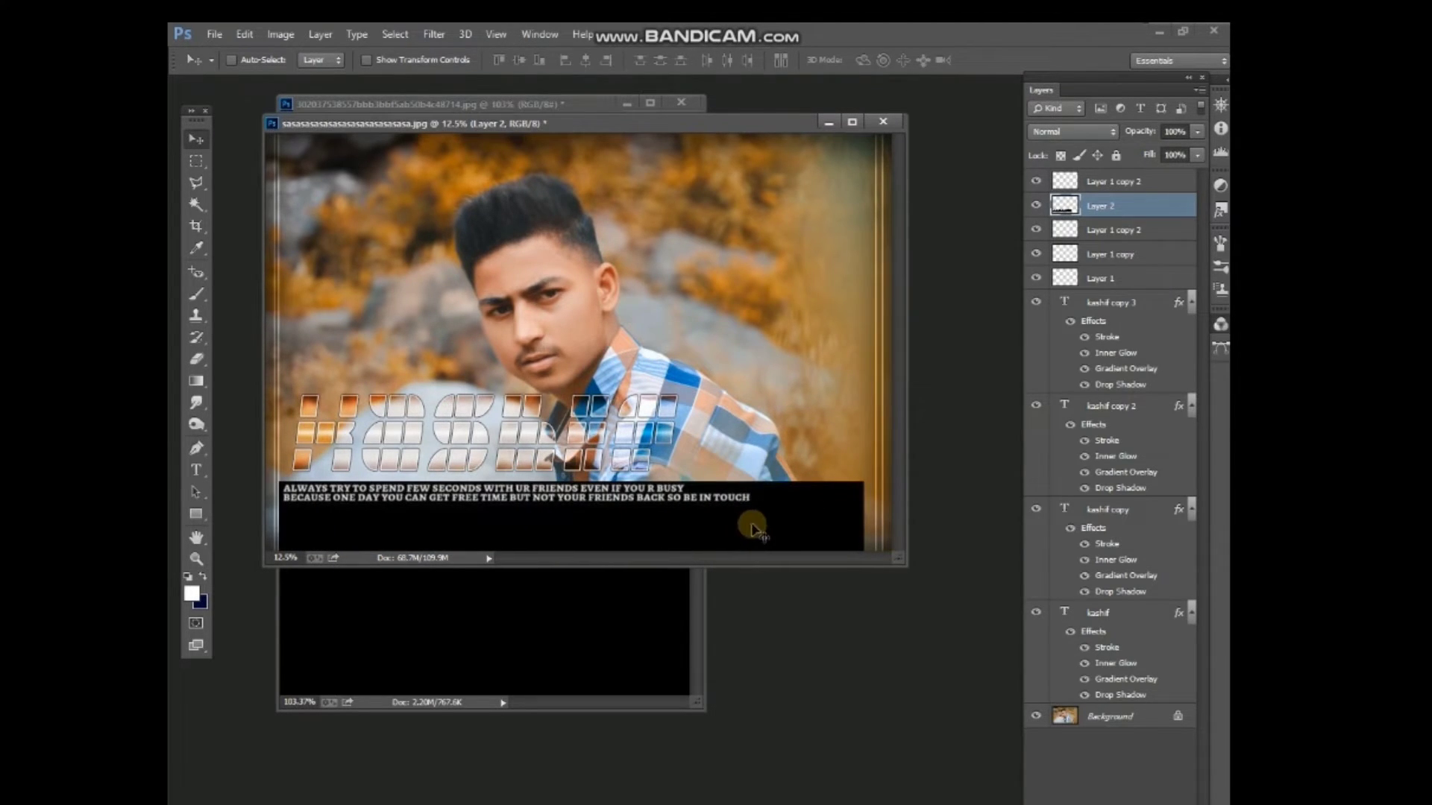
# - Set the quote layer's blend mode to Screen
pyautogui.click(1093, 131)
pyautogui.scroll(-1, 1093, 132)
pyautogui.scroll(-1, 1094, 131)
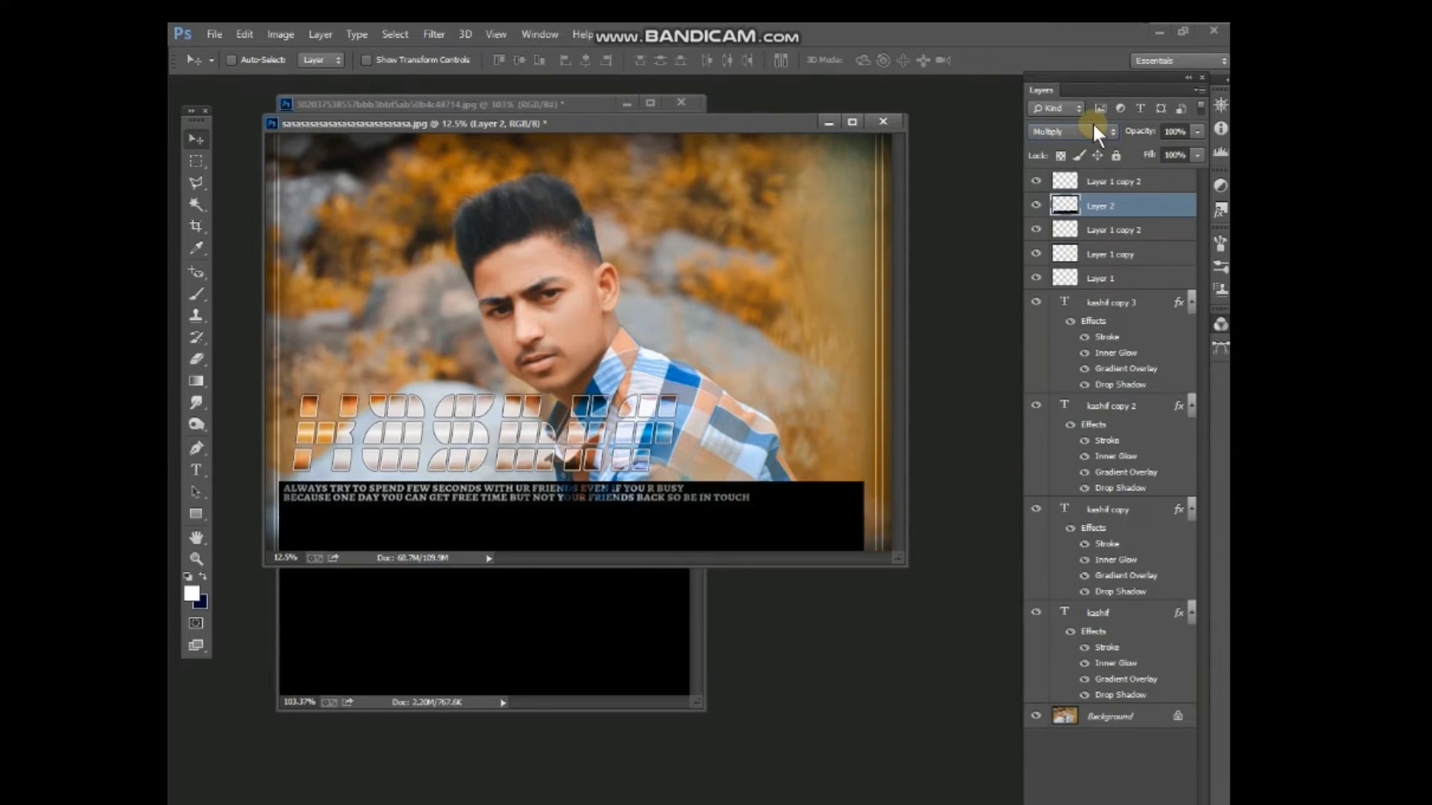
pyautogui.scroll(-1, 1093, 131)
pyautogui.scroll(-1, 1093, 131)
pyautogui.scroll(-1, 1094, 131)
pyautogui.scroll(-1, 1094, 131)
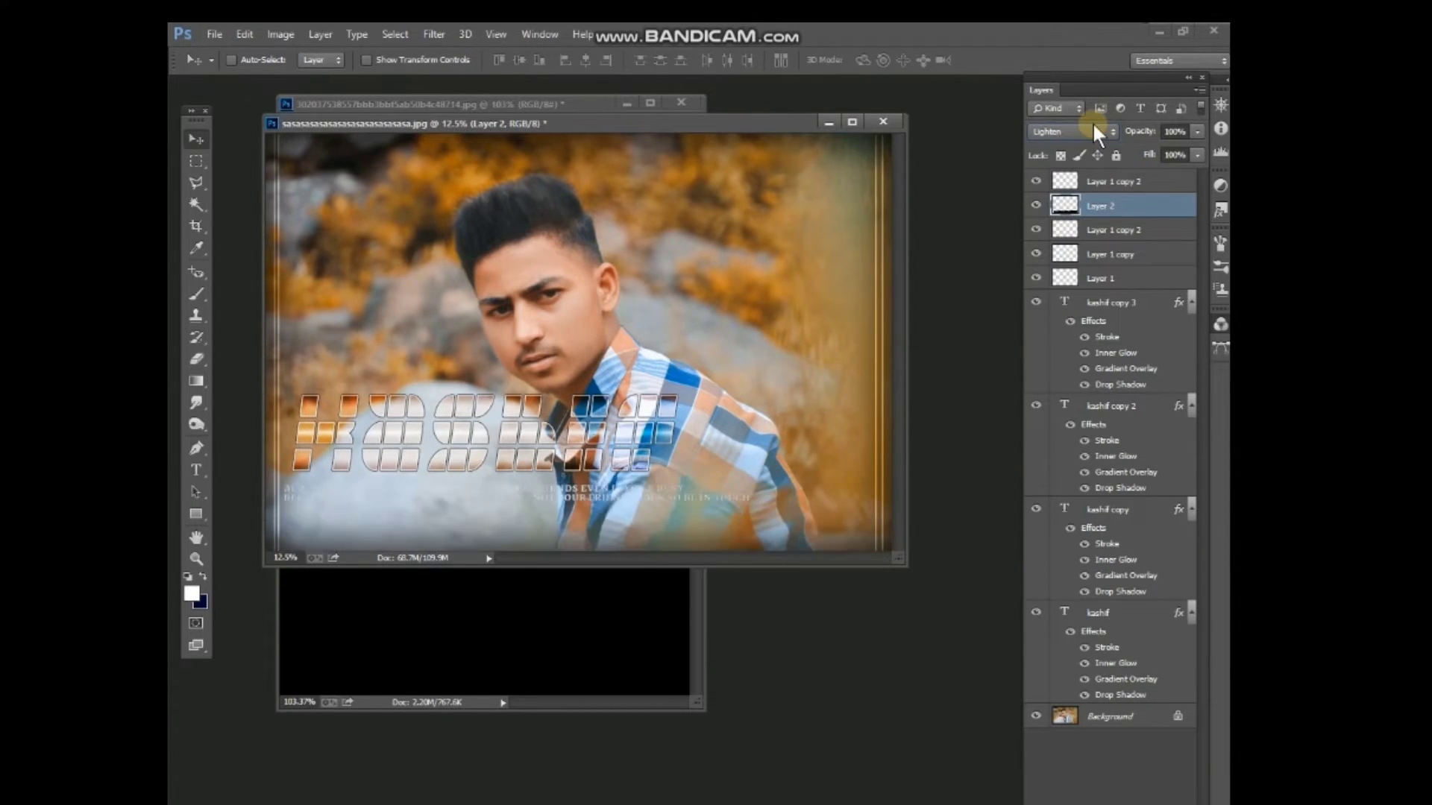
pyautogui.scroll(-1, 1095, 132)
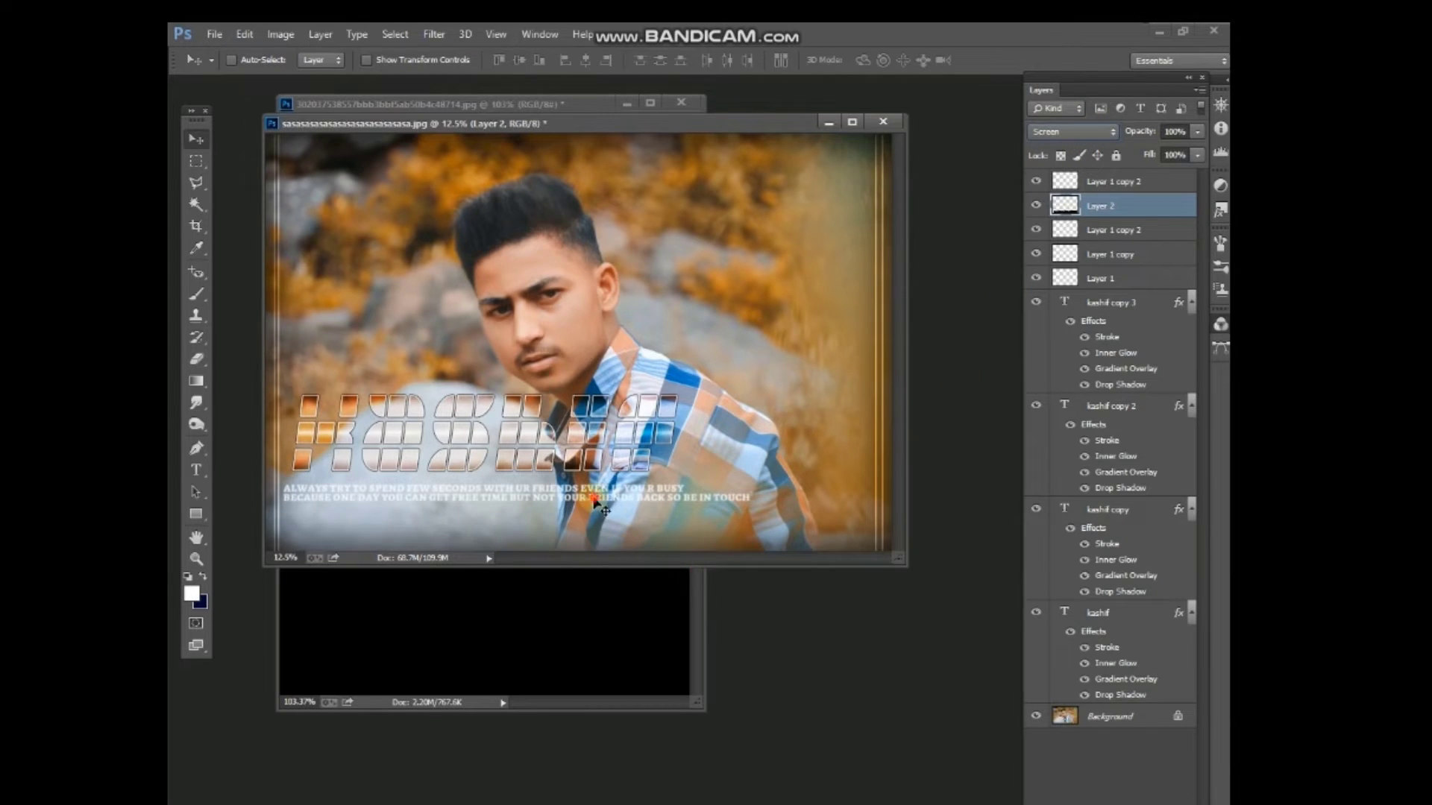
# - Enlarge the quote text further and move it to the portrait's bottom edge
pyautogui.moveTo(592, 496); pyautogui.dragTo(599, 534)
pyautogui.hotkey('ctrl', 't')
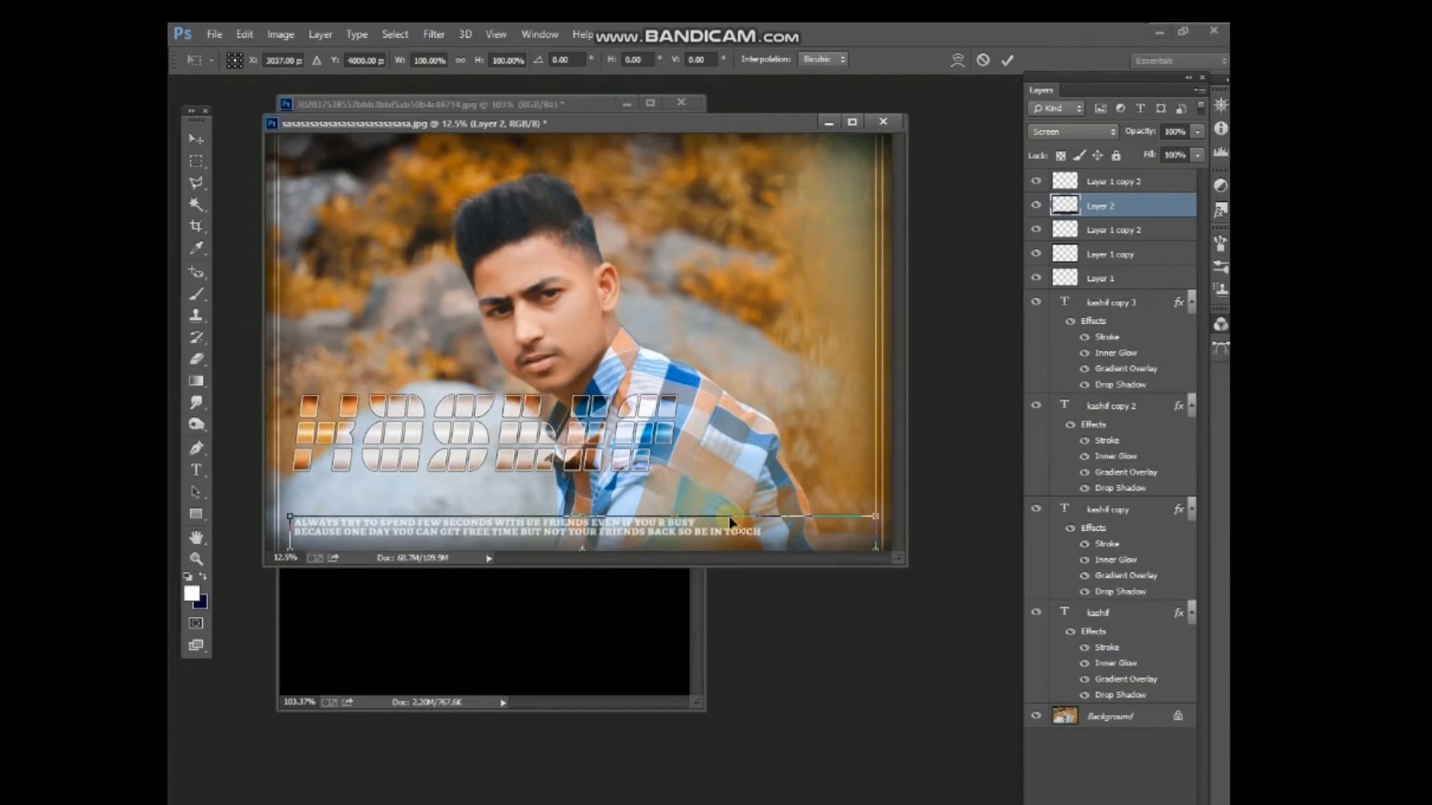
pyautogui.moveTo(727, 516)
pyautogui.mouseDown()
pyautogui.moveTo(730, 497)
pyautogui.moveTo(687, 538)
pyautogui.mouseUp()
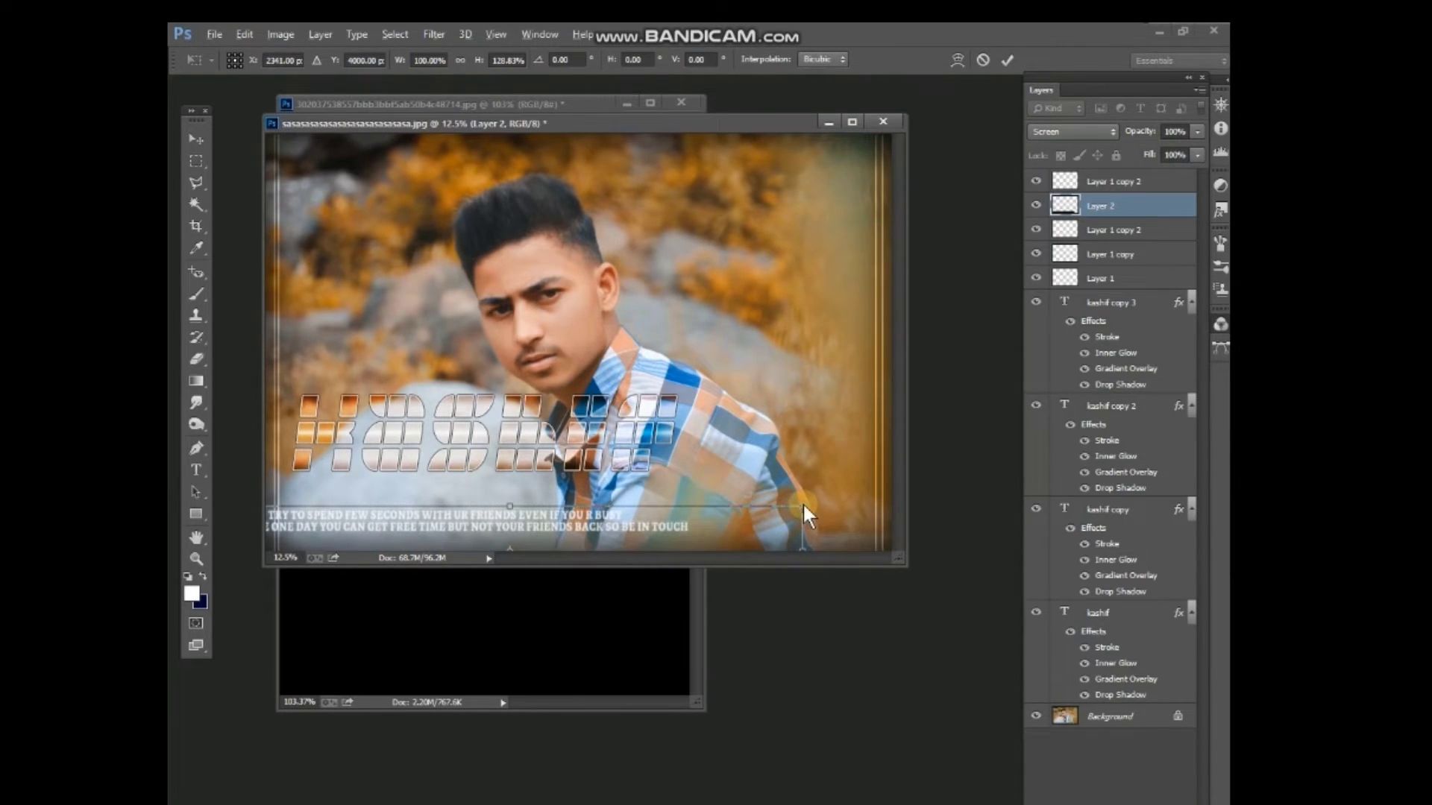
pyautogui.moveTo(803, 506)
pyautogui.mouseDown()
pyautogui.moveTo(924, 433)
pyautogui.moveTo(964, 490)
pyautogui.mouseUp()
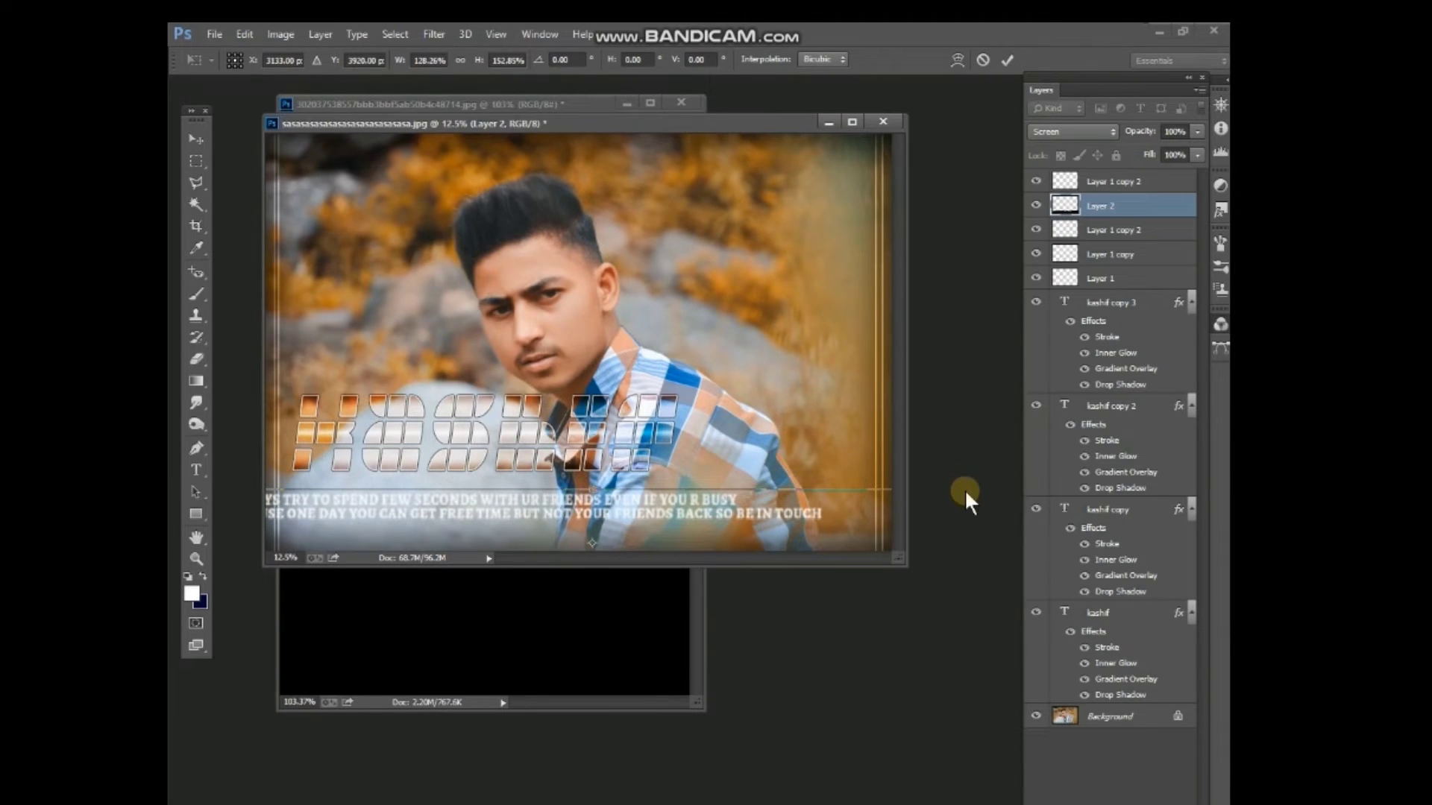
pyautogui.press('Return')
pyautogui.moveTo(802, 528); pyautogui.dragTo(844, 551)
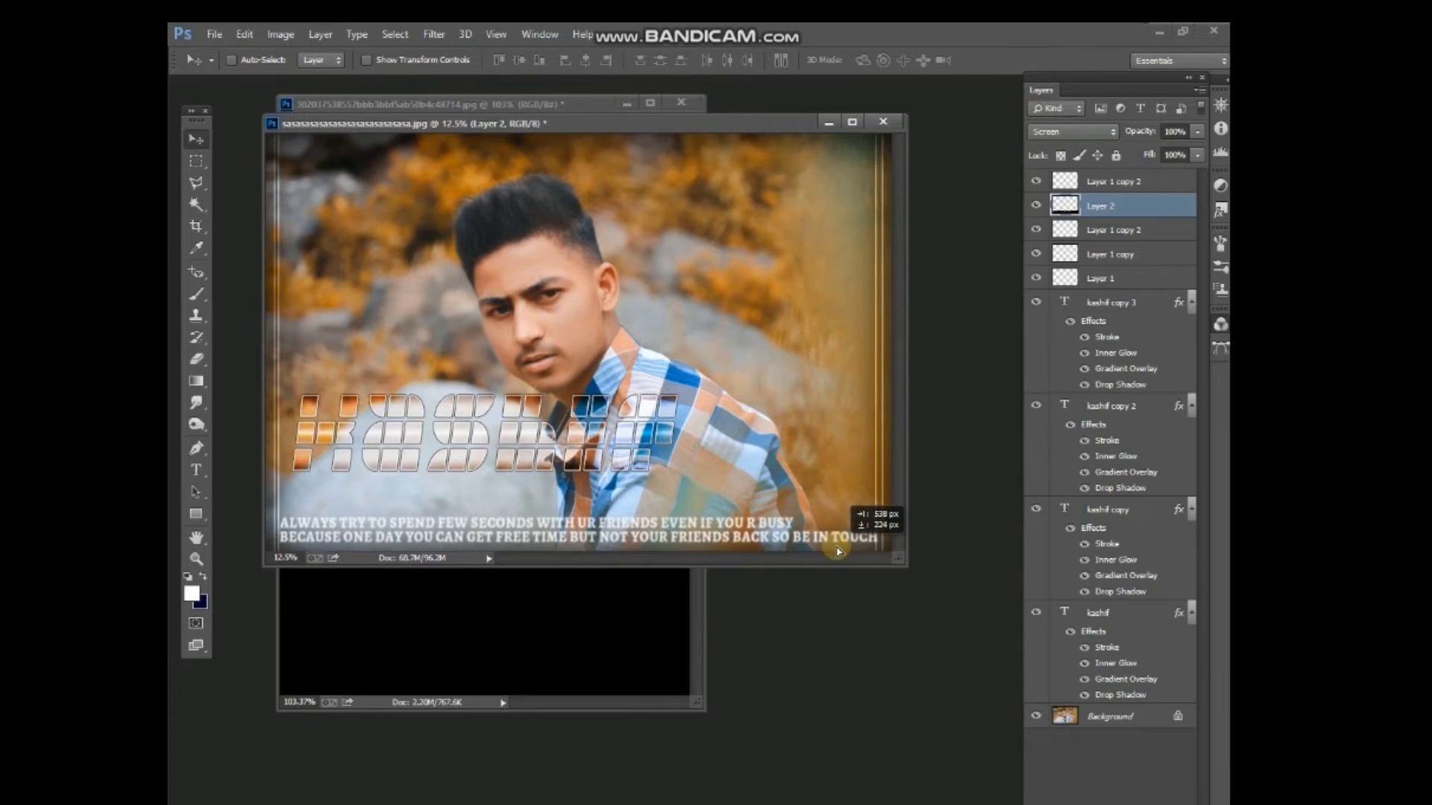
# - Select kashif and its three copies and transform them slightly downward together
pyautogui.click(1101, 306)
pyautogui.keyDown('ctrl'); pyautogui.click(1073, 406); pyautogui.keyUp('ctrl')
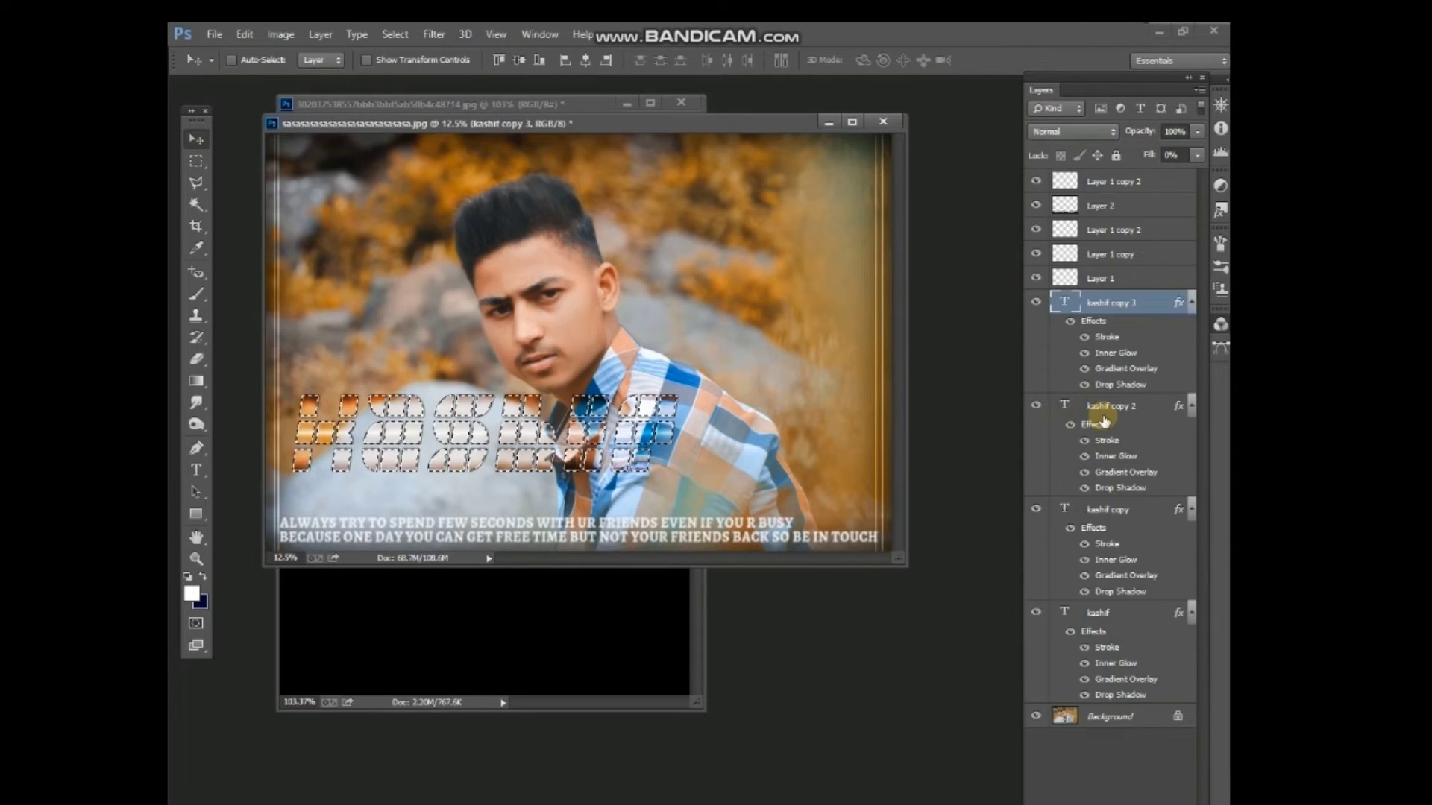
pyautogui.hotkey('ctrl', 'd')
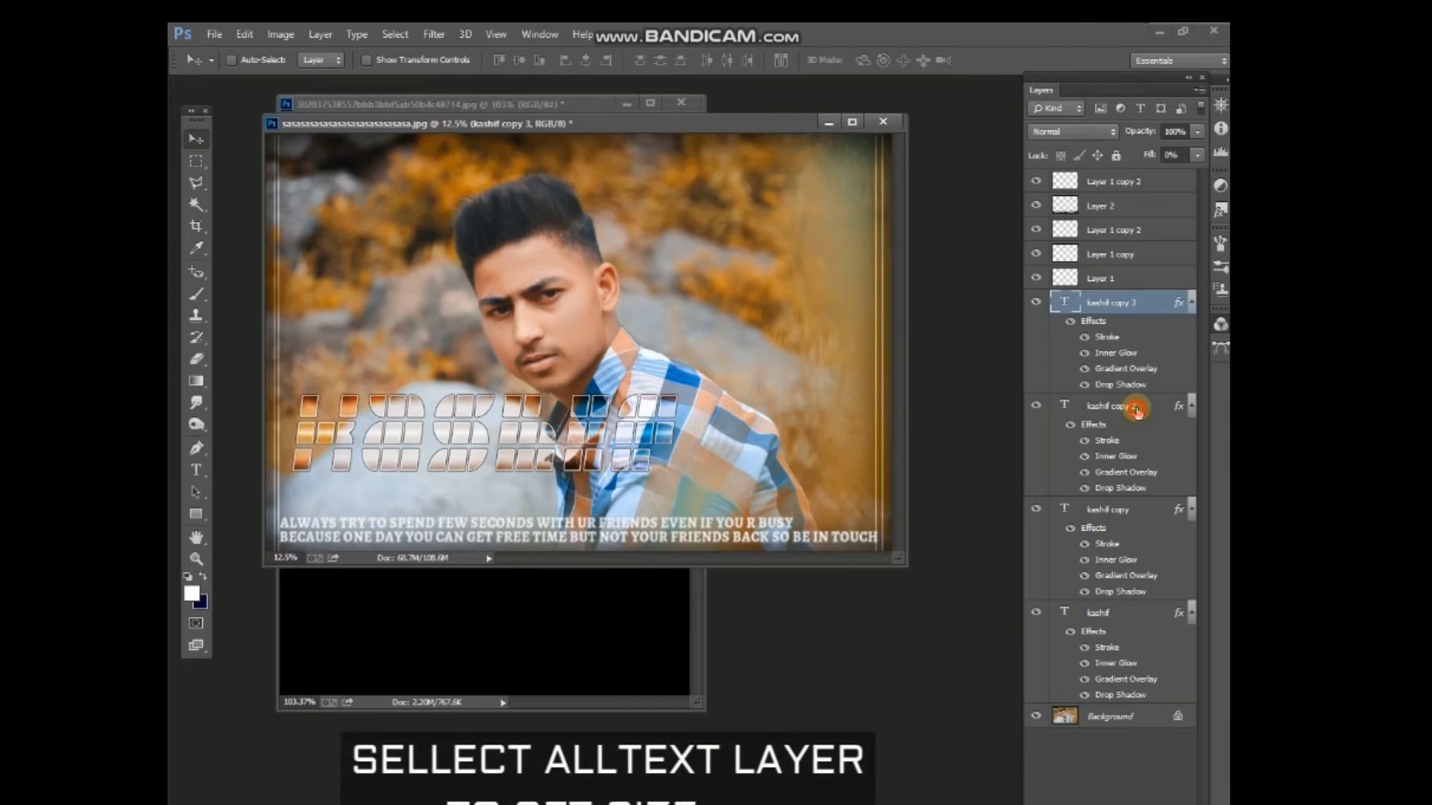
pyautogui.keyDown('shift'); pyautogui.click(1135, 409); pyautogui.keyUp('shift')
pyautogui.keyDown('shift'); pyautogui.click(1105, 515); pyautogui.keyUp('shift')
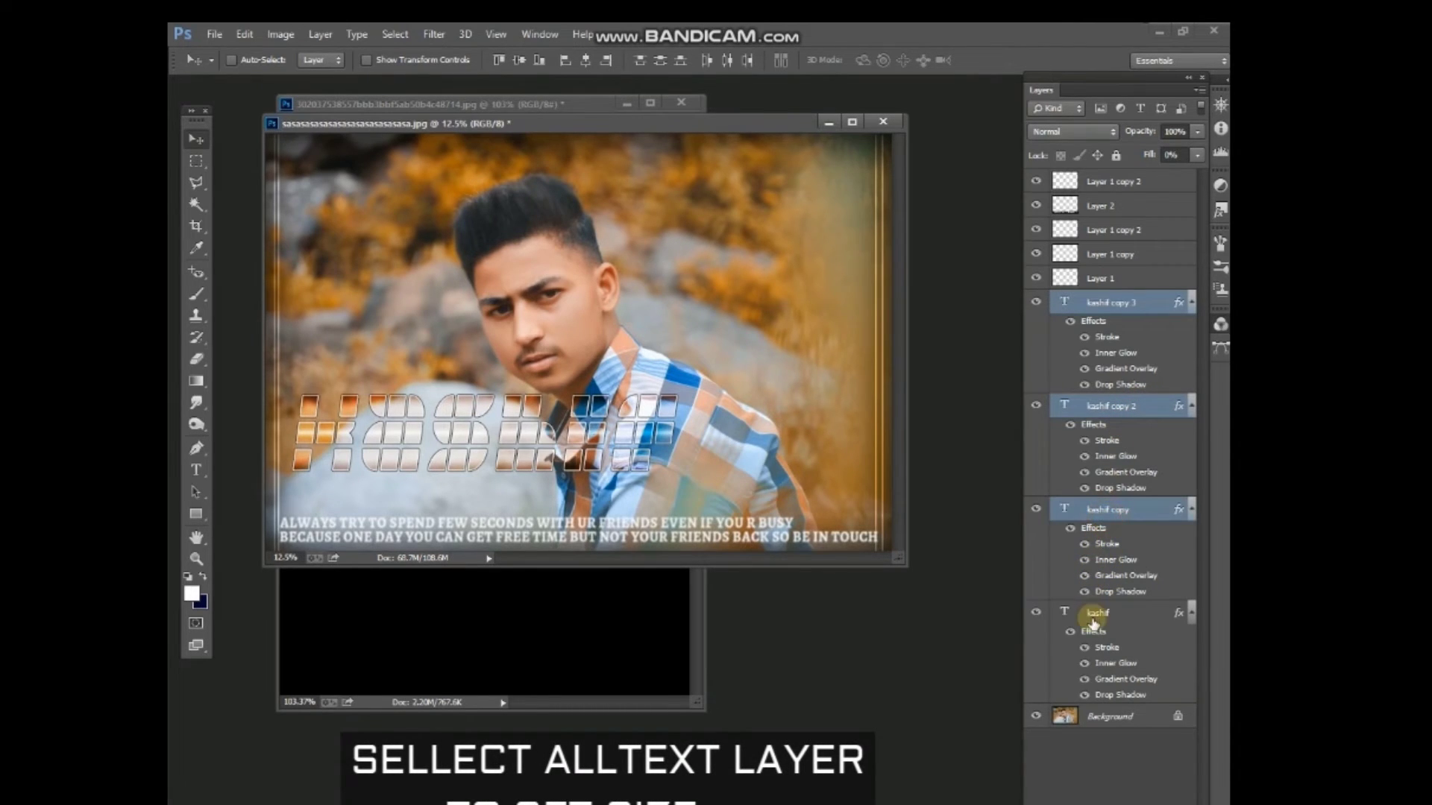
pyautogui.keyDown('shift'); pyautogui.click(1094, 618); pyautogui.keyUp('shift')
pyautogui.hotkey('ctrl', 't')
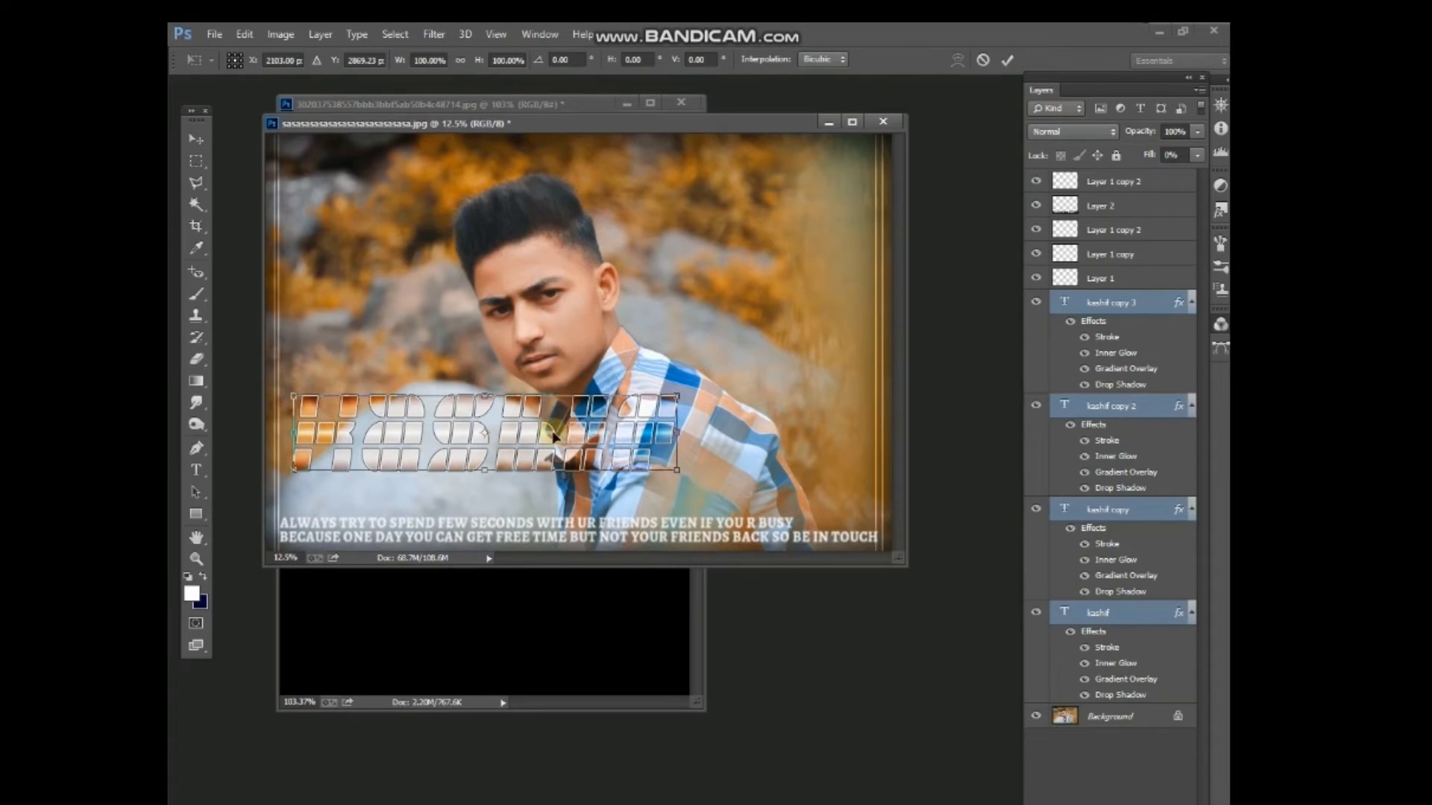
pyautogui.moveTo(553, 436); pyautogui.dragTo(546, 469)
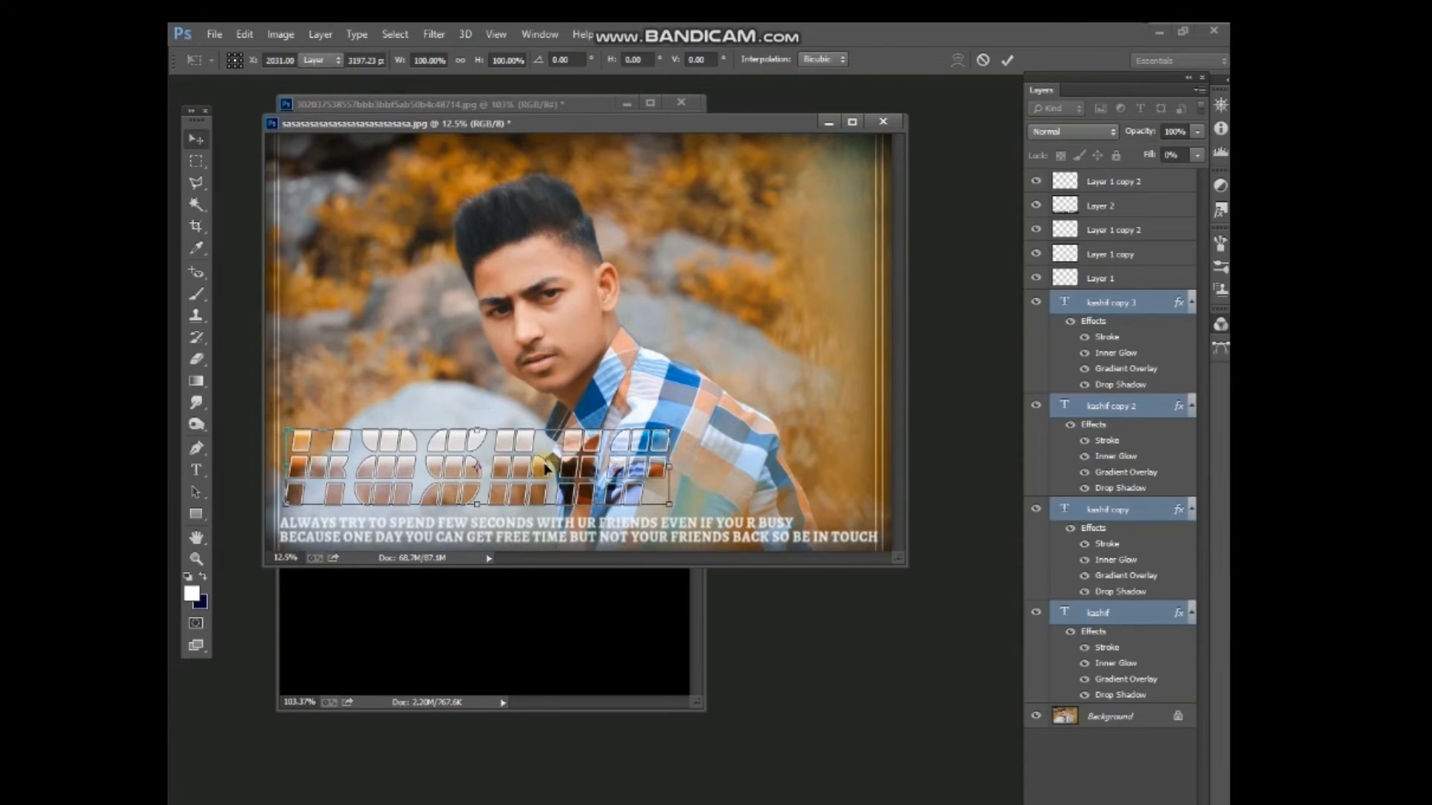
pyautogui.press('Return')
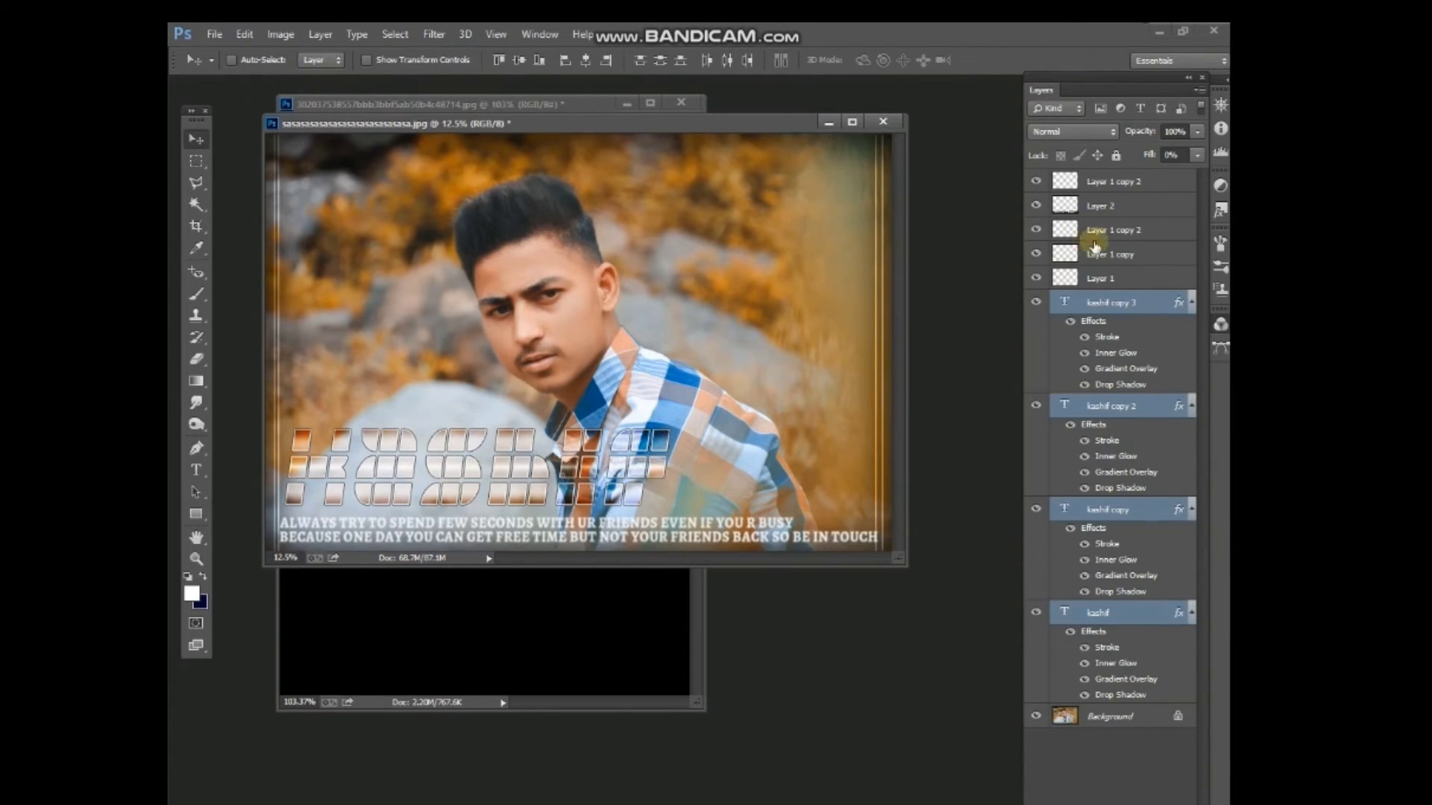
# - Add a new top layer and fill a thin white strip under KASHIF
pyautogui.click(1138, 181)
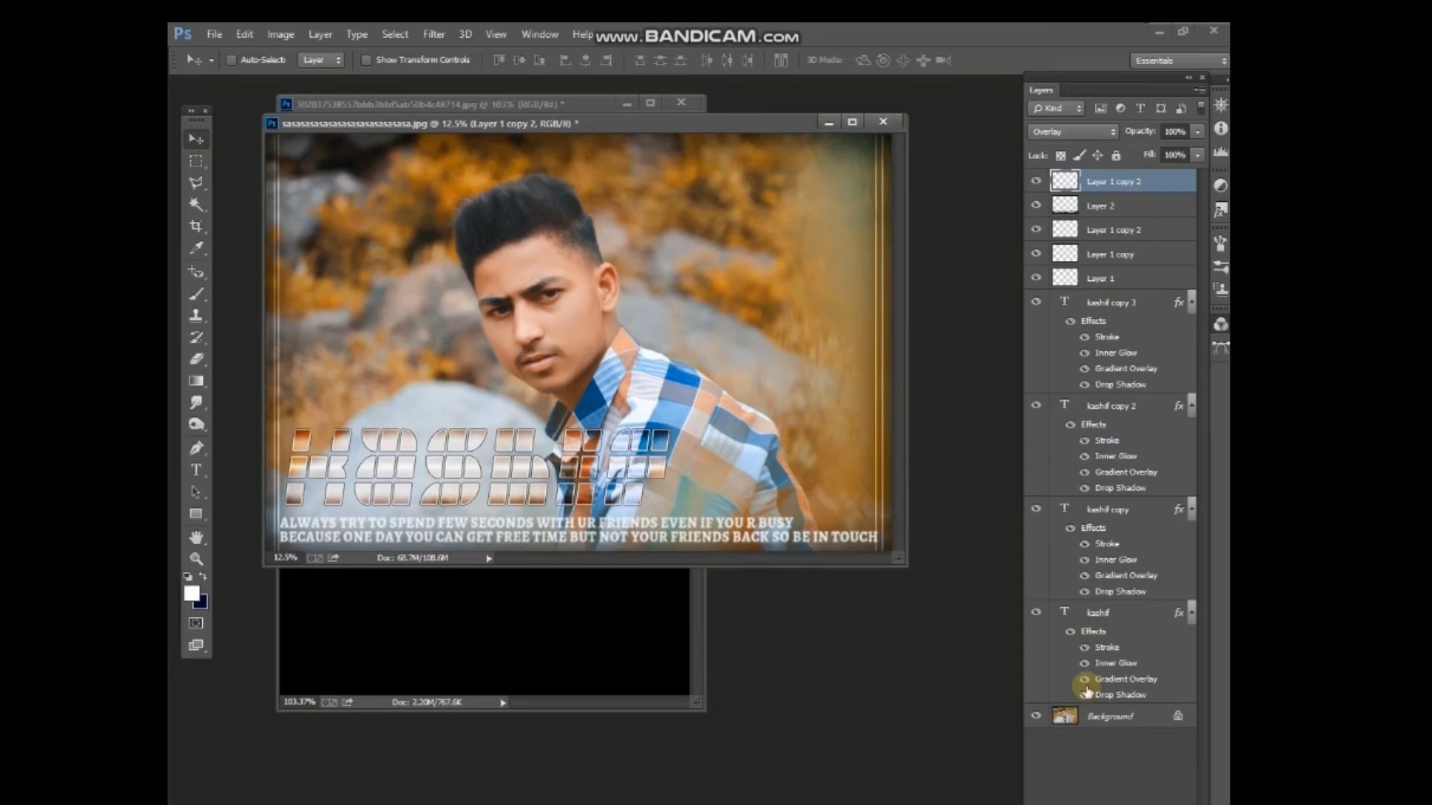
pyautogui.hotkey('ctrl', 'shift', 'alt', 'n')
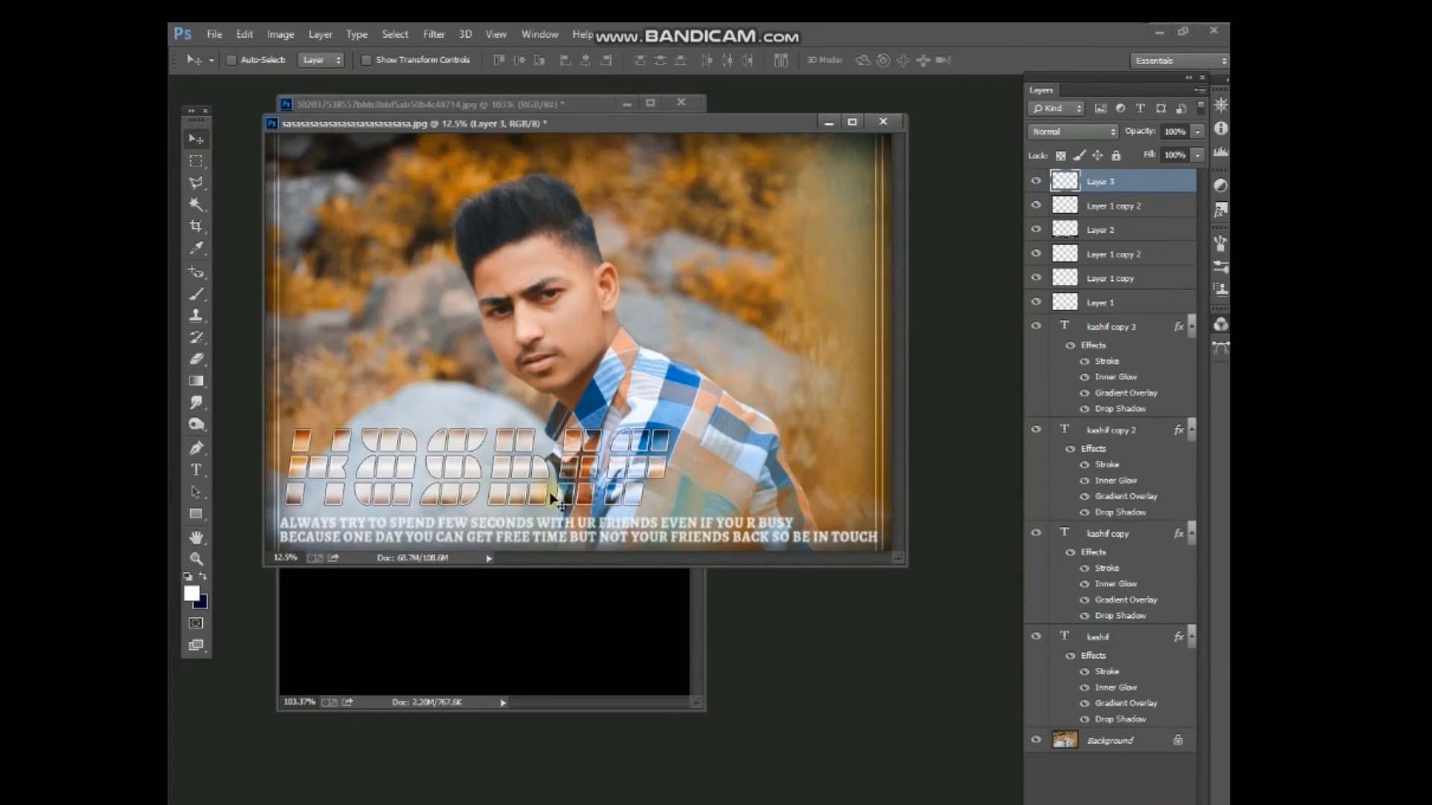
pyautogui.click(195, 161)
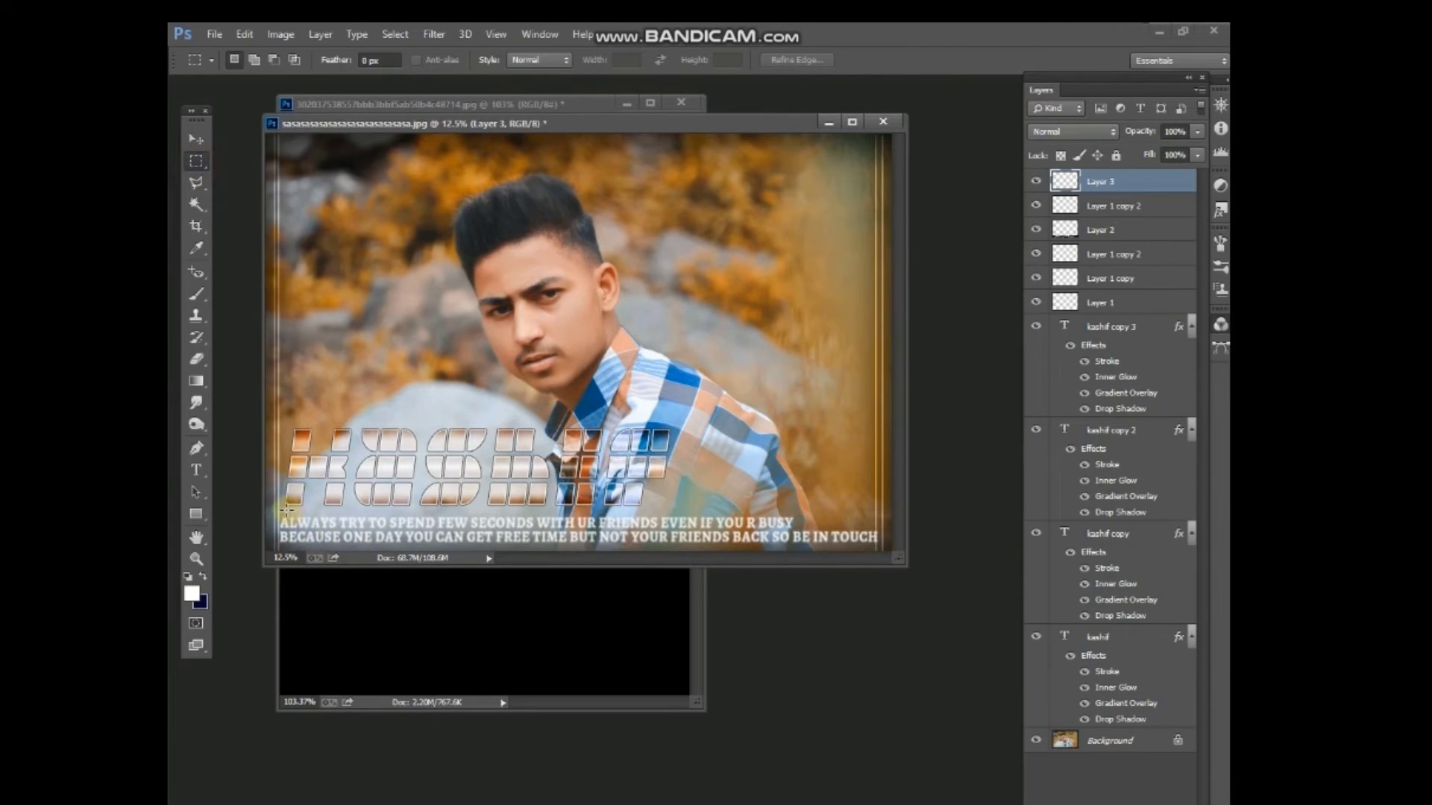
pyautogui.moveTo(283, 509); pyautogui.dragTo(794, 513)
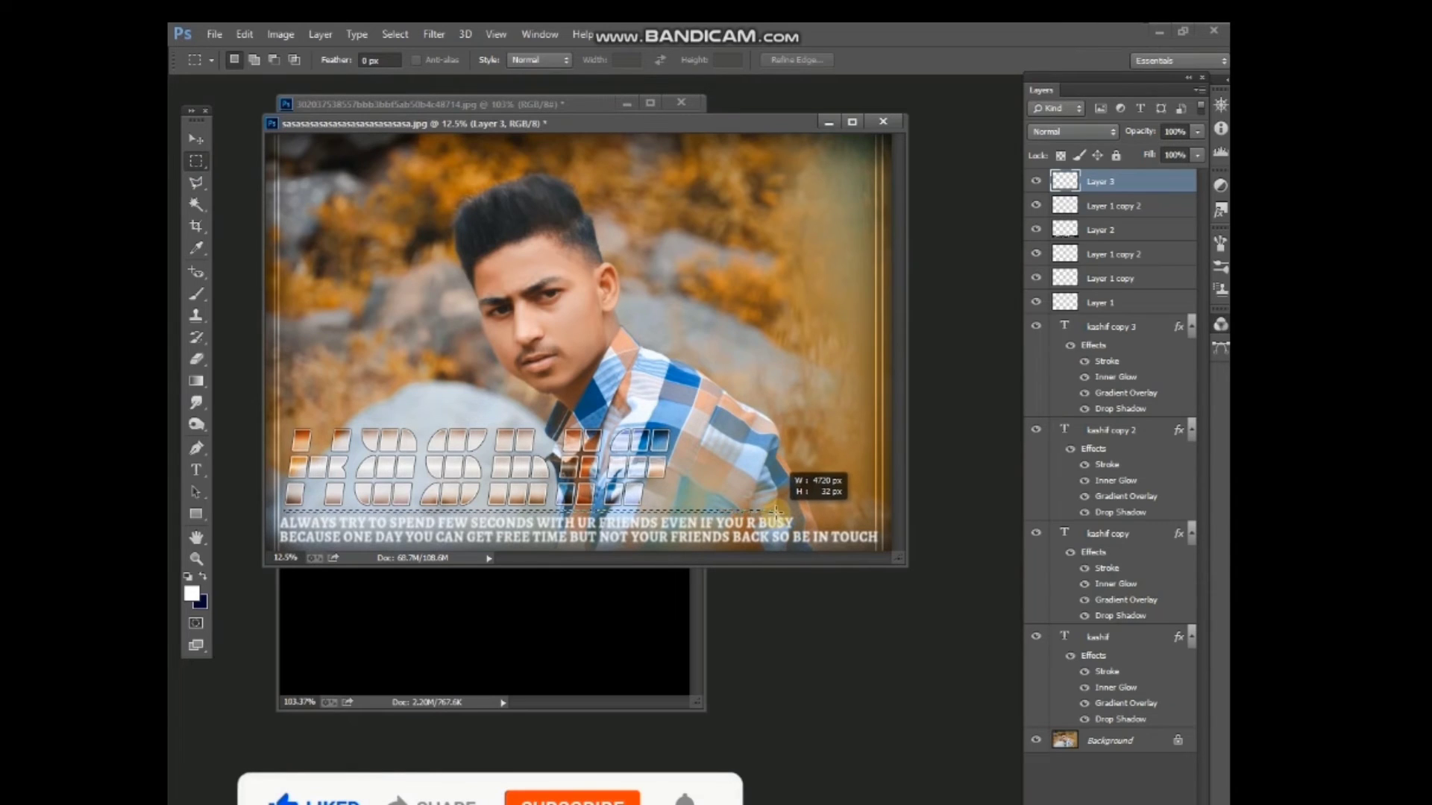
pyautogui.moveTo(794, 514); pyautogui.dragTo(783, 513)
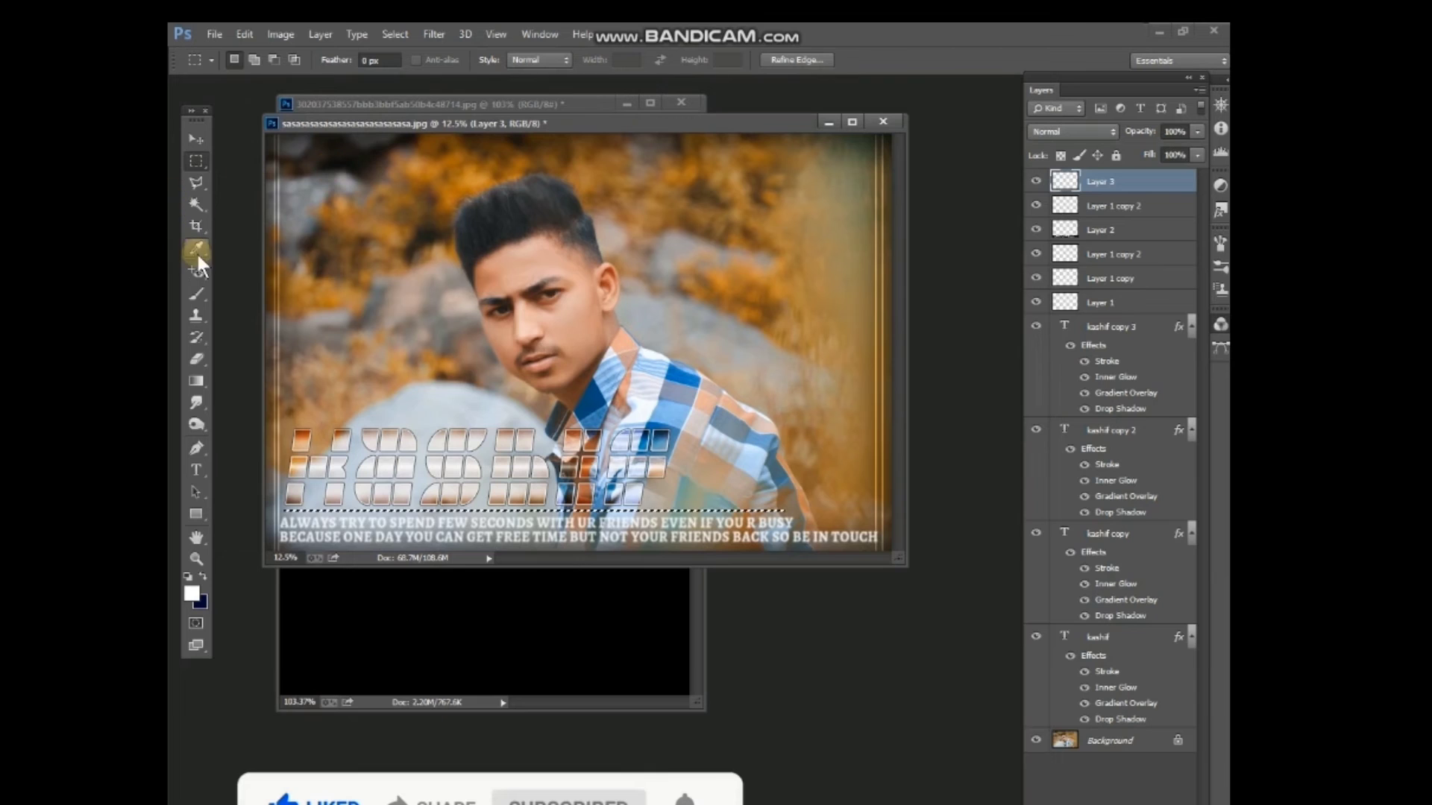
pyautogui.click(196, 295)
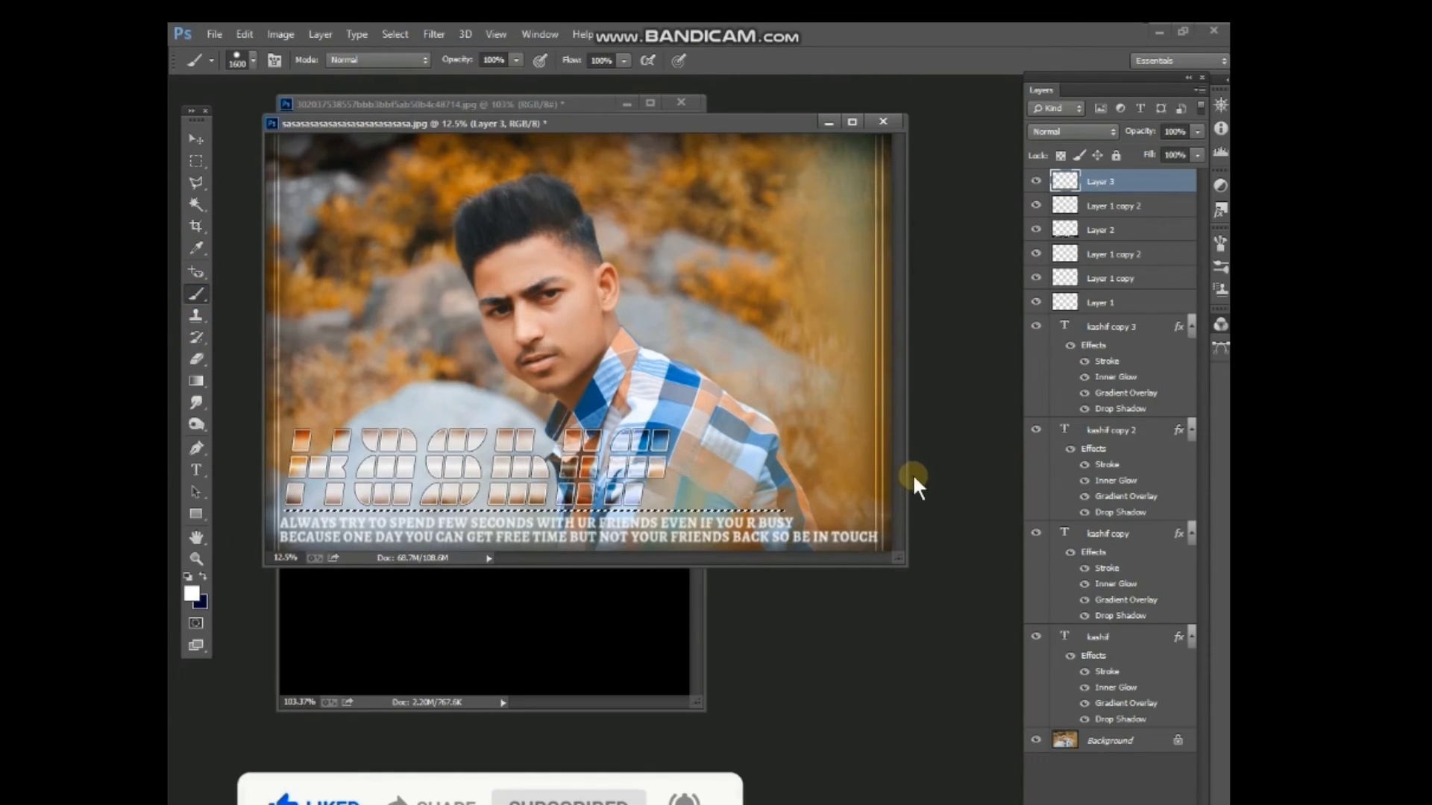
pyautogui.hotkey('alt', 'BackSpace')
pyautogui.hotkey('ctrl', 'd')
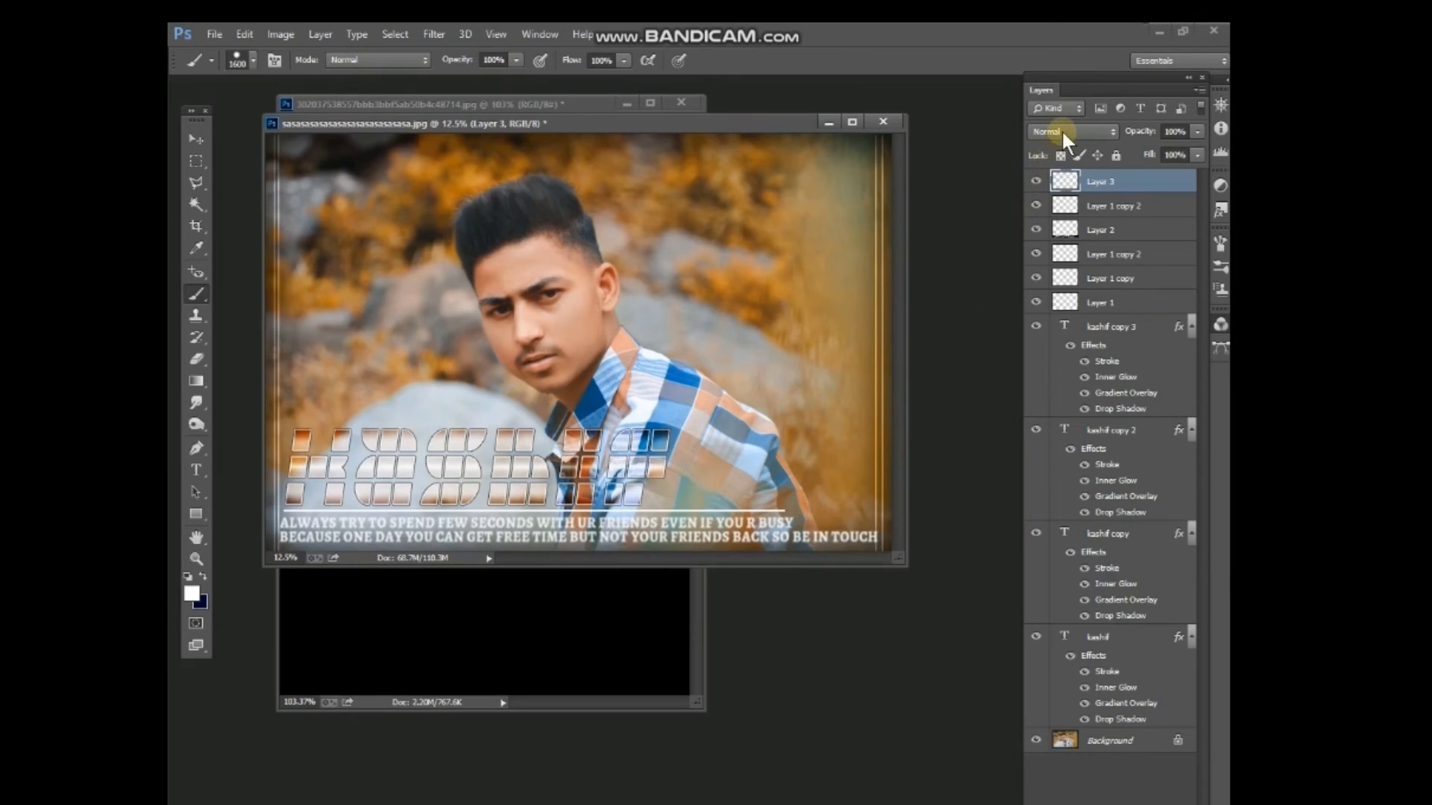
# - Set Layer 3's blend mode to Soft Light
pyautogui.click(1063, 133)
pyautogui.scroll(-2, 1062, 131)
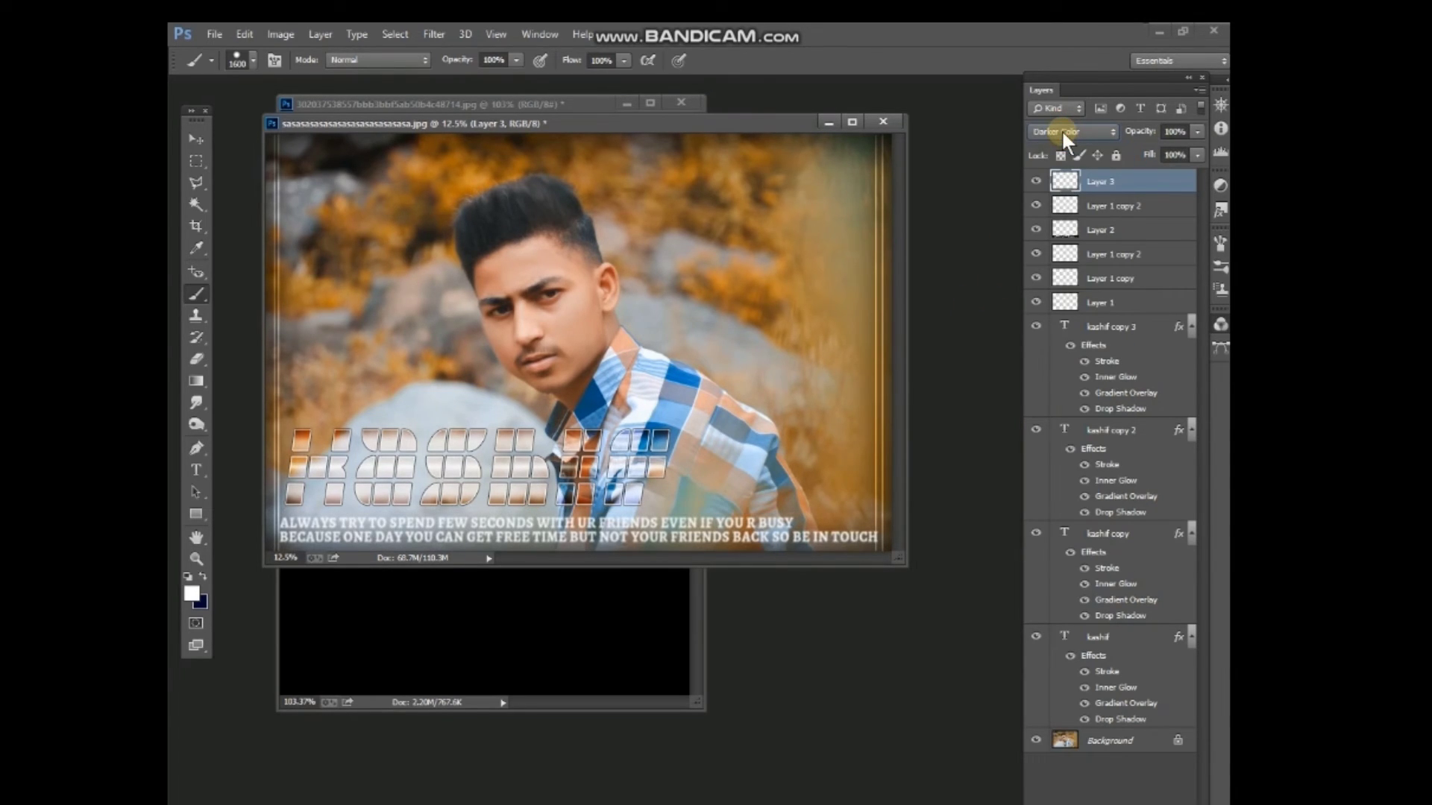
pyautogui.scroll(-1, 1063, 133)
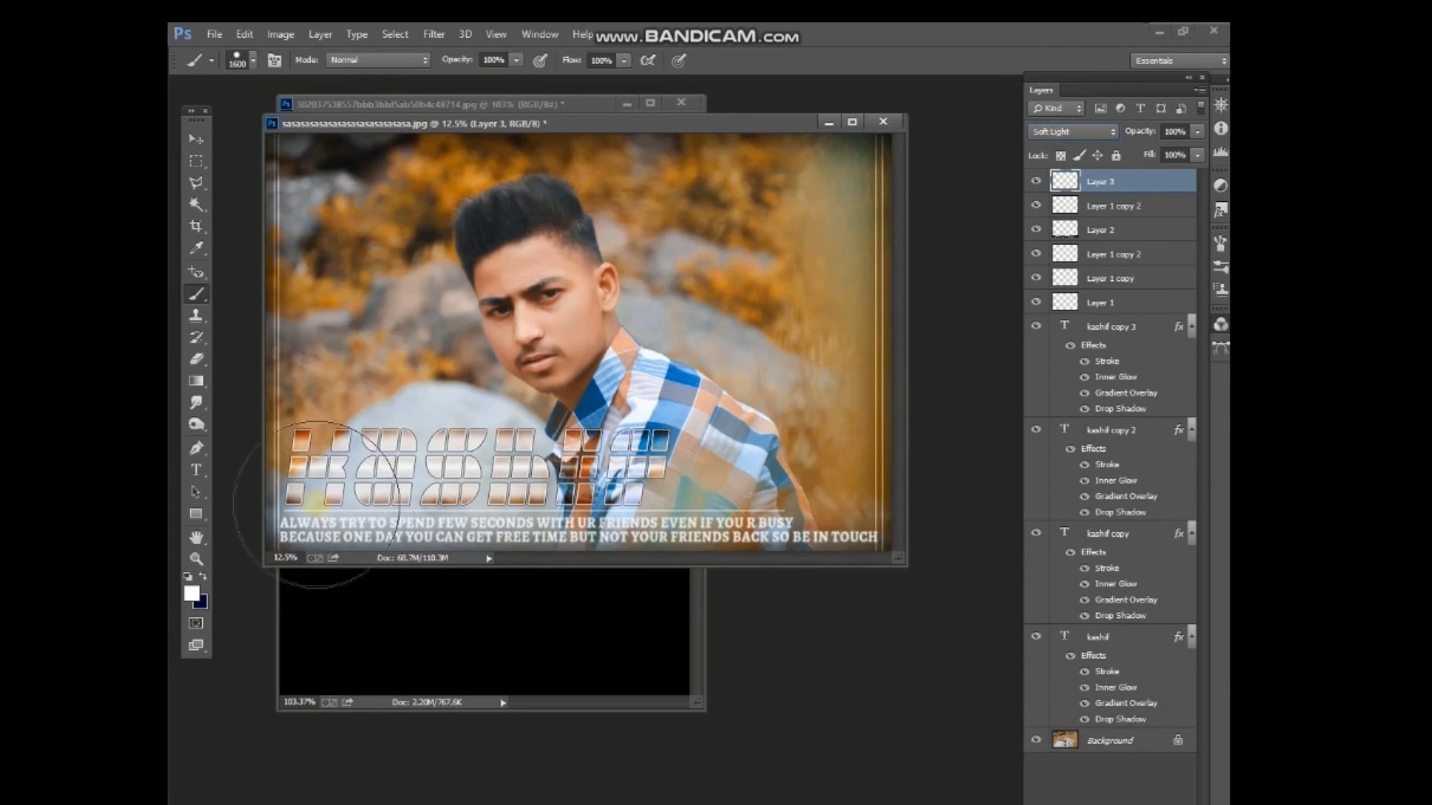
pyautogui.click(196, 138)
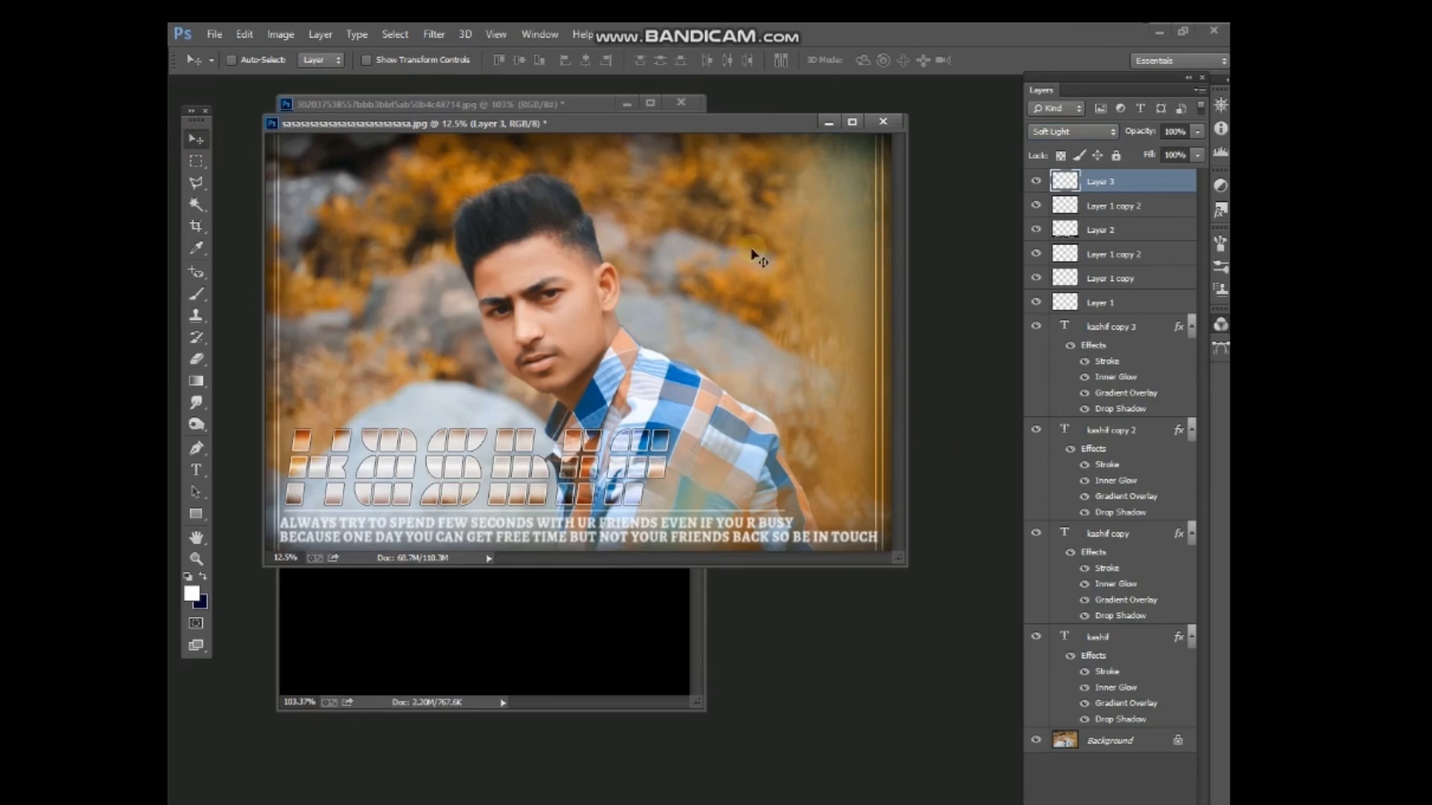
# - Save the portrait as a JPEG named 'h' in Downloads via Save As
pyautogui.click(206, 37)
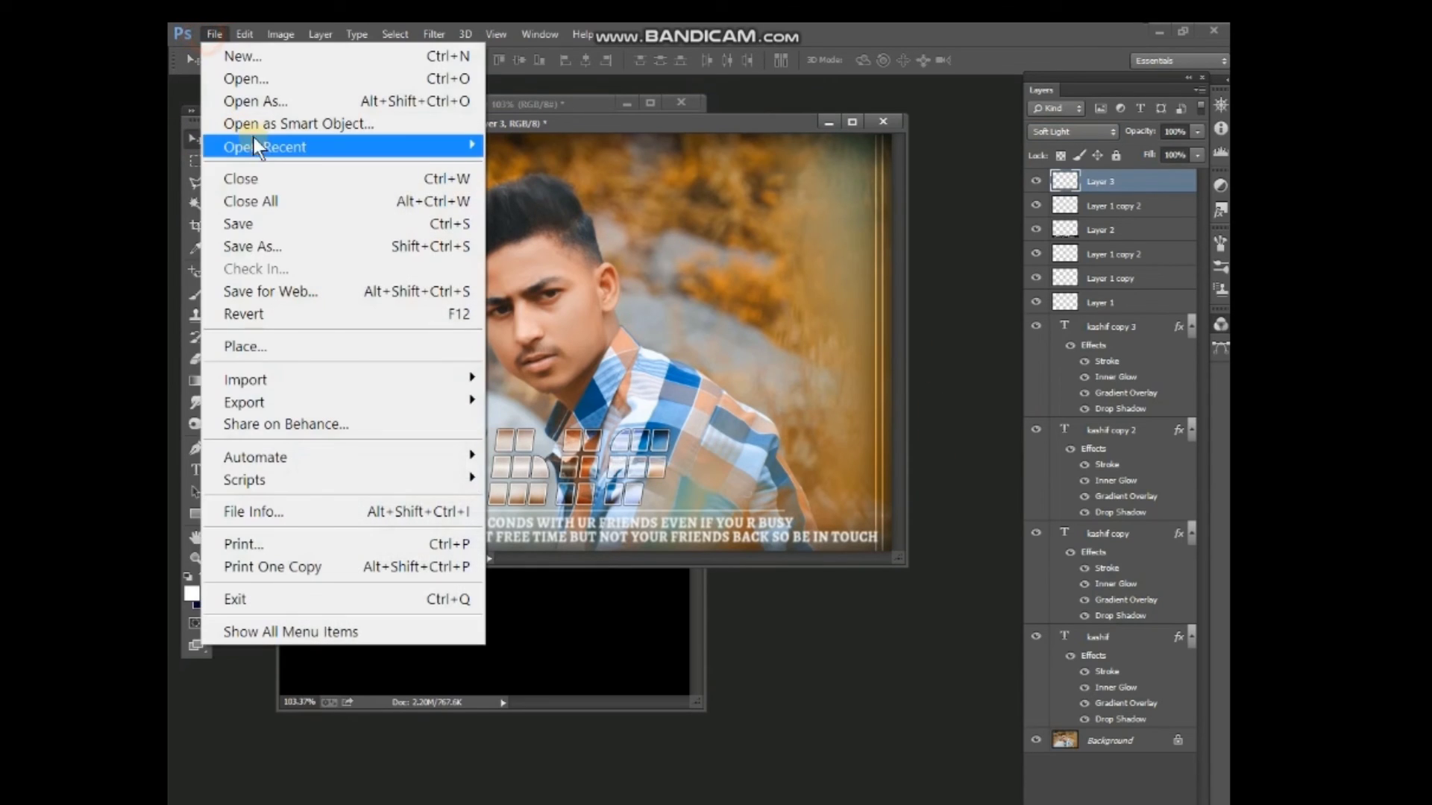
pyautogui.click(275, 246)
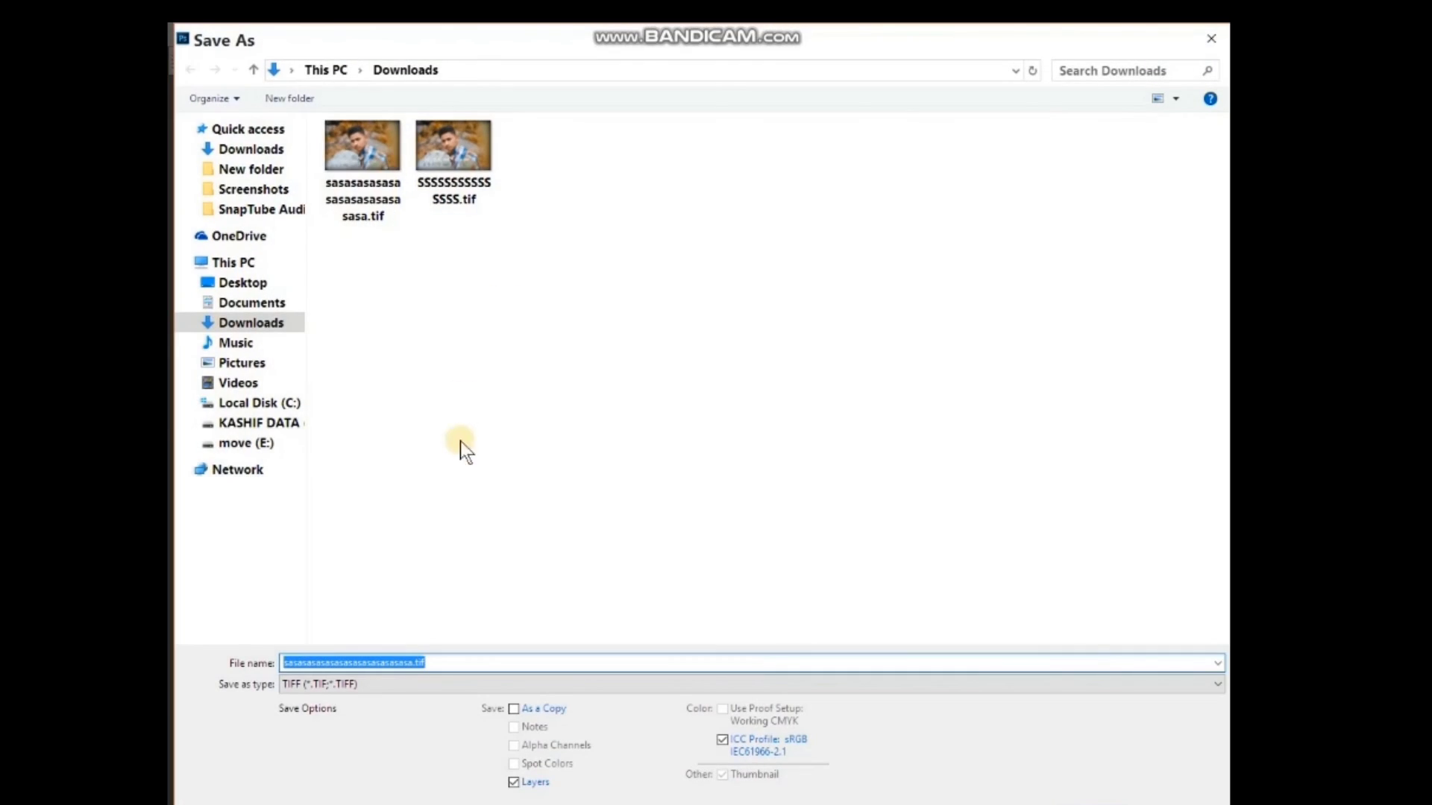
pyautogui.click(440, 685)
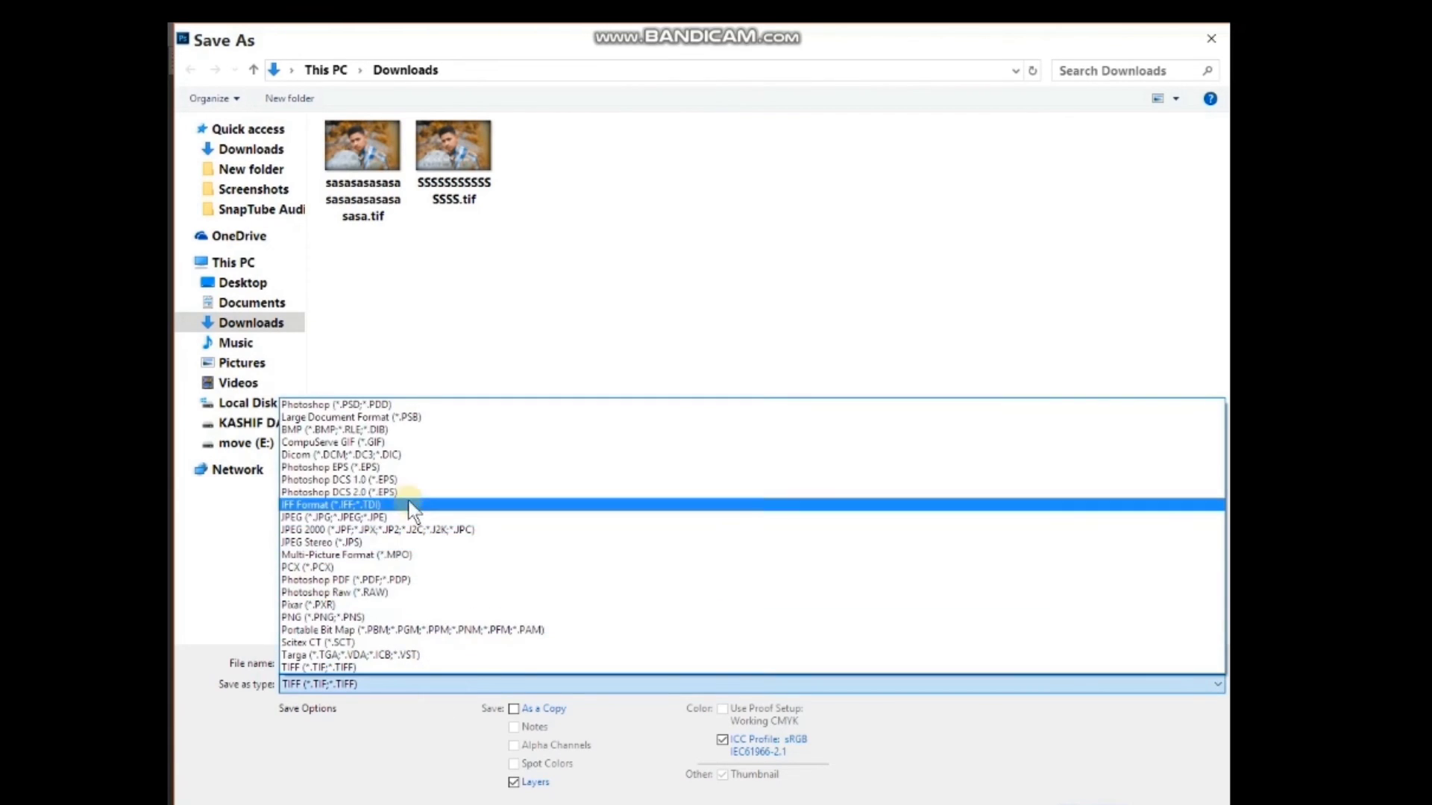
pyautogui.click(407, 518)
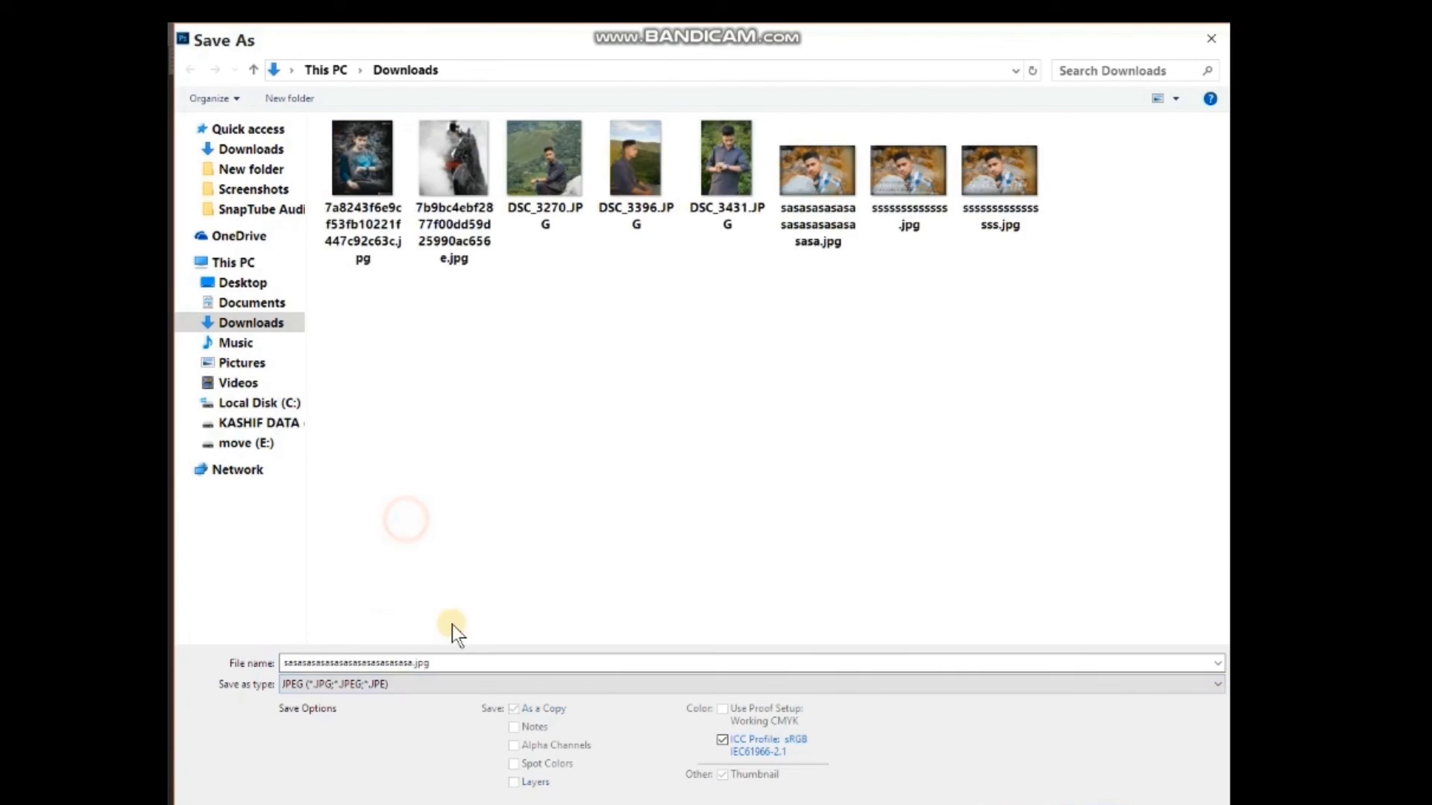
pyautogui.doubleClick(467, 664)
pyautogui.write('hhh')
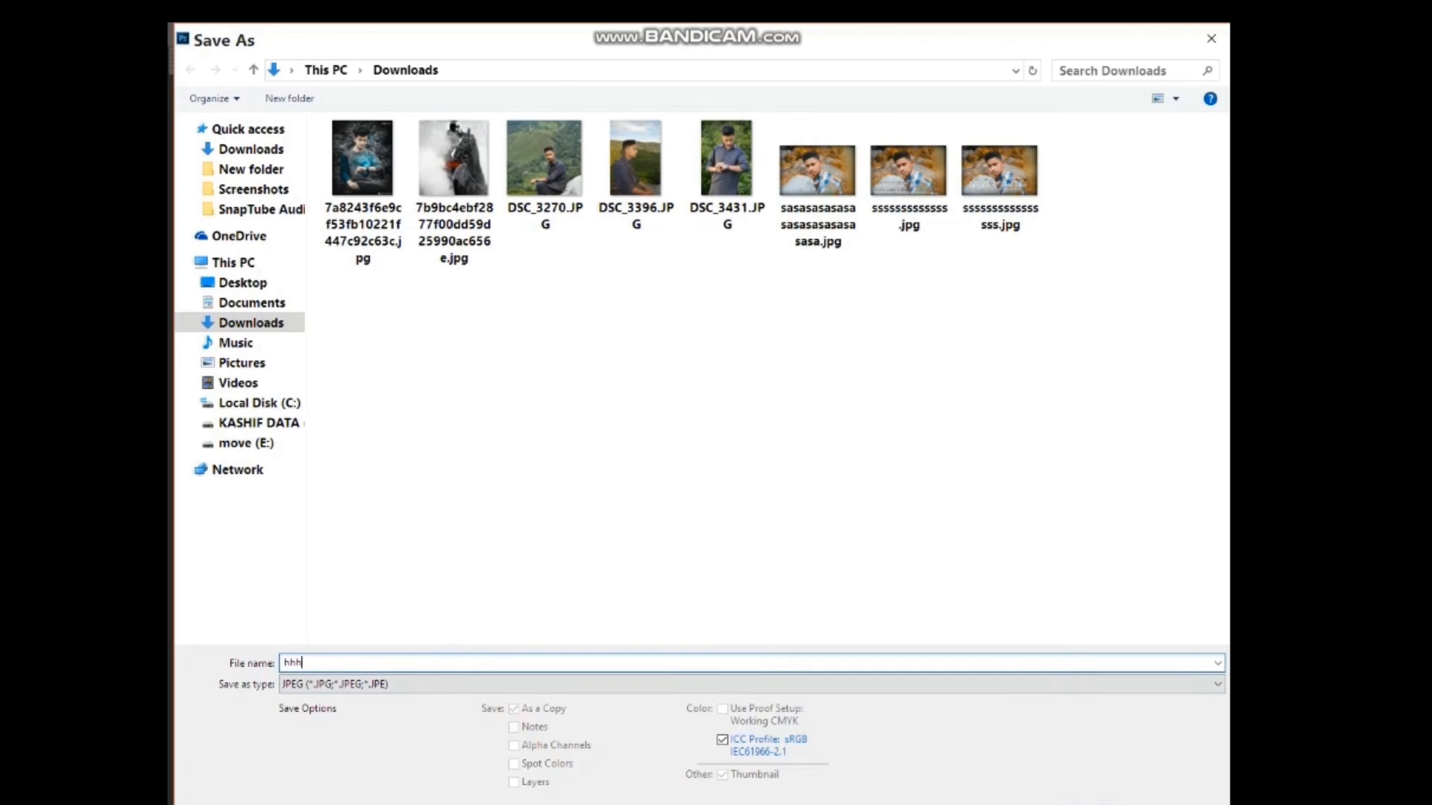
pyautogui.click(1094, 802)
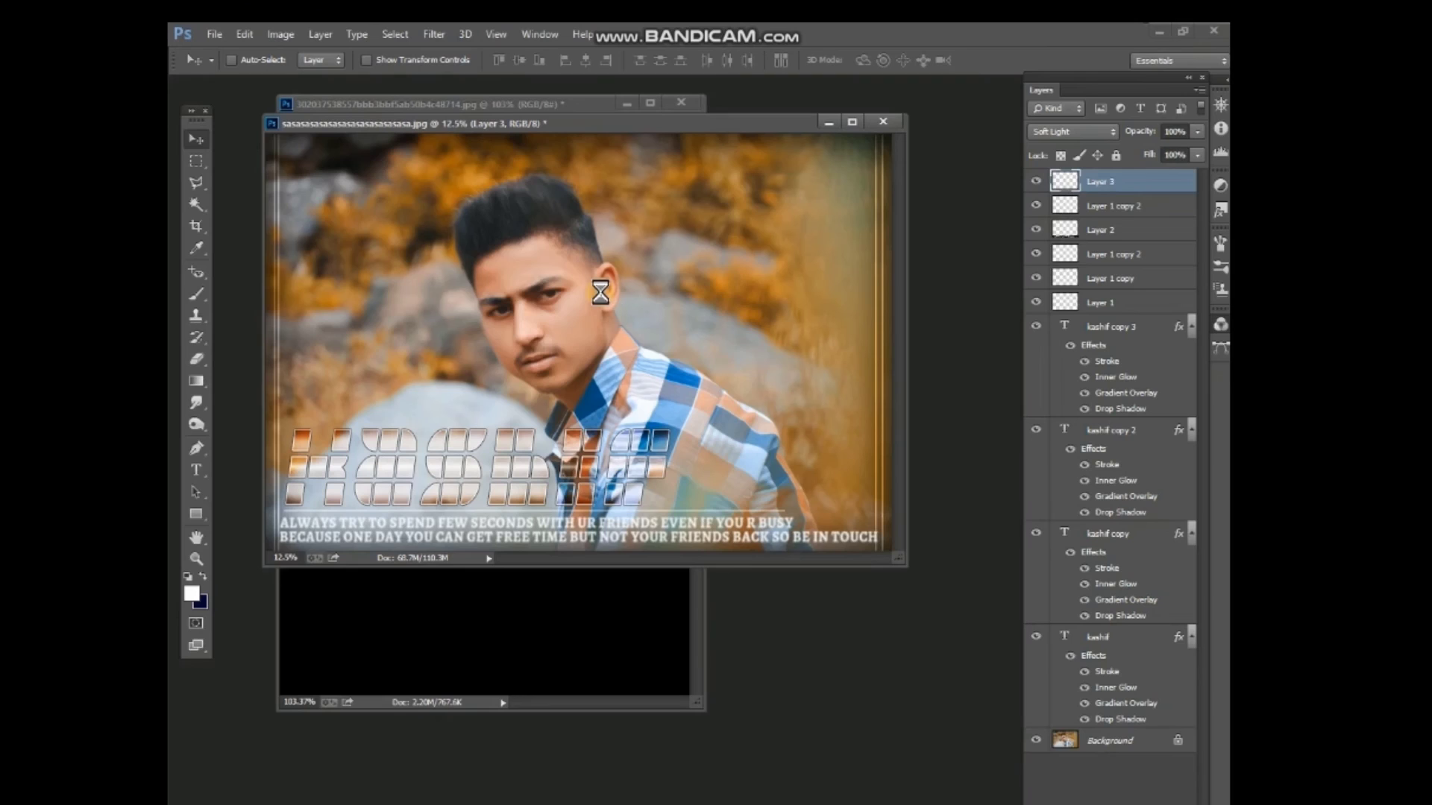